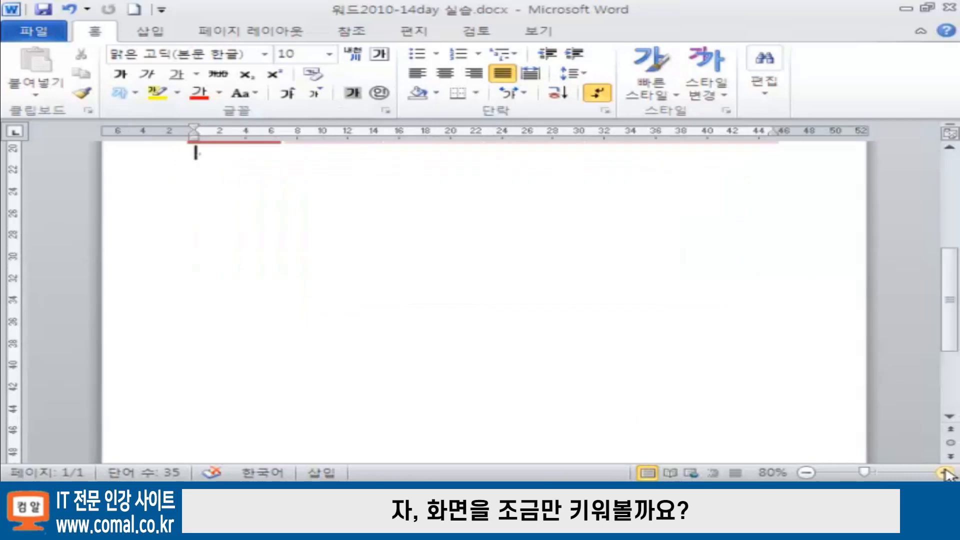
Insert the formula =SUM(ABOVE) with number format #,##0 in the 합계 row's cell for 2007년
scroll(736, 332, "down", 3)
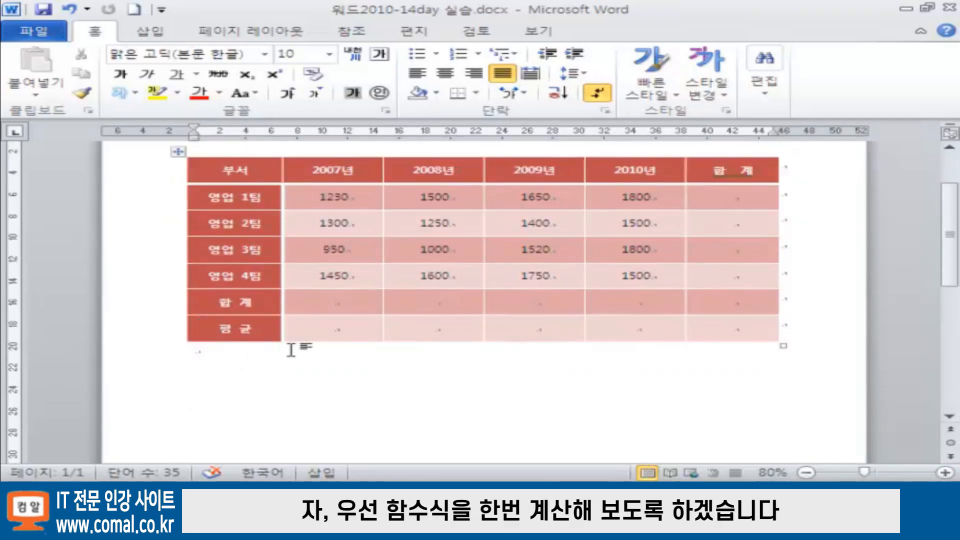
left_click(332, 303)
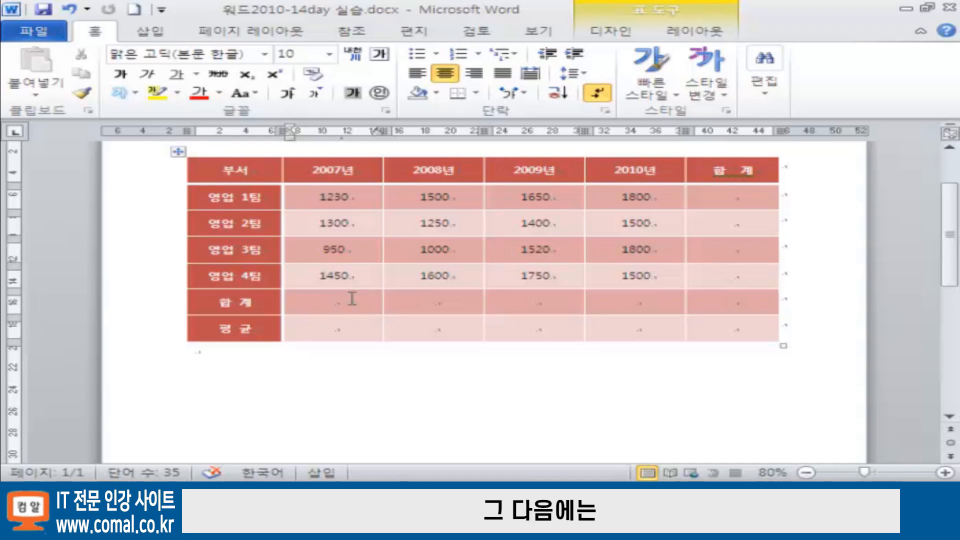
left_click(722, 32)
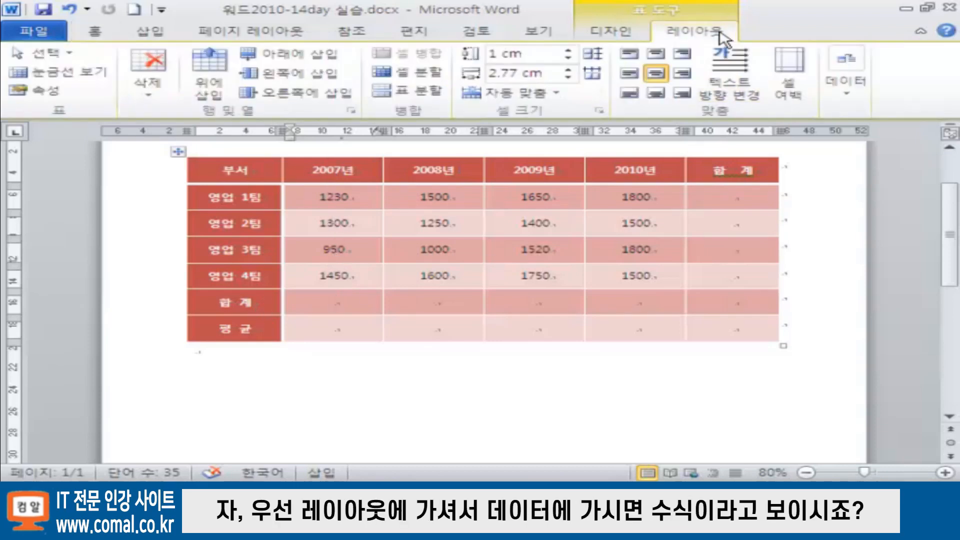
left_click(849, 83)
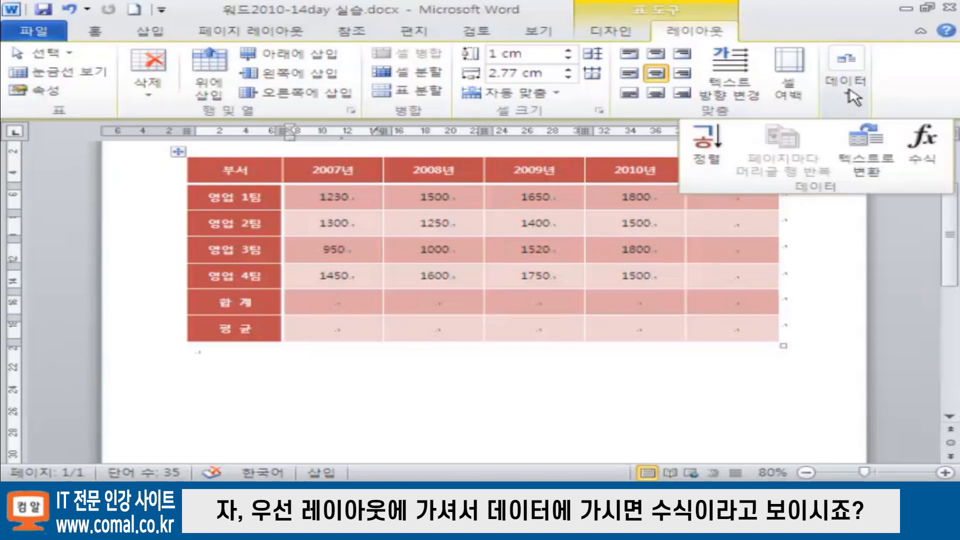
left_click(925, 149)
left_click_drag(581, 177, 814, 154)
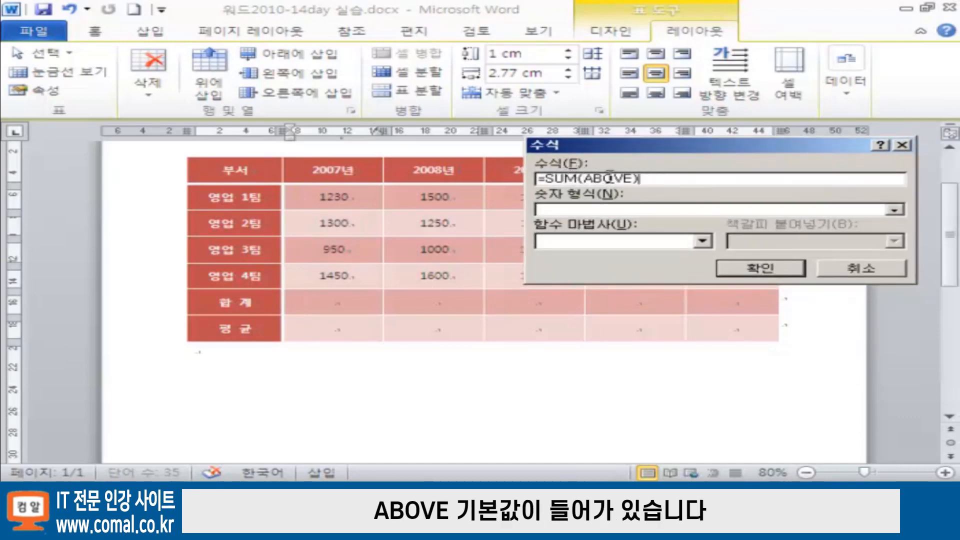
left_click(895, 211)
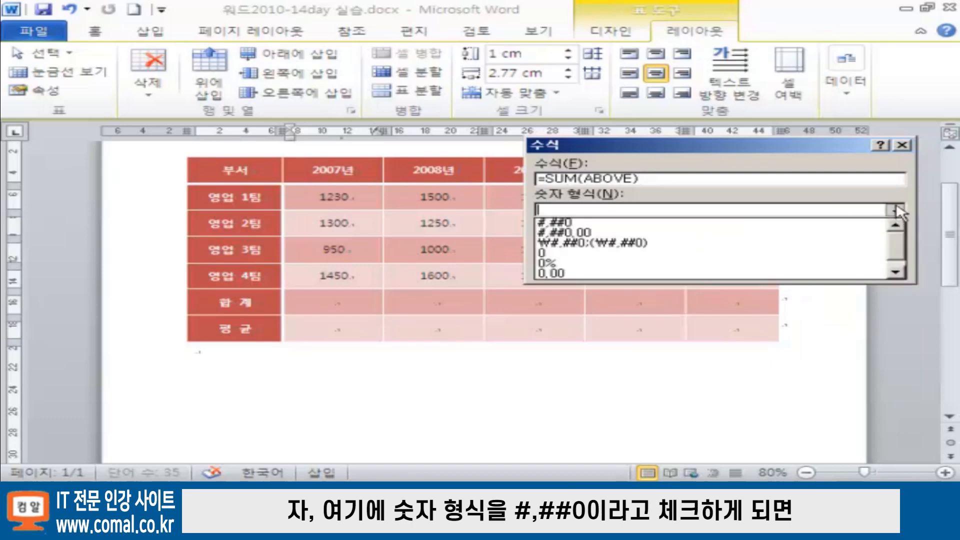
left_click(582, 223)
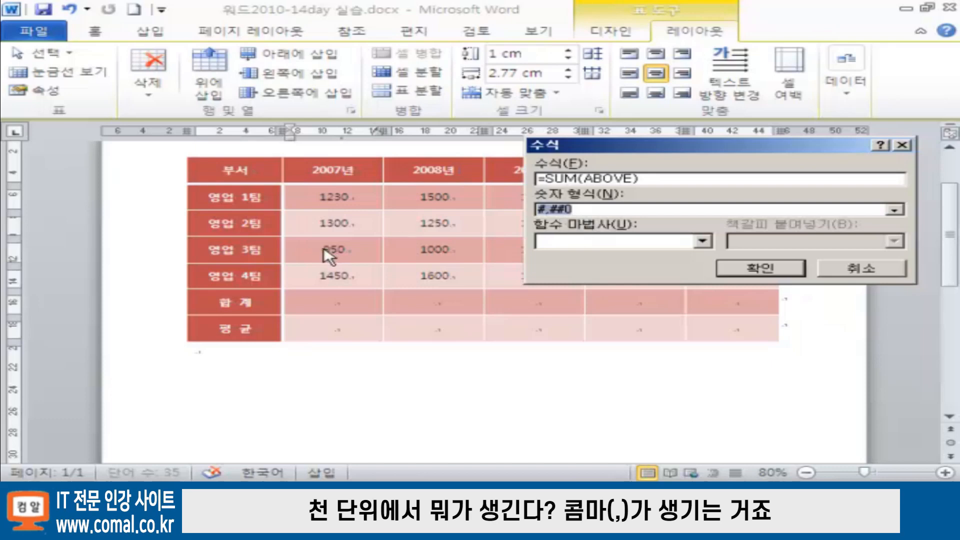
left_click(755, 270)
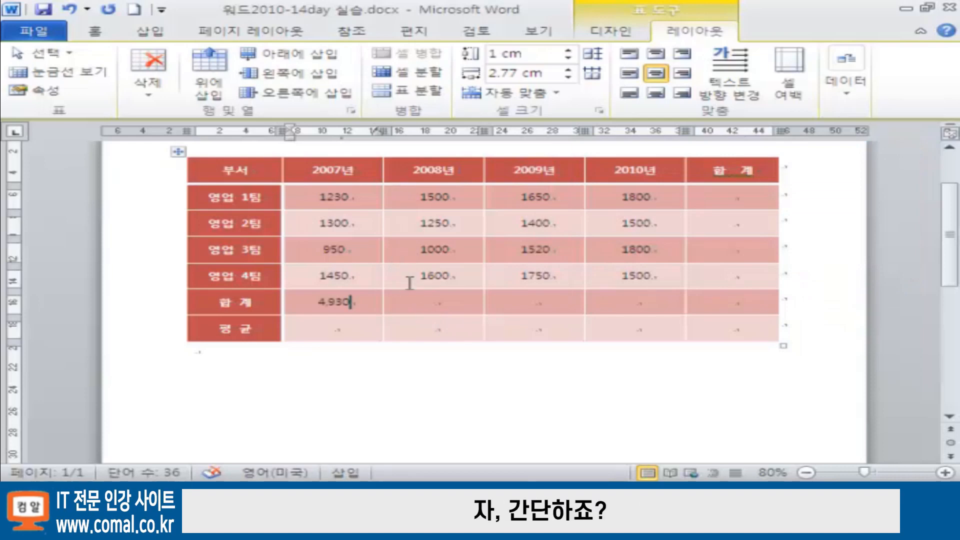
Insert the formula =SUM(ABOVE) without a number format in the 합계 row's cell for 2008년
left_click(423, 303)
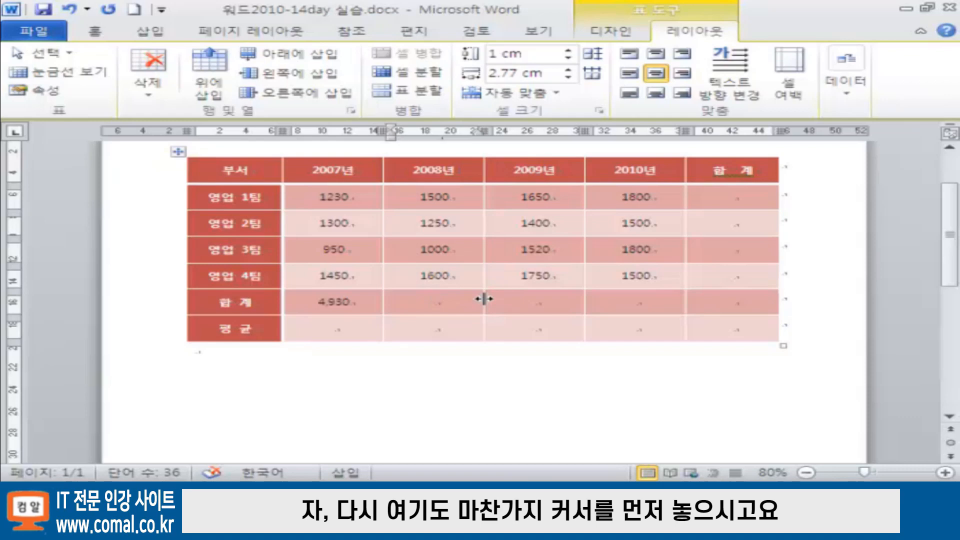
left_click(860, 98)
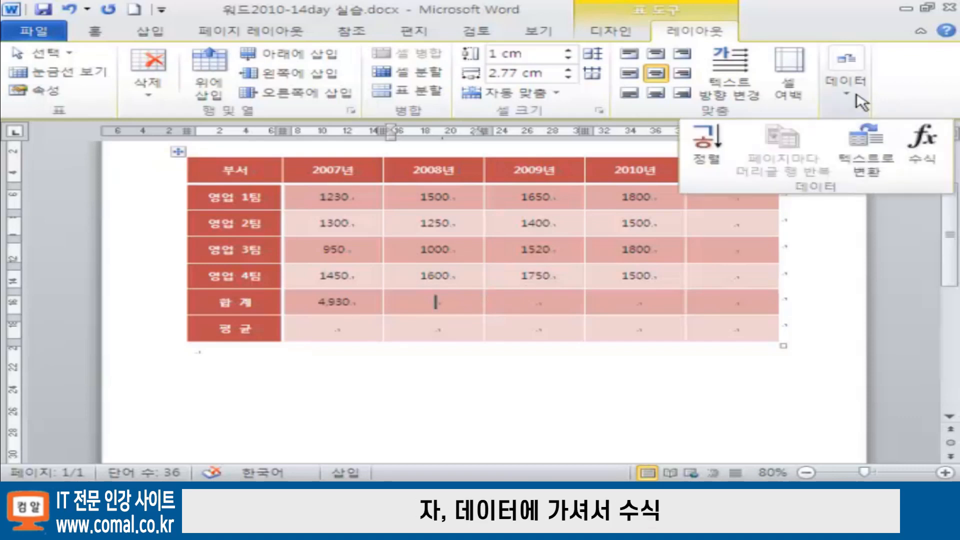
left_click(922, 145)
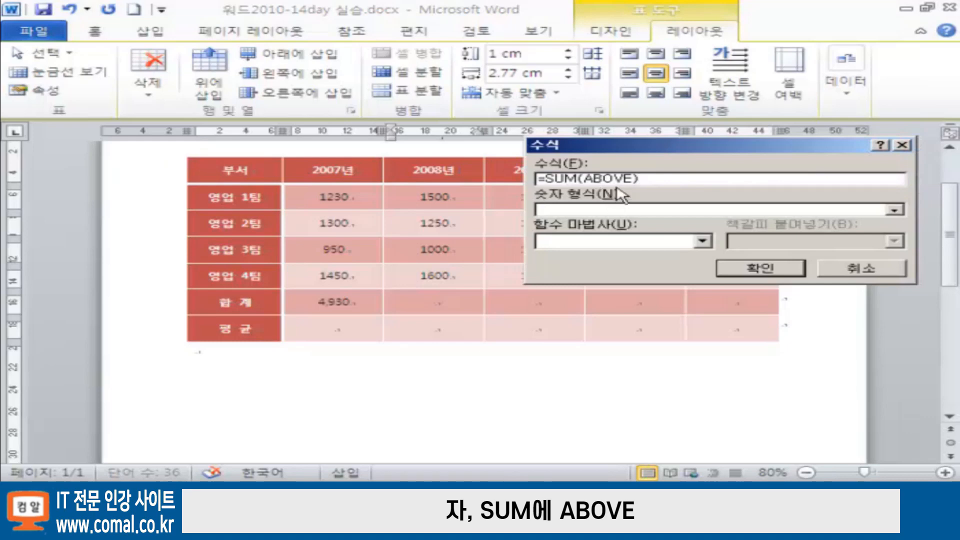
left_click(758, 269)
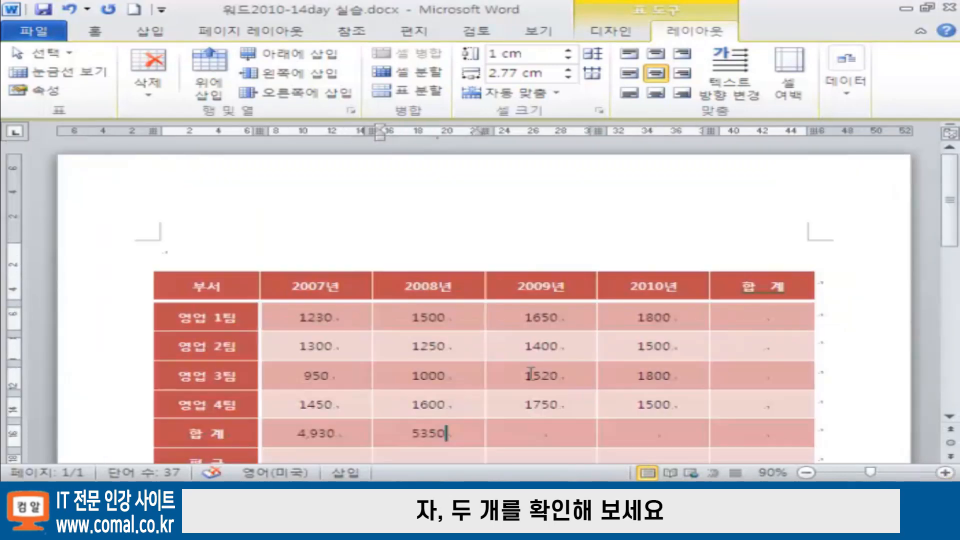
Insert a =SUM(ABOVE) formula formatted as #,##0 in the 합계 row's cell for 2009년
left_click(945, 472)
scroll(382, 430, "down", 3)
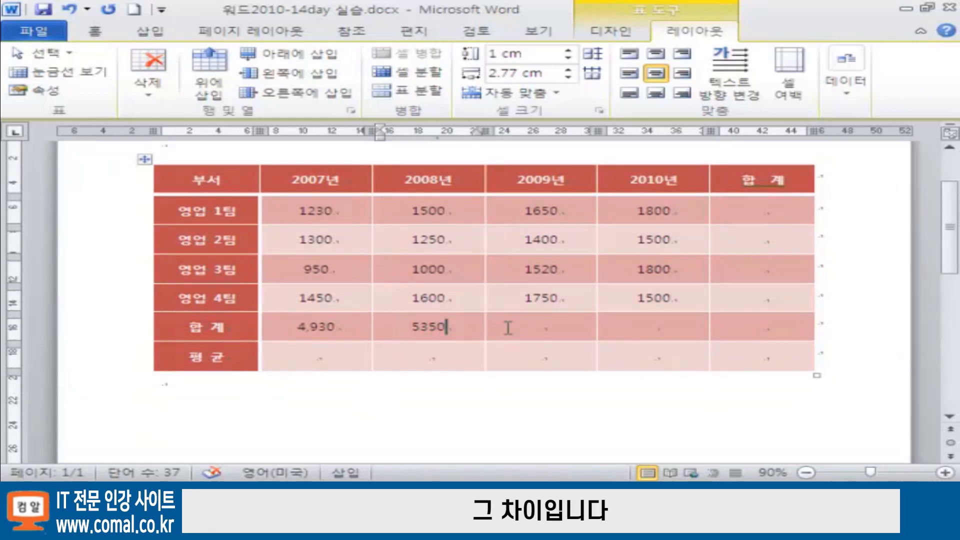
left_click(580, 330)
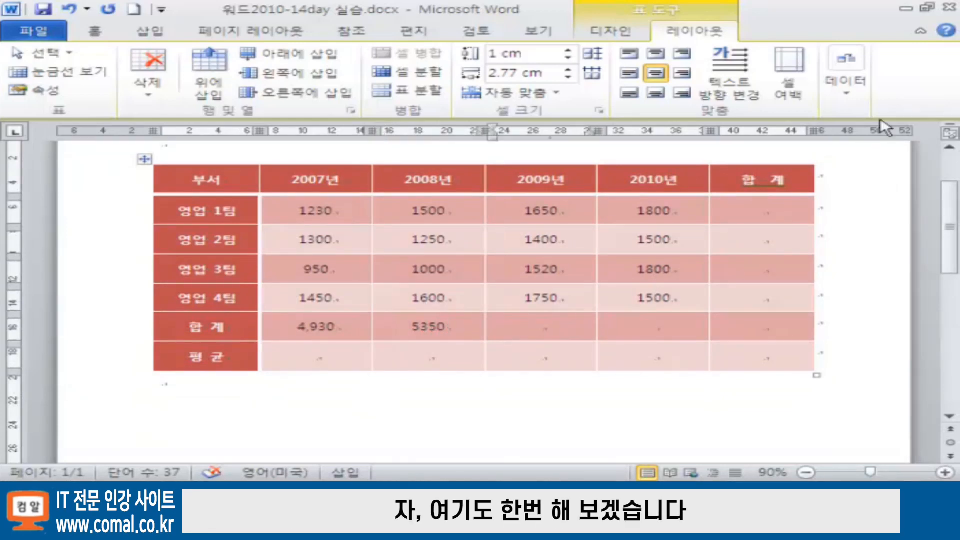
left_click(859, 100)
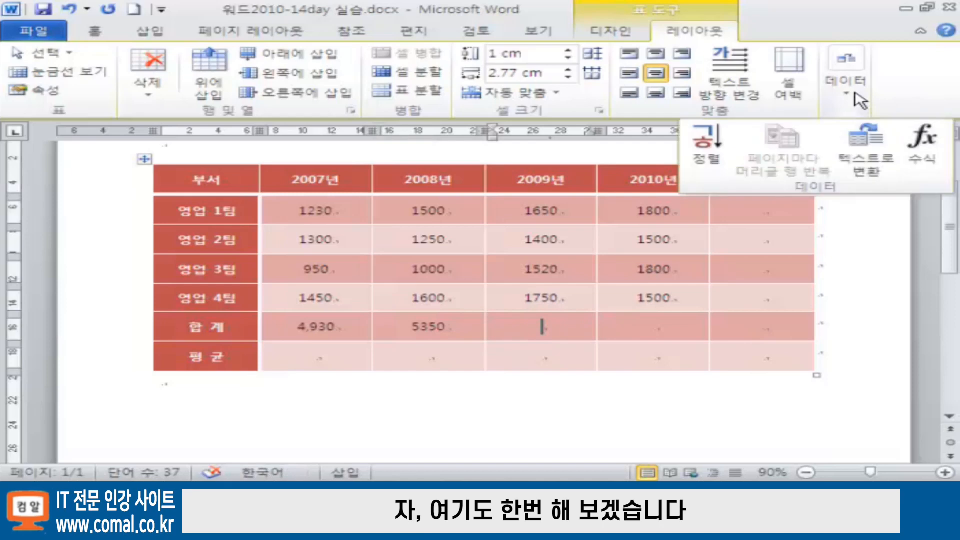
left_click(922, 142)
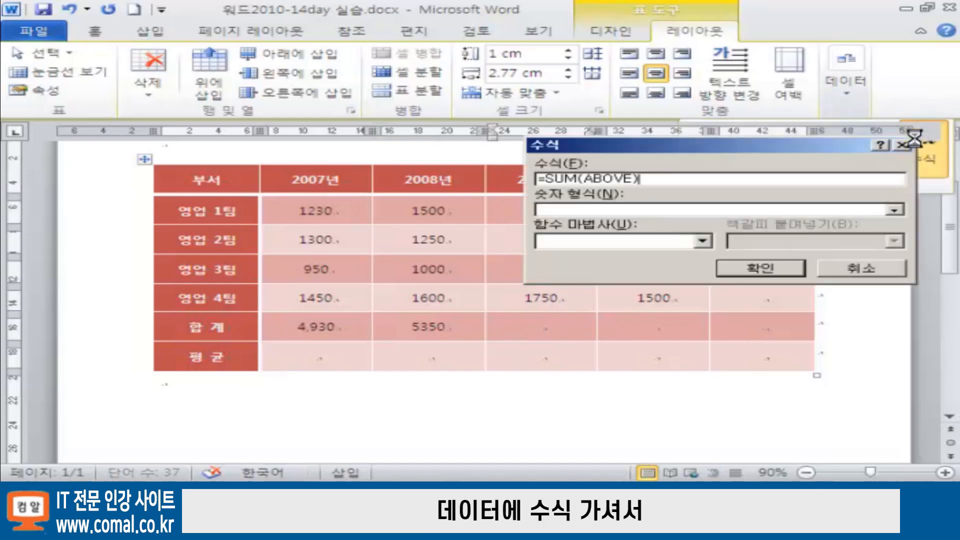
left_click(893, 209)
left_click(665, 220)
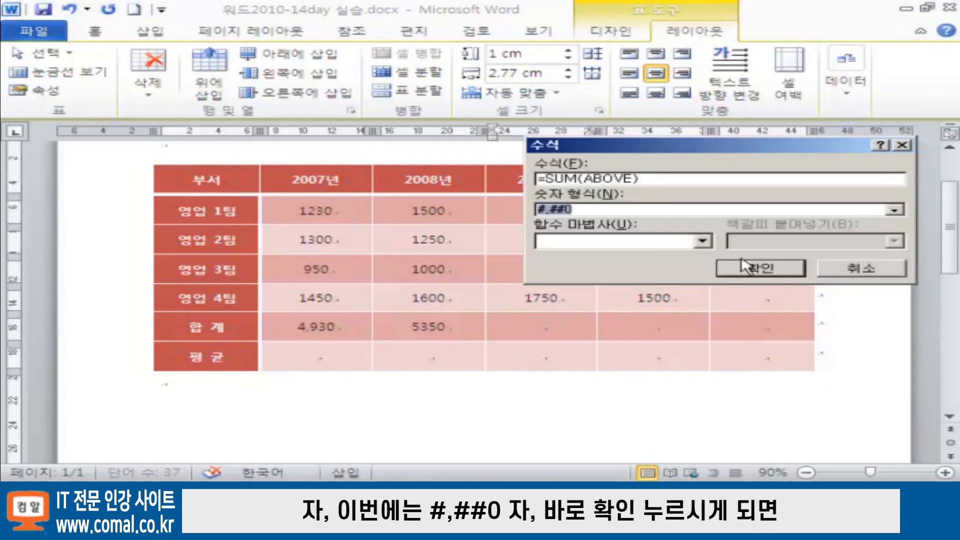
left_click(759, 268)
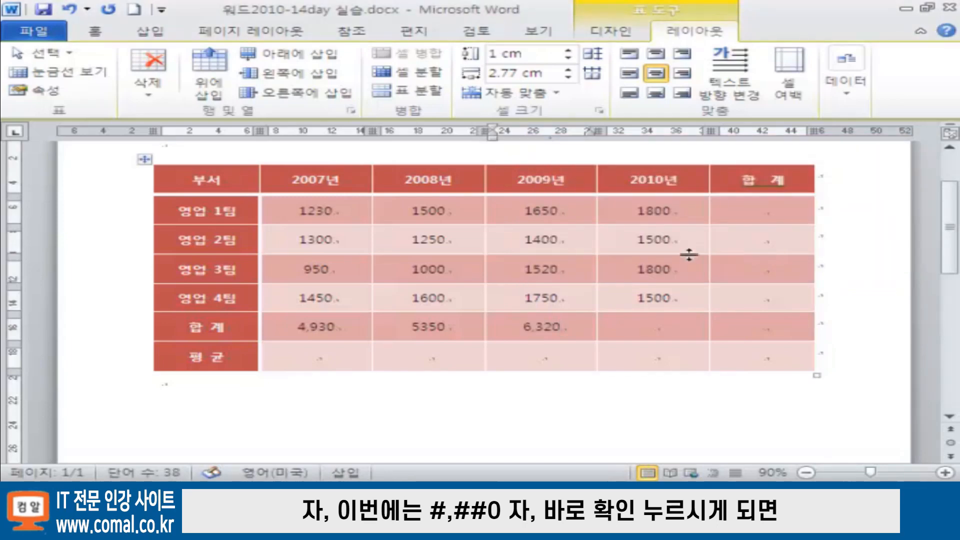
Total the 2010년 column in the 합계 row with =SUM(ABOVE) and number format #,##0
left_click(700, 330)
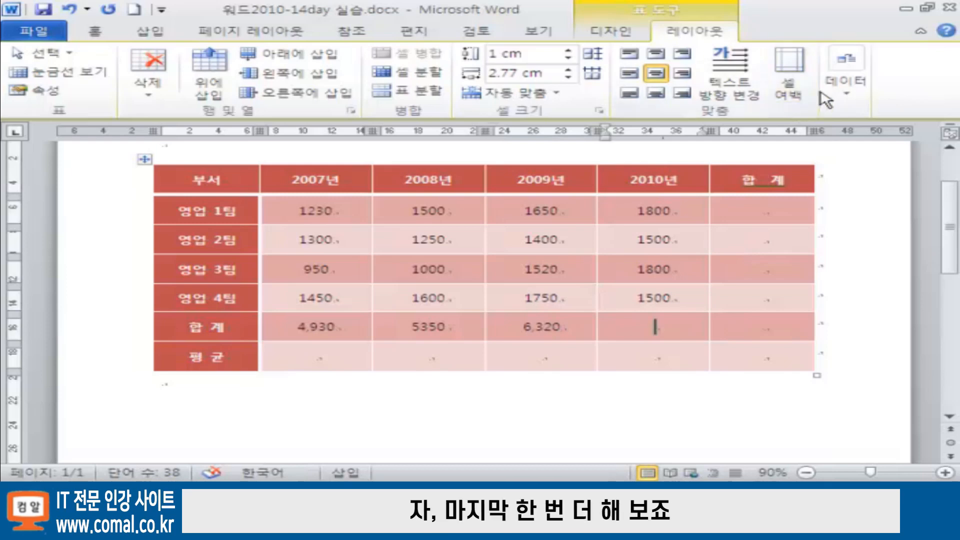
left_click(849, 104)
left_click(911, 150)
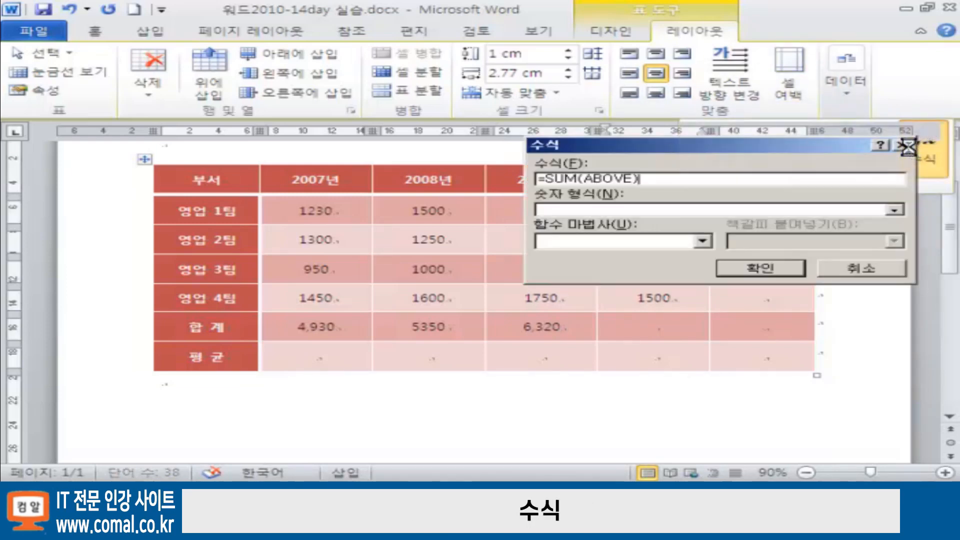
left_click(894, 210)
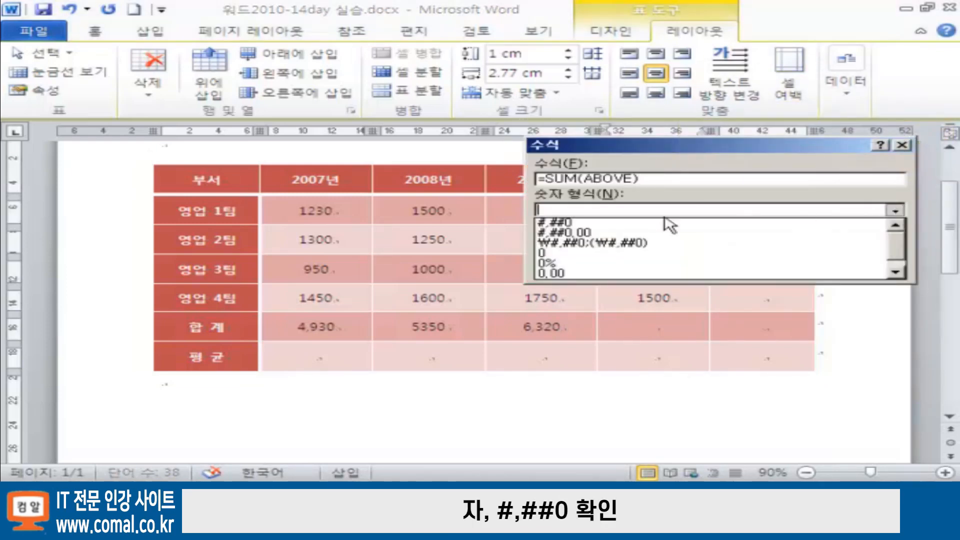
left_click(605, 223)
left_click(751, 272)
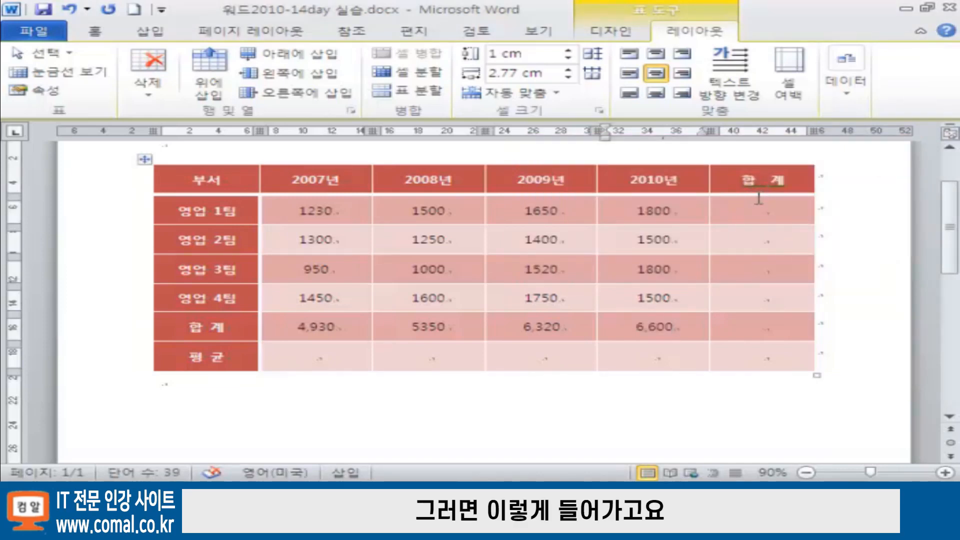
Total the 영업 1팀 row in the 합계 column with =SUM(LEFT) and number format #,##0
left_click(763, 209)
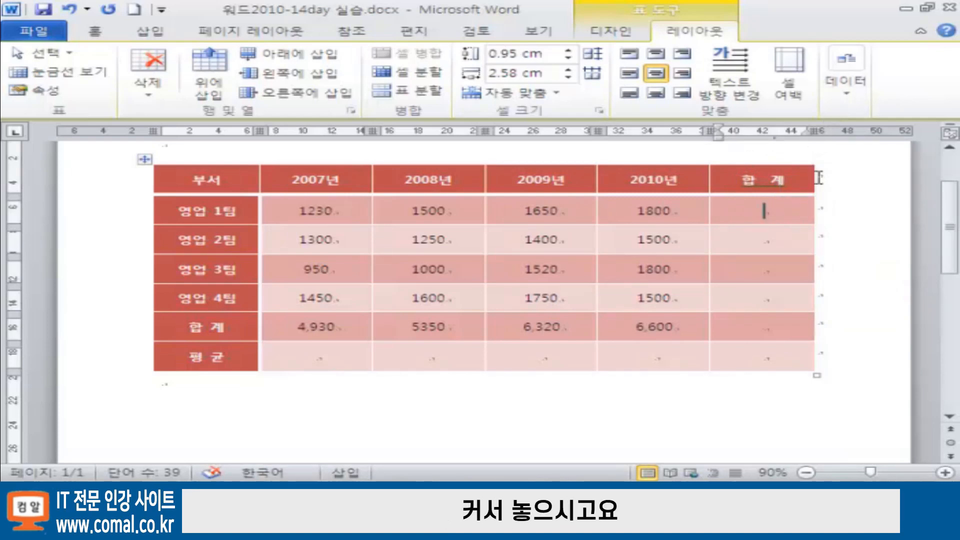
left_click(848, 95)
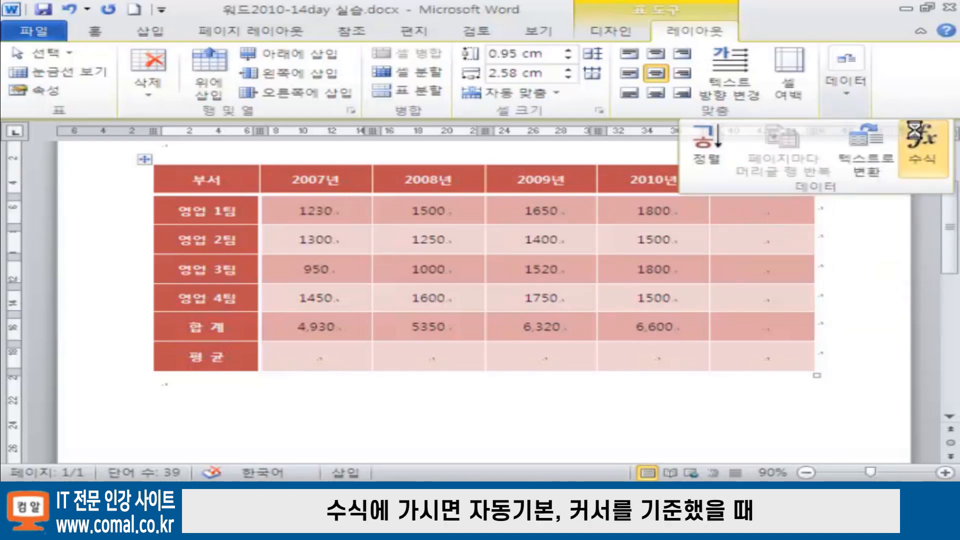
left_click(920, 145)
left_click_drag(787, 146, 799, 271)
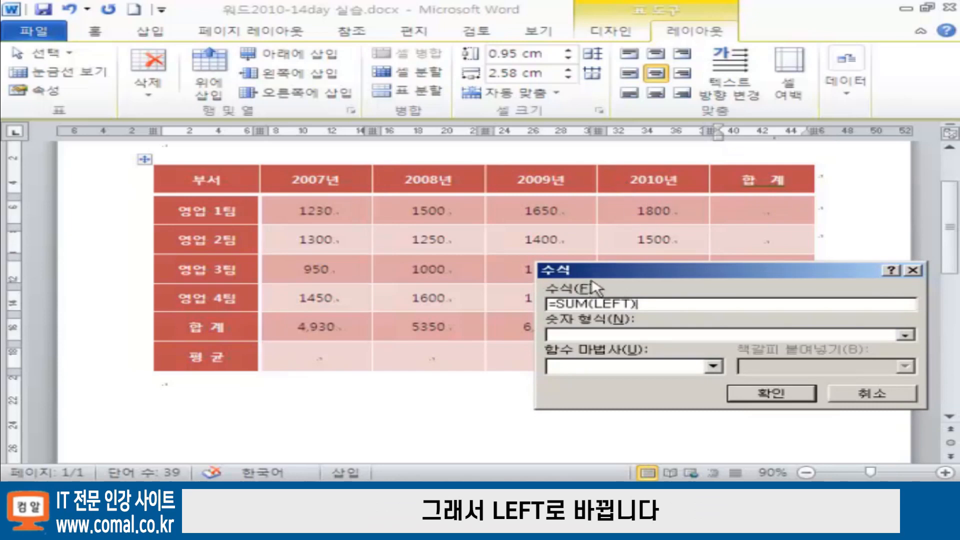
left_click(905, 335)
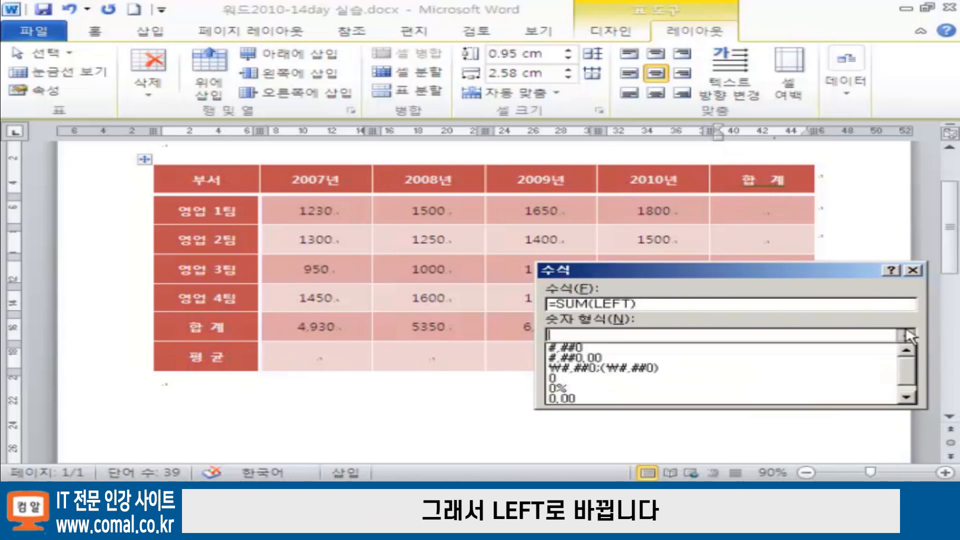
left_click(583, 349)
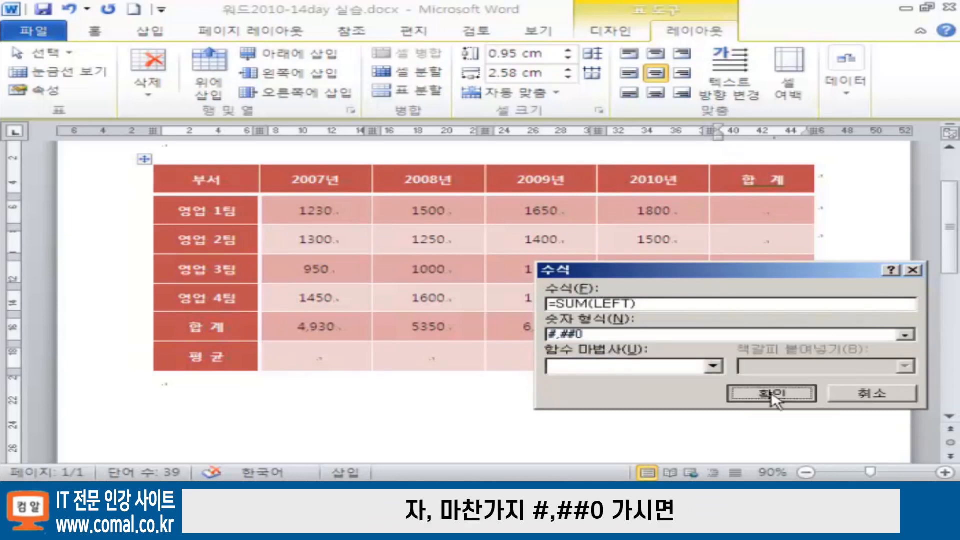
key("Return")
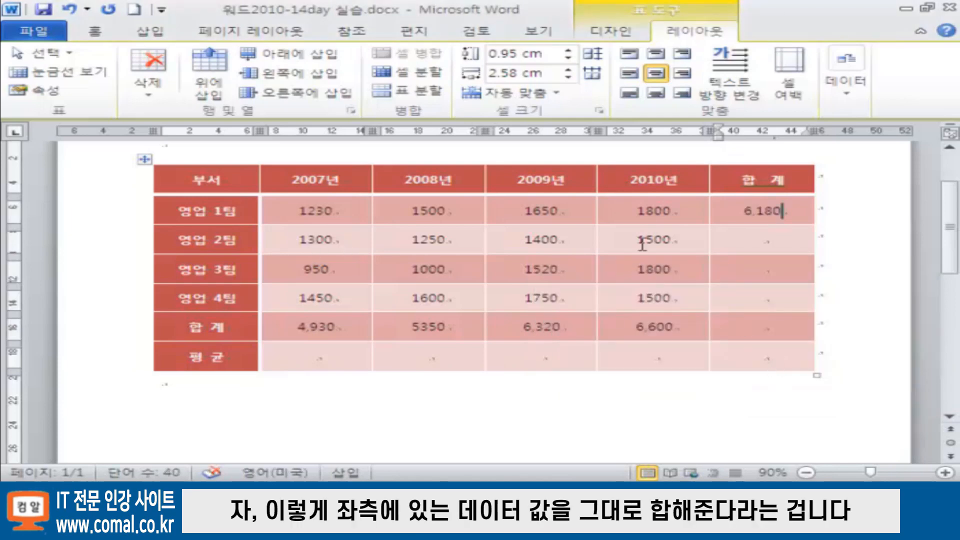
Start a formula in the 영업 2팀 row's cell of the 합계 column, replacing SUM(ABOVE) with =AVERAGE()
left_click(798, 240)
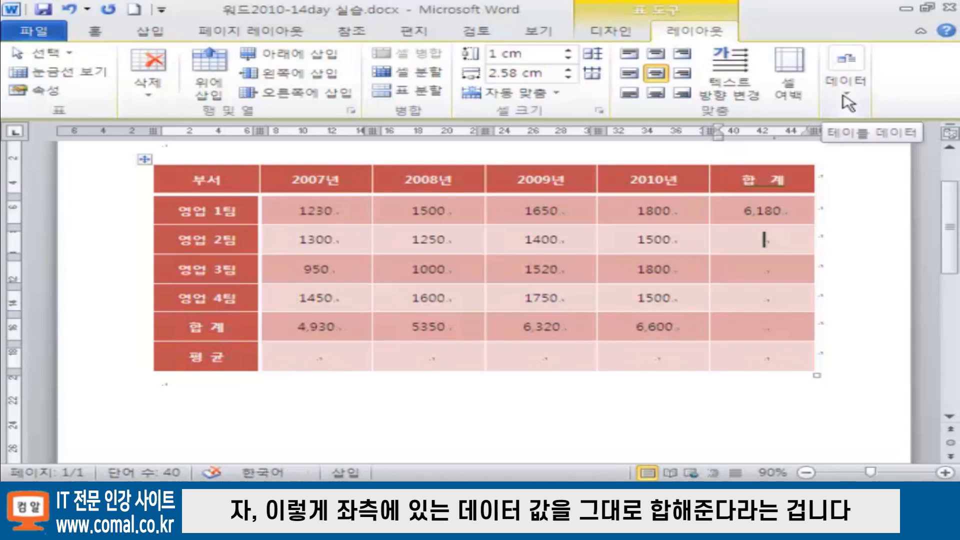
left_click(845, 98)
left_click(922, 146)
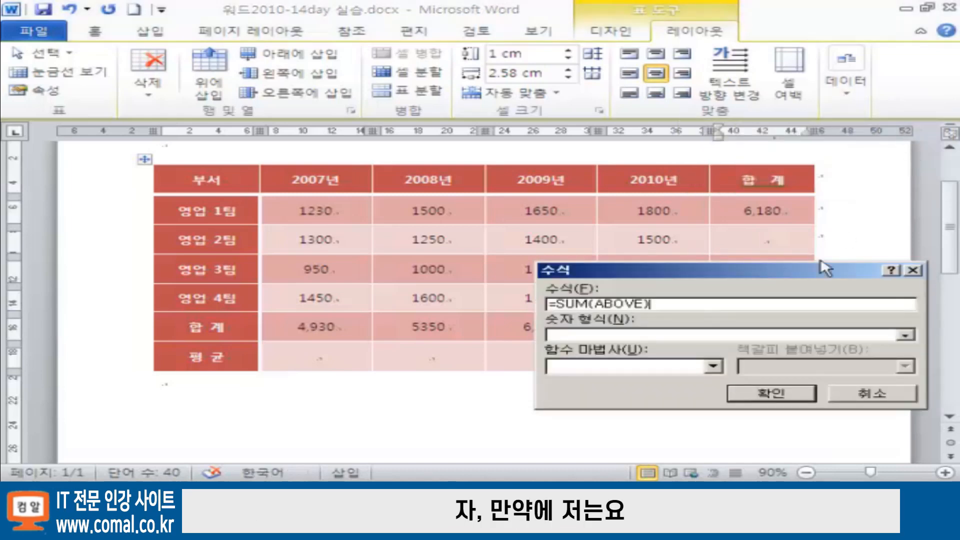
left_click_drag(810, 278, 700, 276)
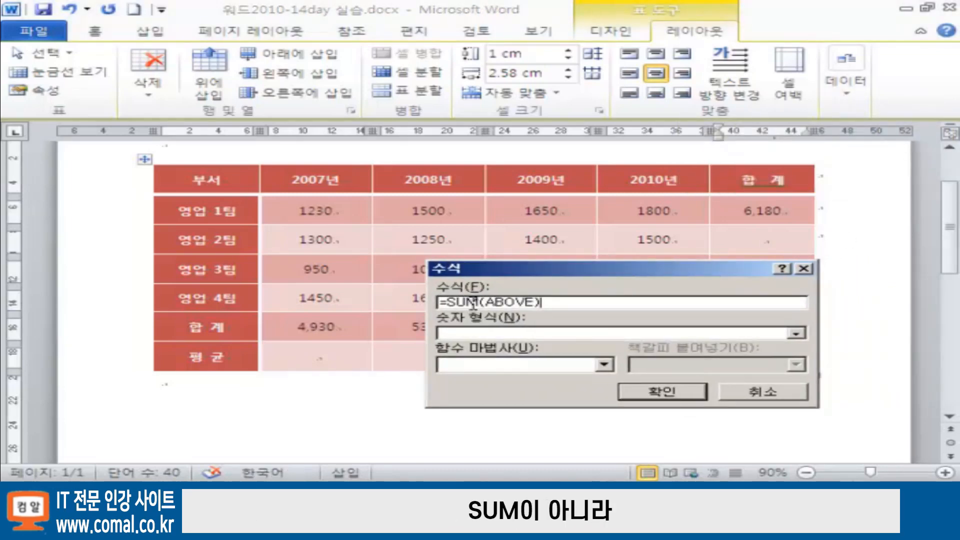
left_click(604, 365)
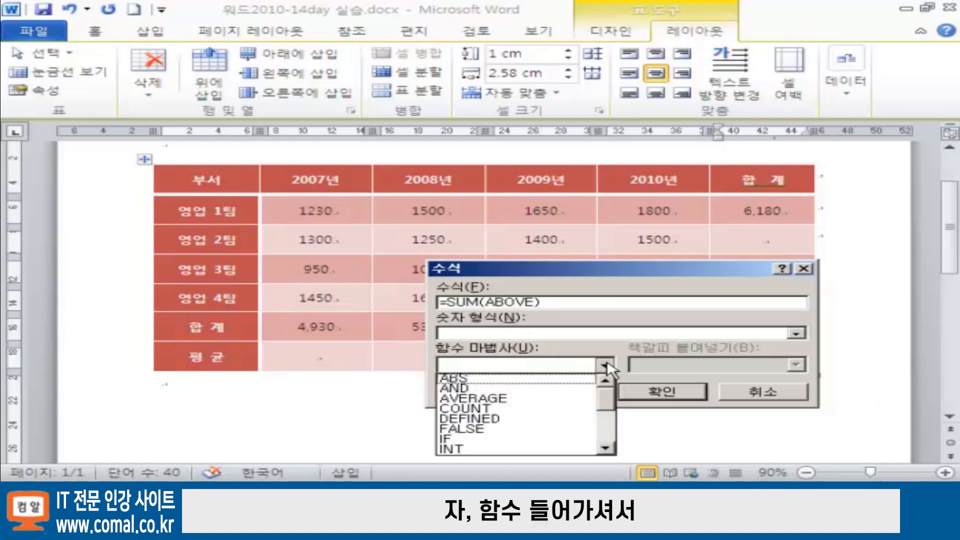
left_click(509, 399)
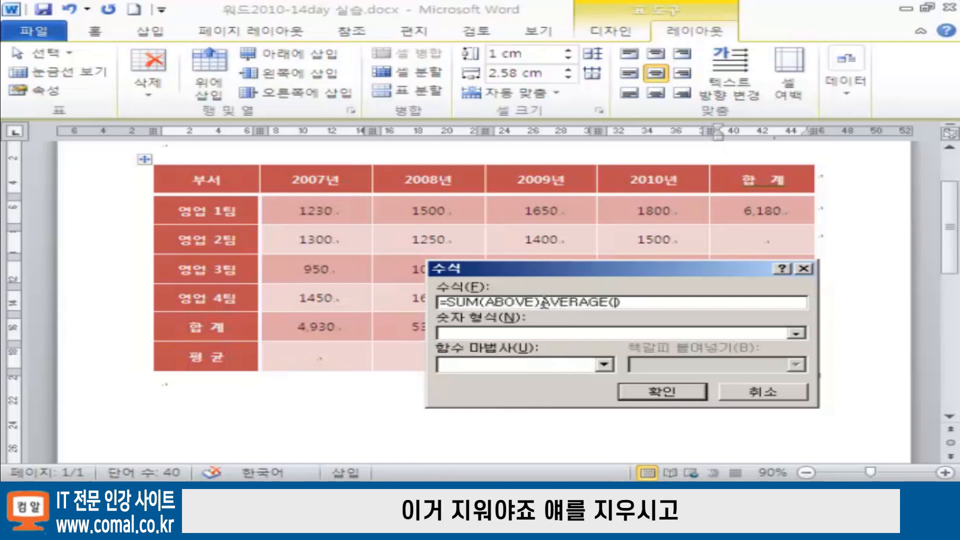
left_click_drag(542, 301, 442, 303)
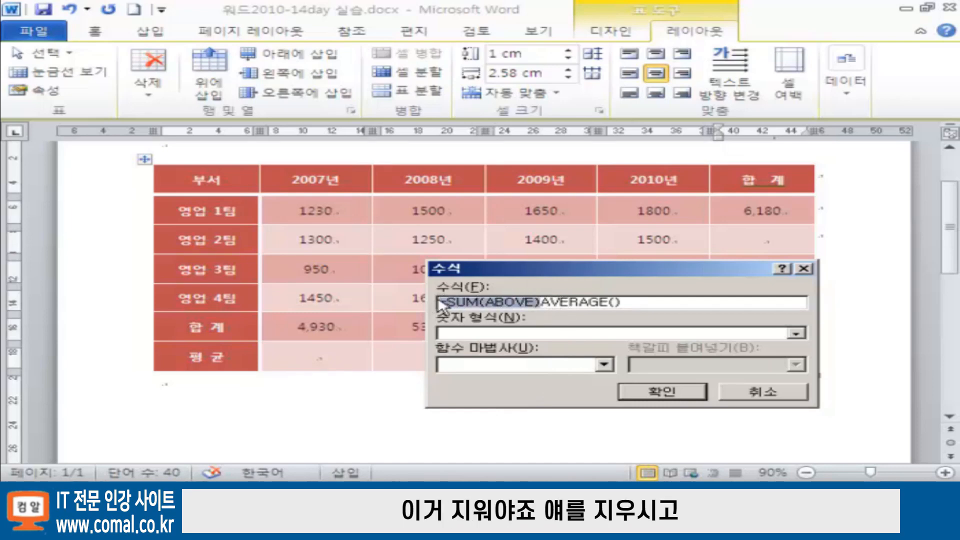
key("BackSpace")
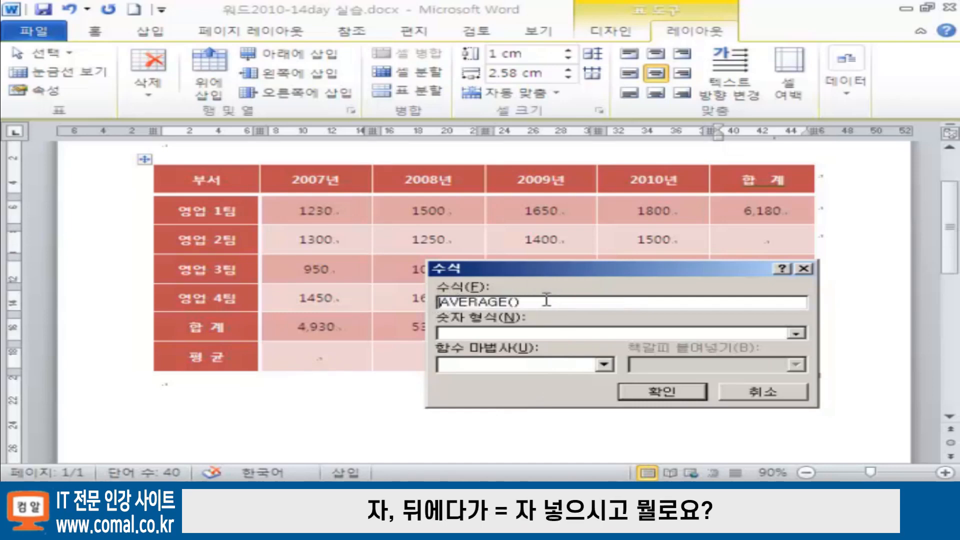
type("=")
Complete the 영업 2팀 formula as =AVERAGE(left) with number format #,##0 and insert it
left_click(465, 302)
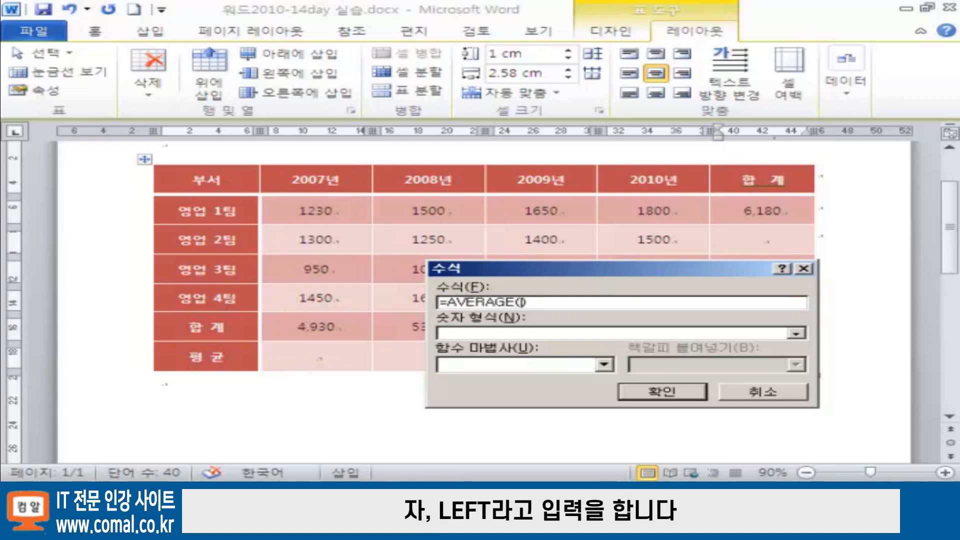
type("ㅣㄷㄹ")
type("ft")
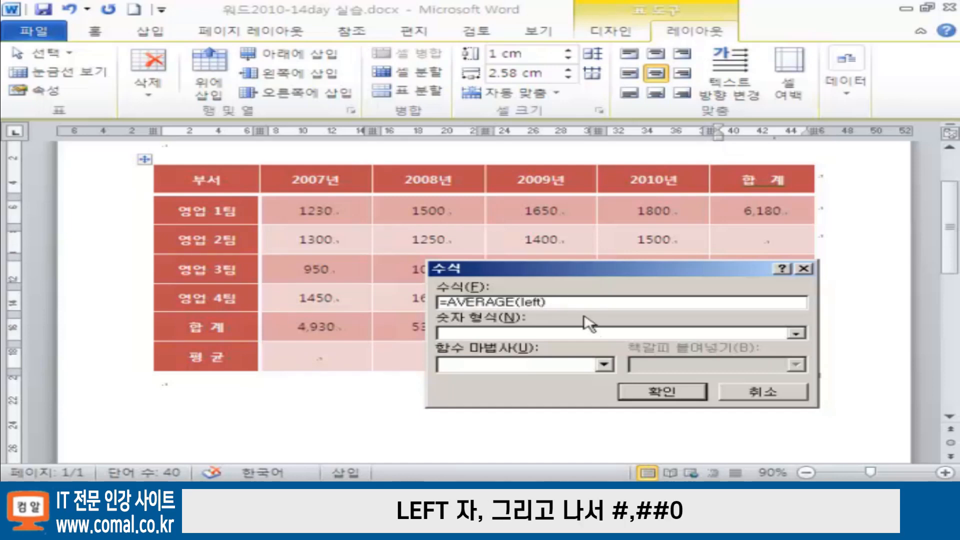
left_click(797, 334)
left_click(475, 346)
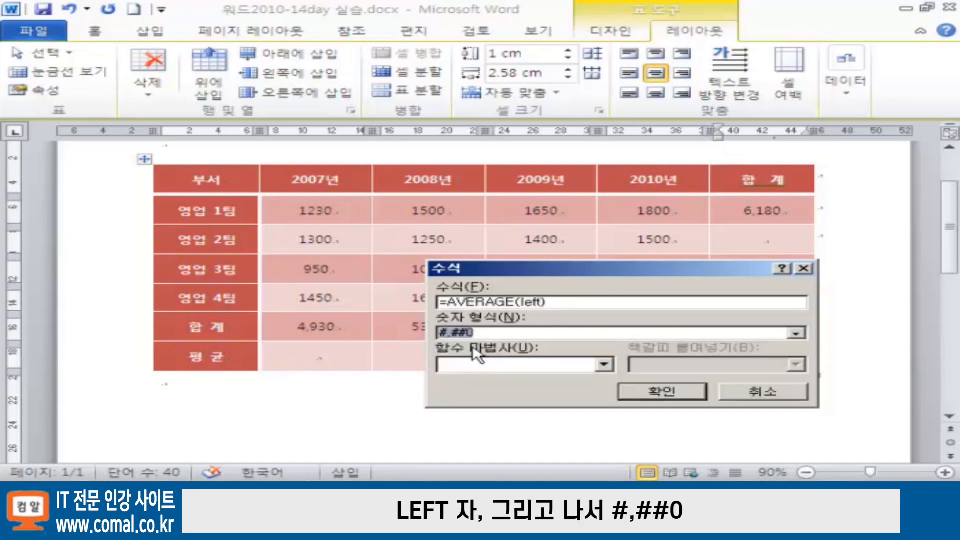
left_click(672, 393)
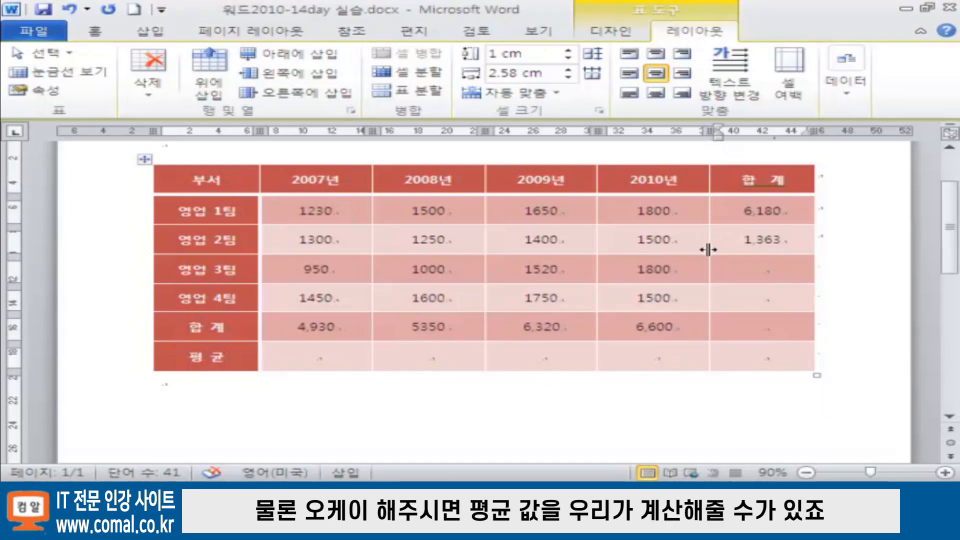
left_click(797, 275)
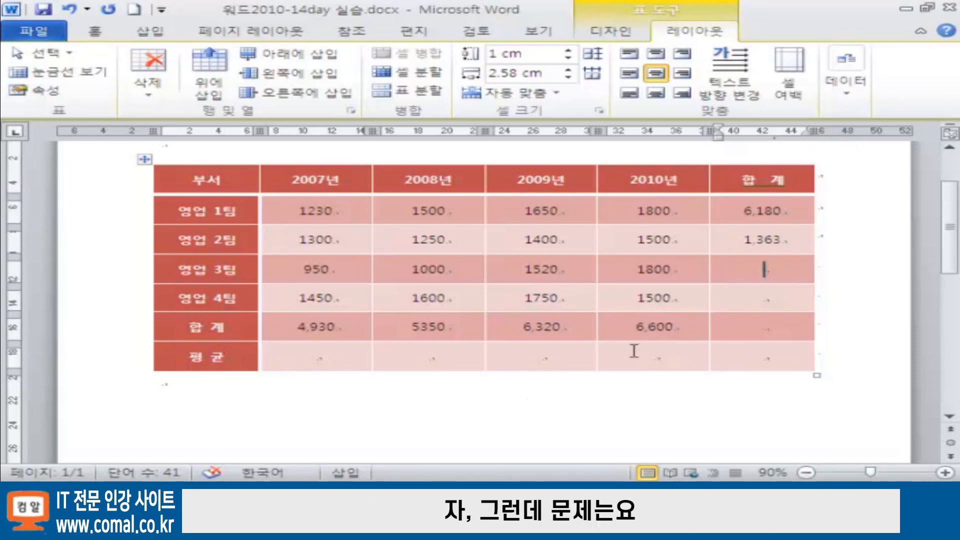
Try to average the 2007년 column in the 평균 row with =AVERAGE(b2;b5) and number format #,##0
left_click(325, 359)
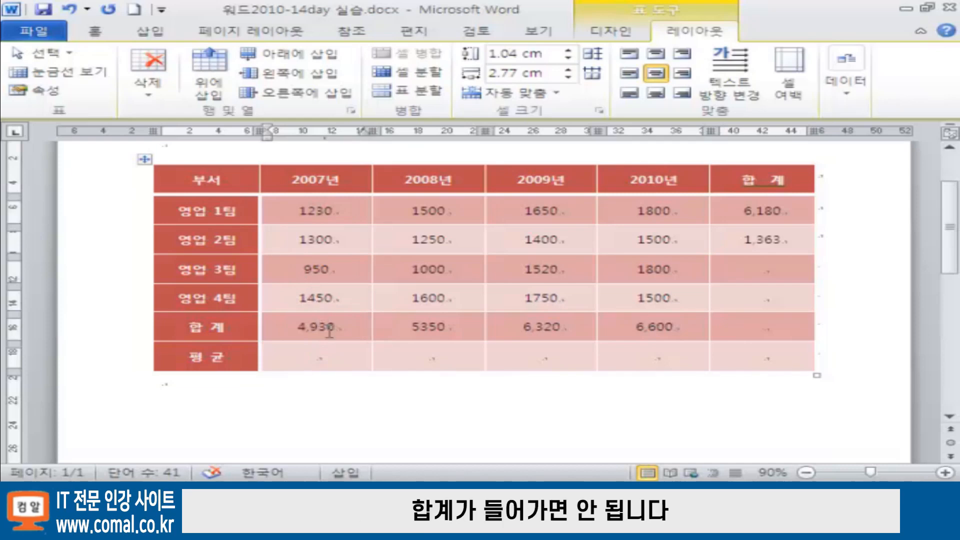
left_click(846, 80)
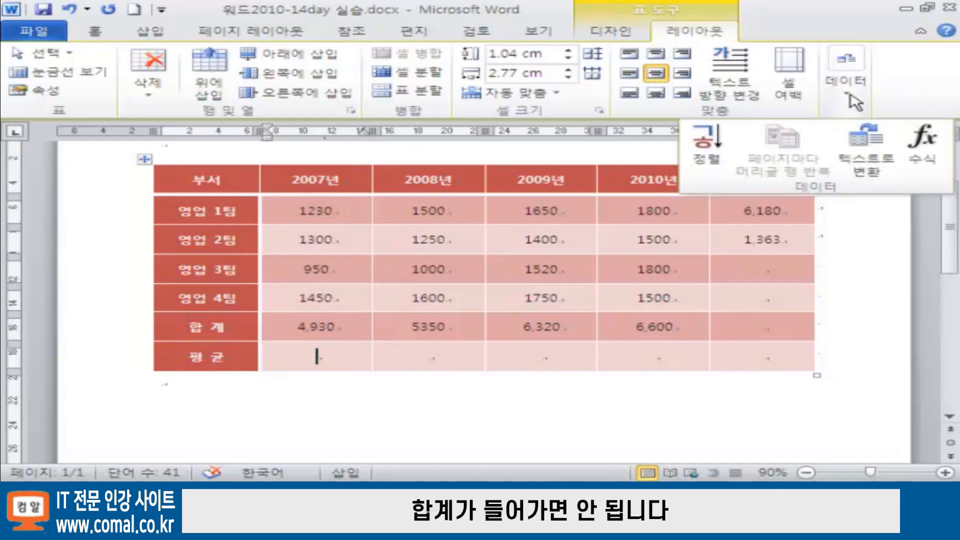
left_click(933, 147)
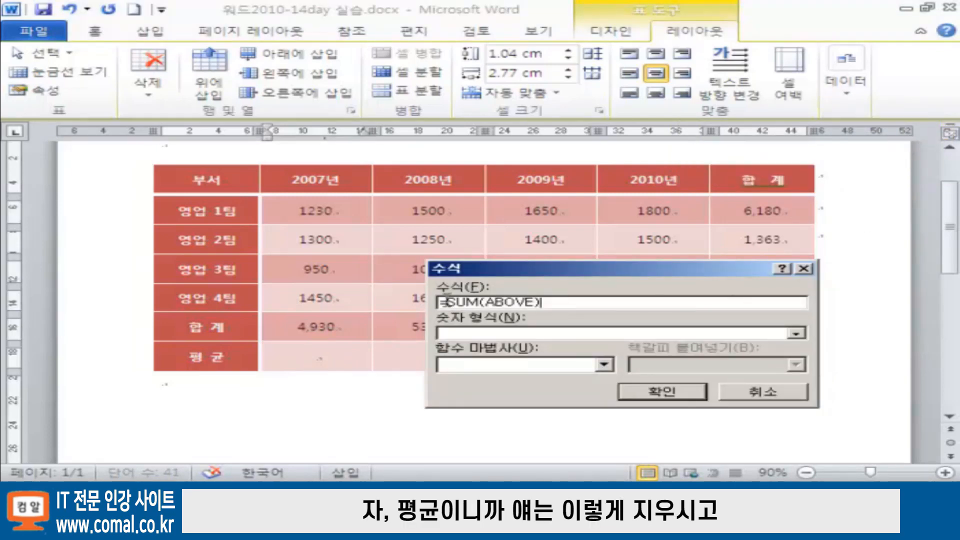
left_click_drag(446, 302, 564, 305)
key("BackSpace")
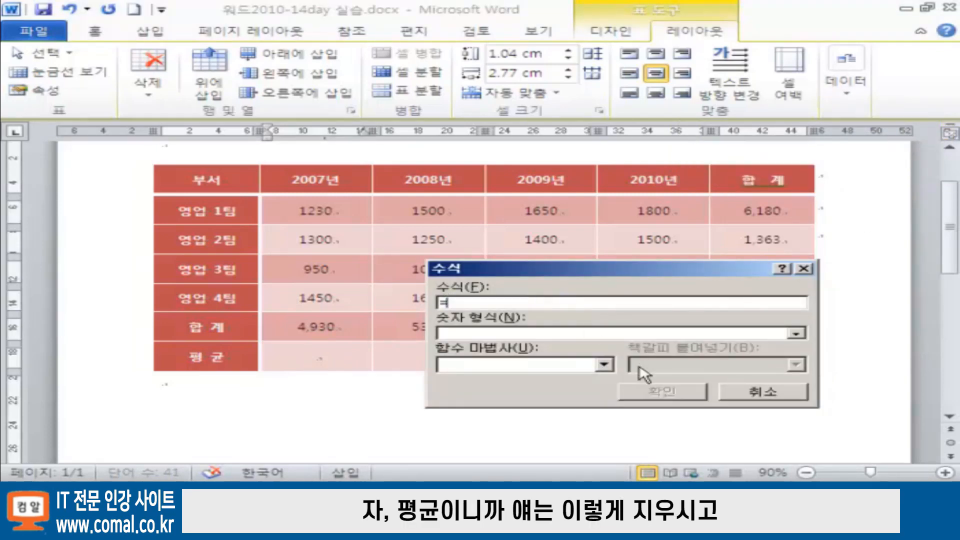
left_click(605, 365)
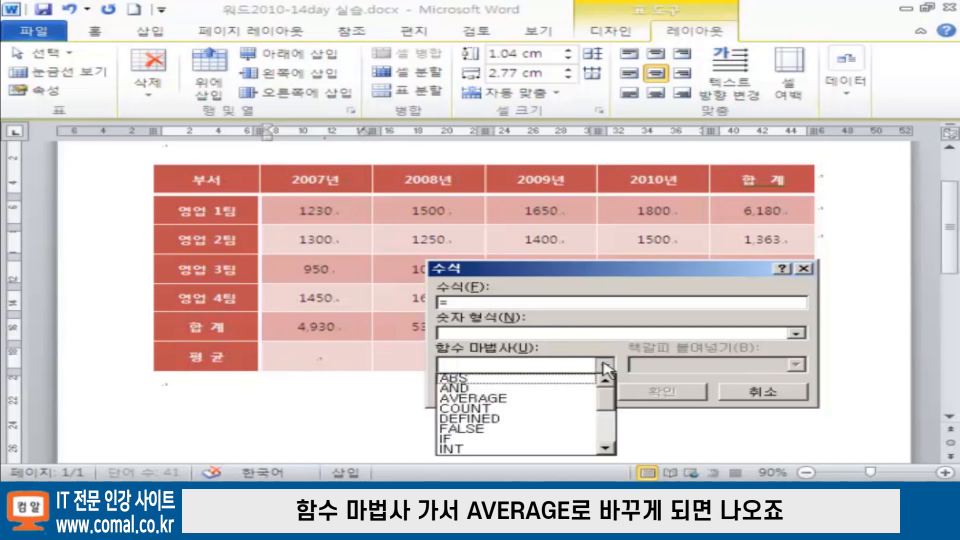
left_click(500, 398)
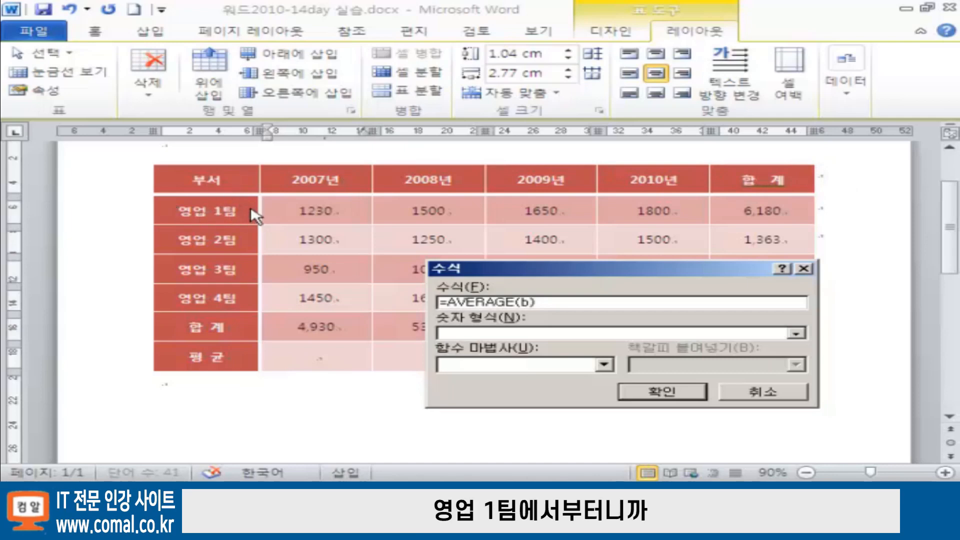
type("2")
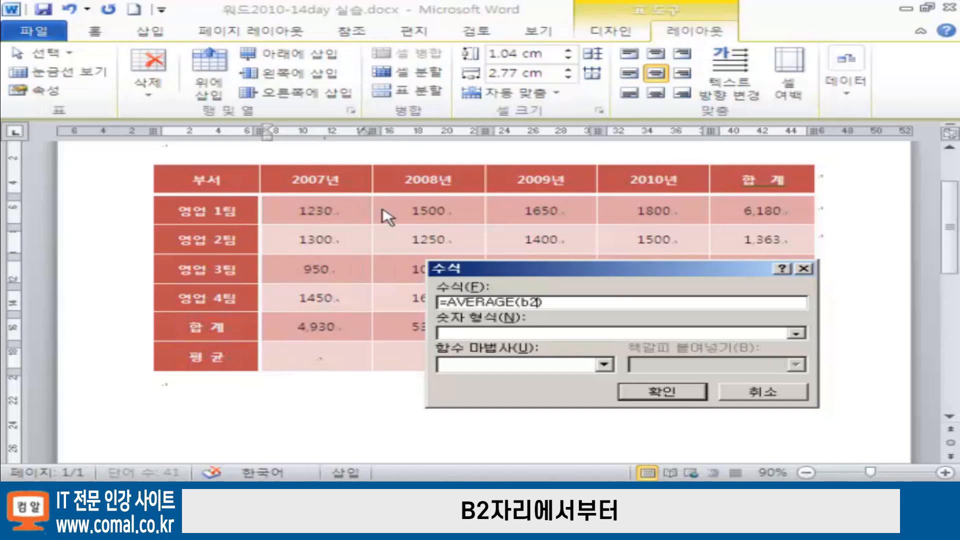
type(":b5")
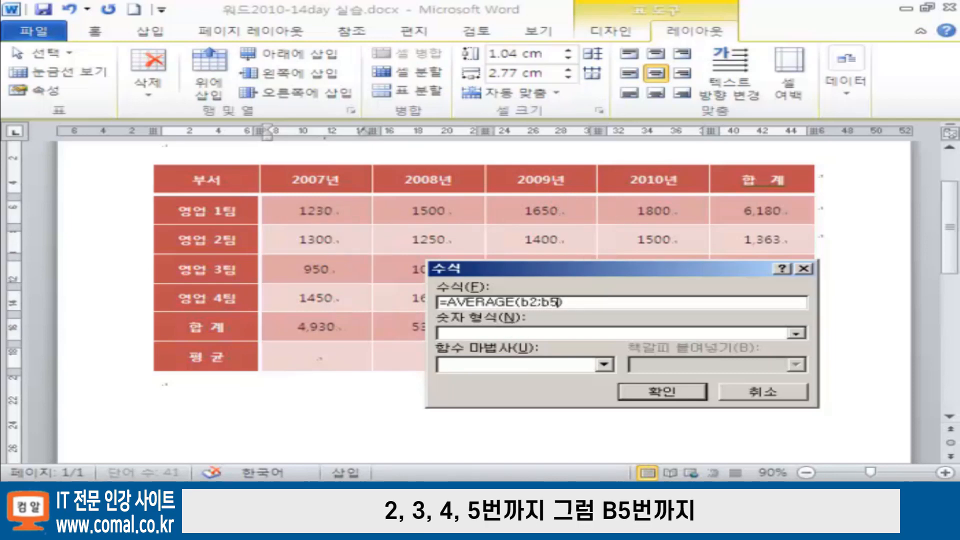
left_click(796, 334)
left_click(502, 345)
left_click(647, 393)
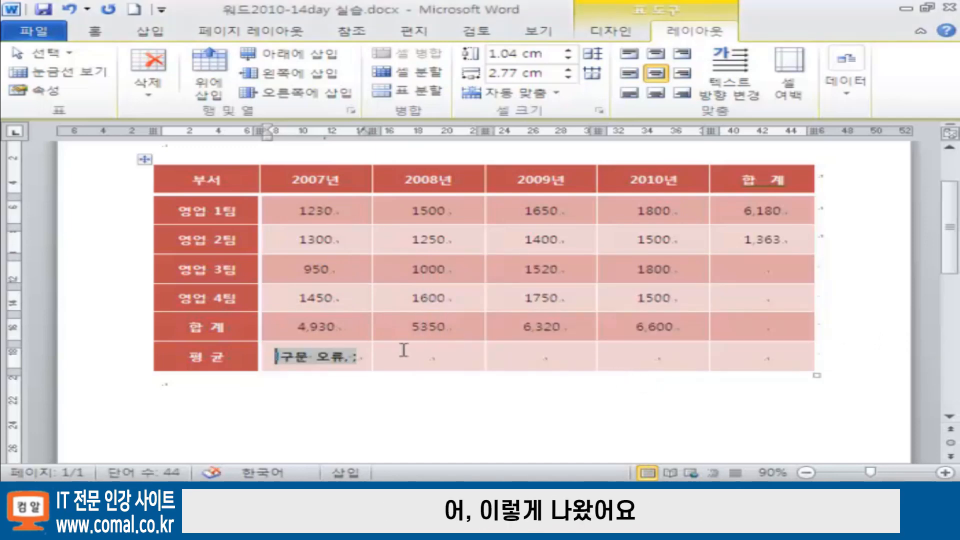
Correct the formula in the 평균 row's 2007년 cell to =AVERAGE(b2:b5)
left_click_drag(357, 358, 259, 355)
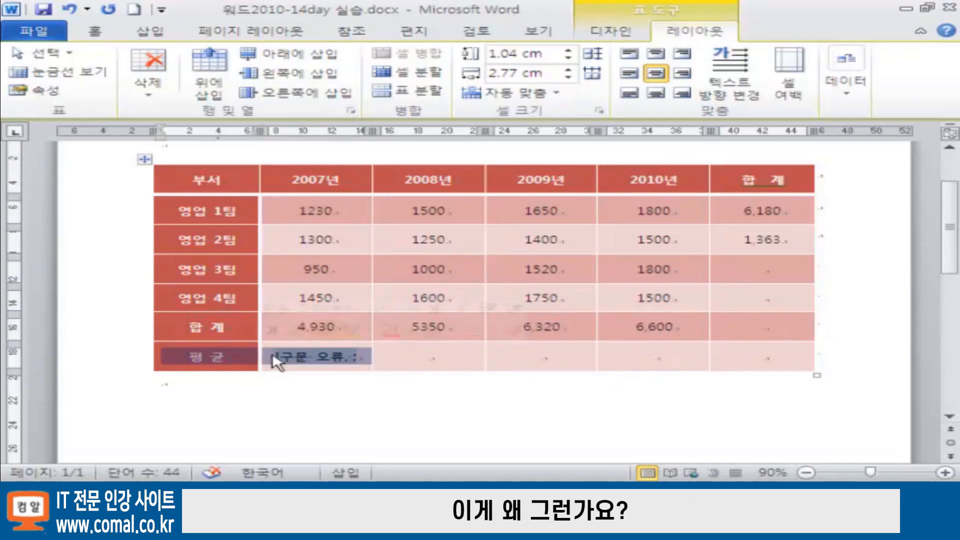
left_click(317, 358)
left_click_drag(353, 358, 273, 345)
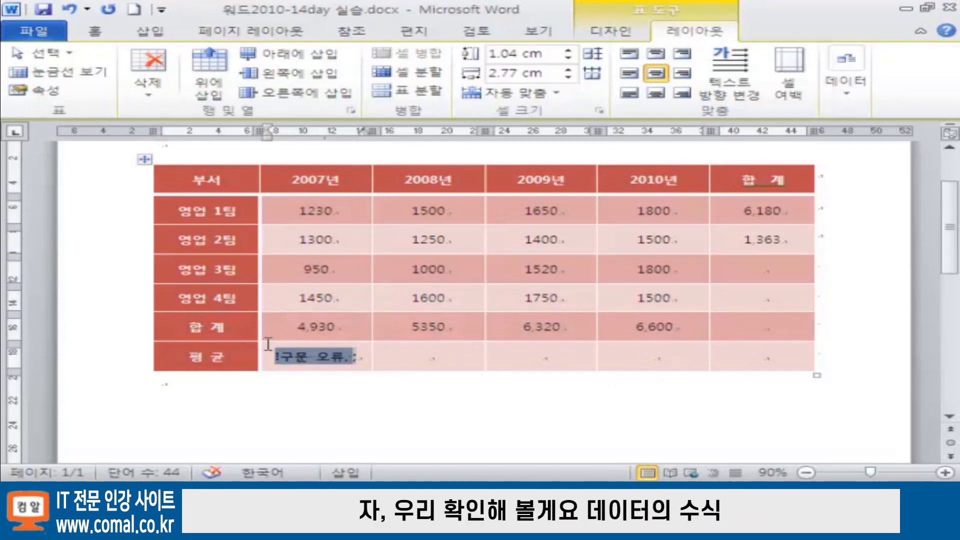
left_click(846, 75)
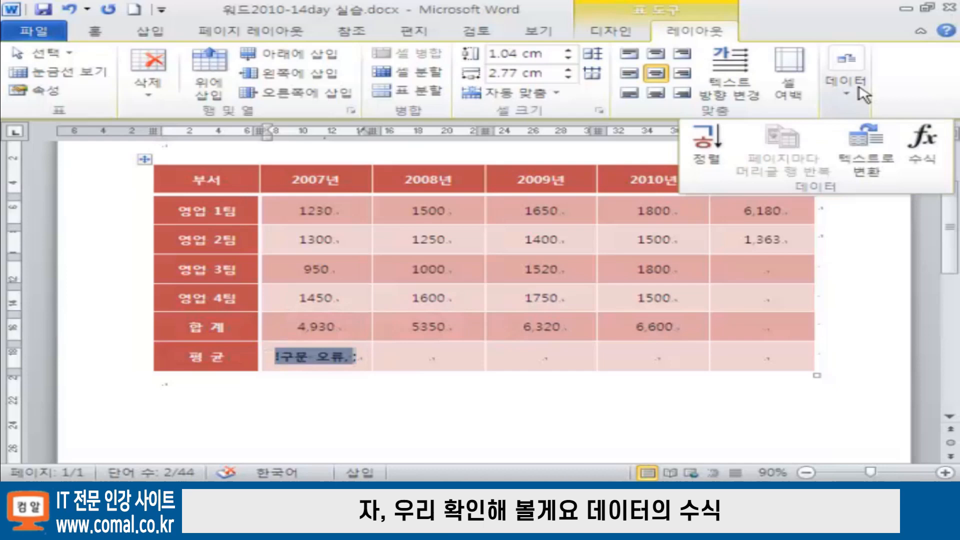
left_click(922, 150)
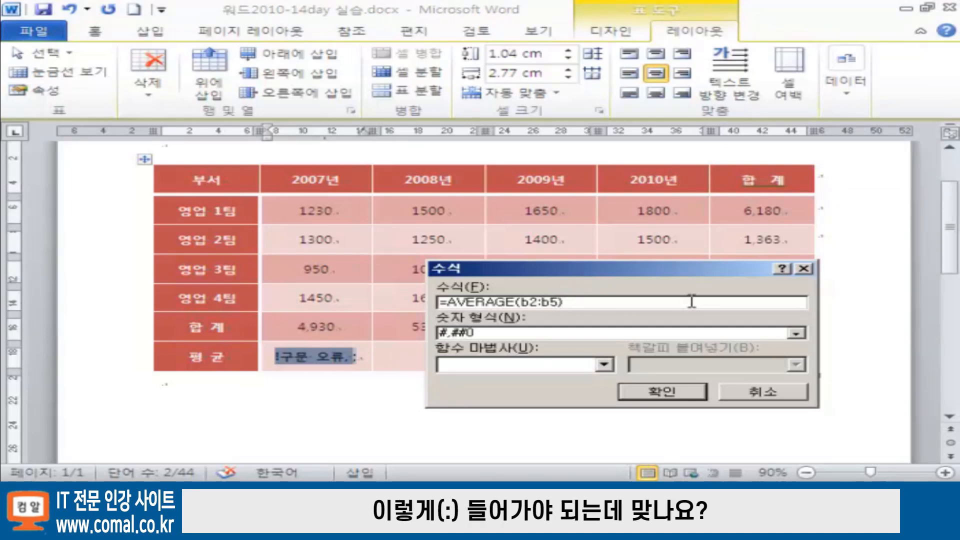
left_click(658, 394)
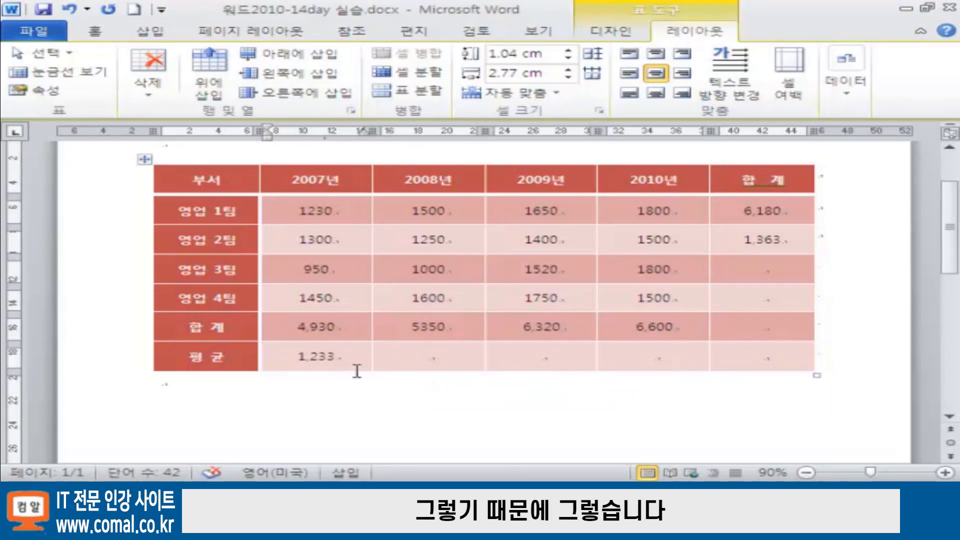
Average the 2008년 column in the 평균 row with =AVERAGE(c2:c5) and number format #,##0
left_click(448, 360)
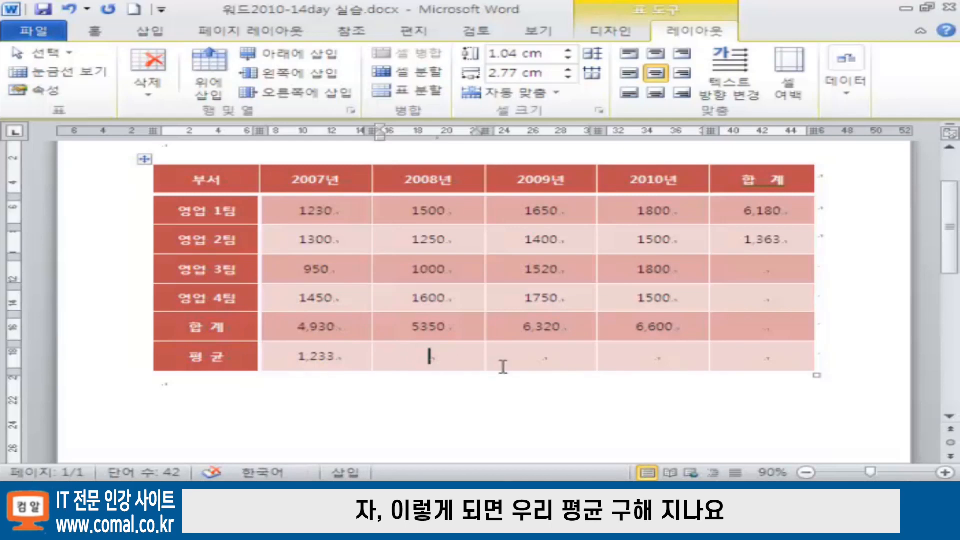
left_click(854, 91)
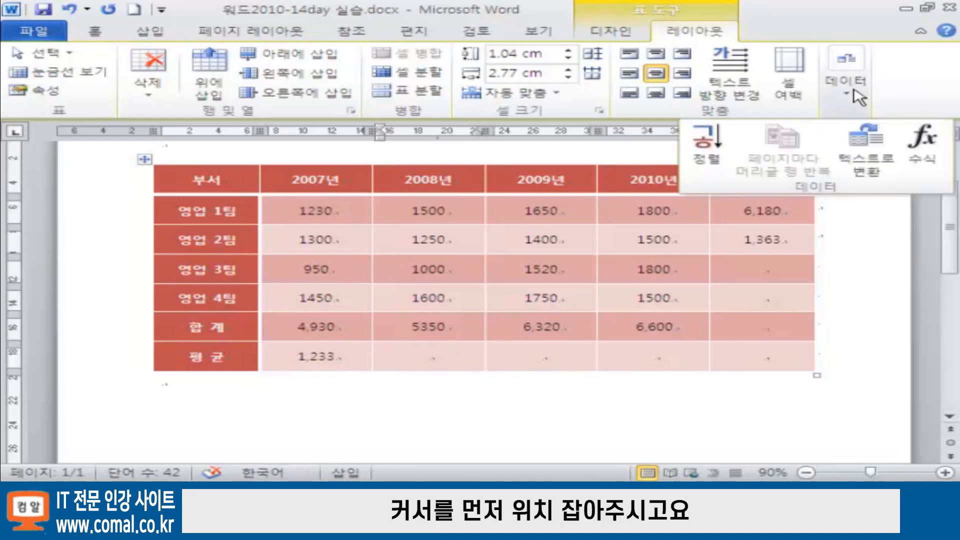
left_click(923, 148)
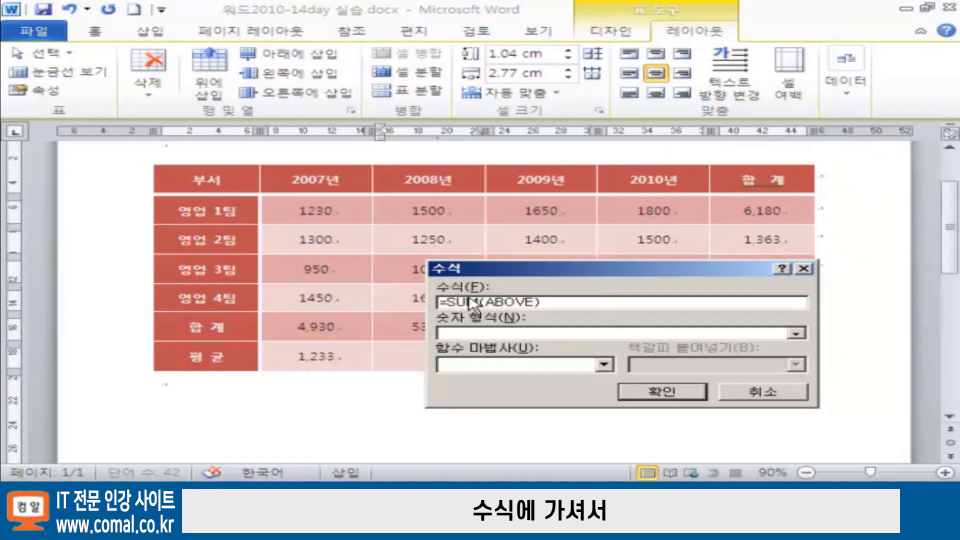
left_click_drag(448, 301, 476, 302)
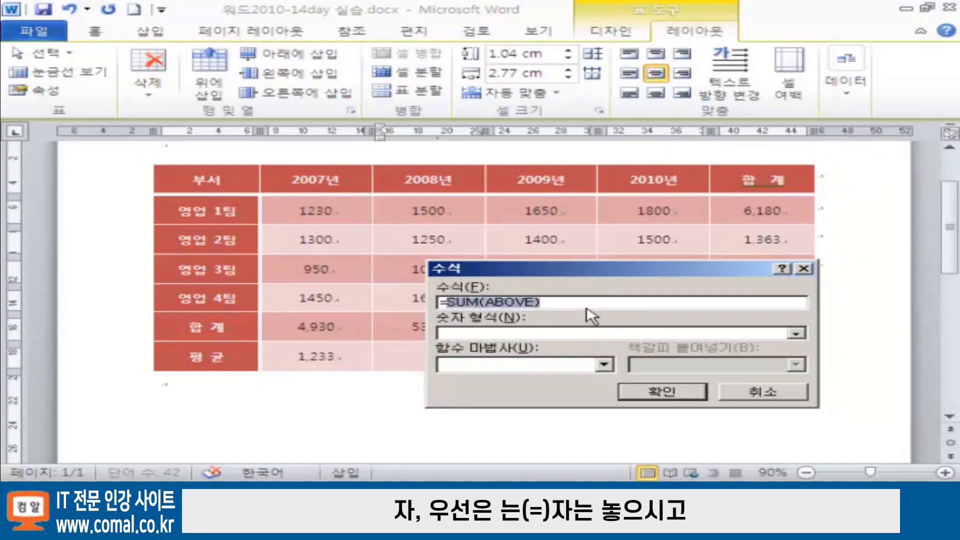
key("BackSpace")
left_click(603, 365)
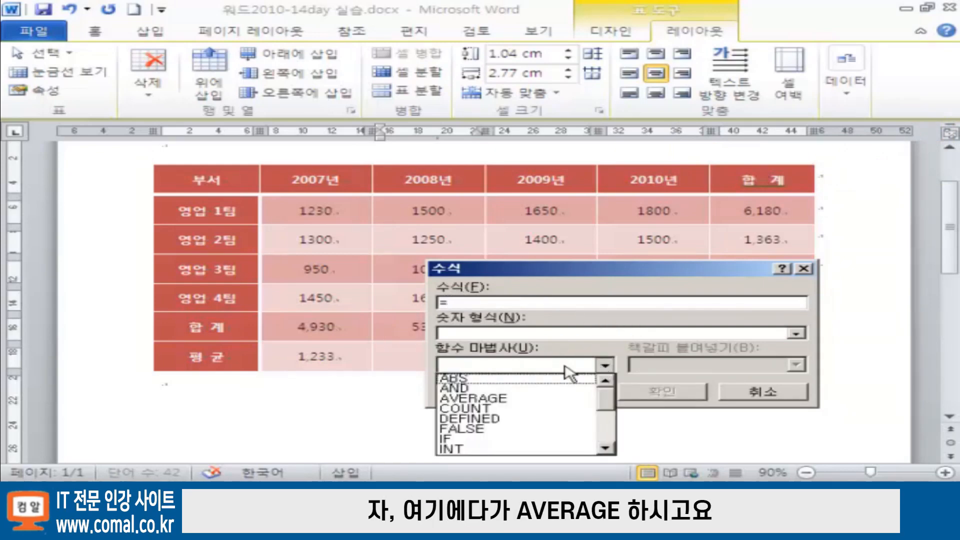
left_click(554, 399)
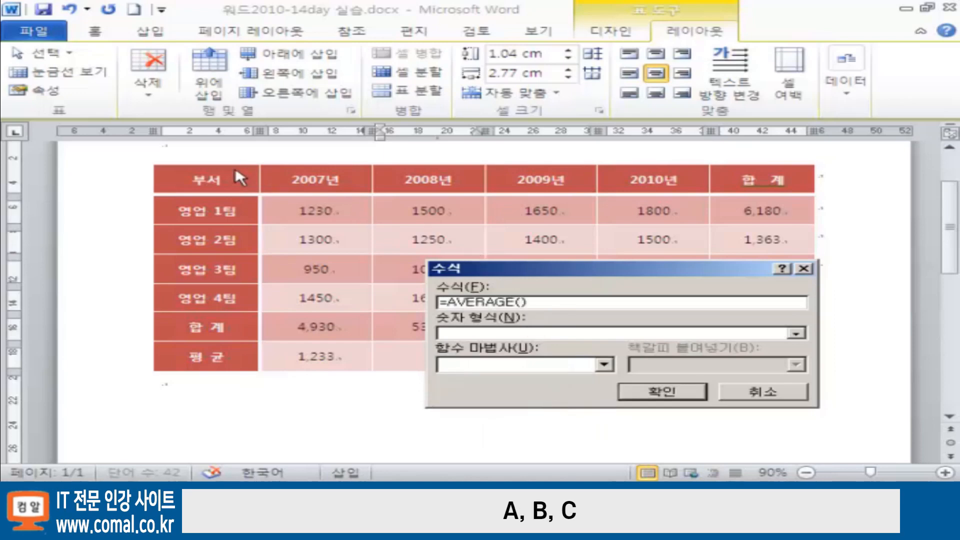
type("c2:c5")
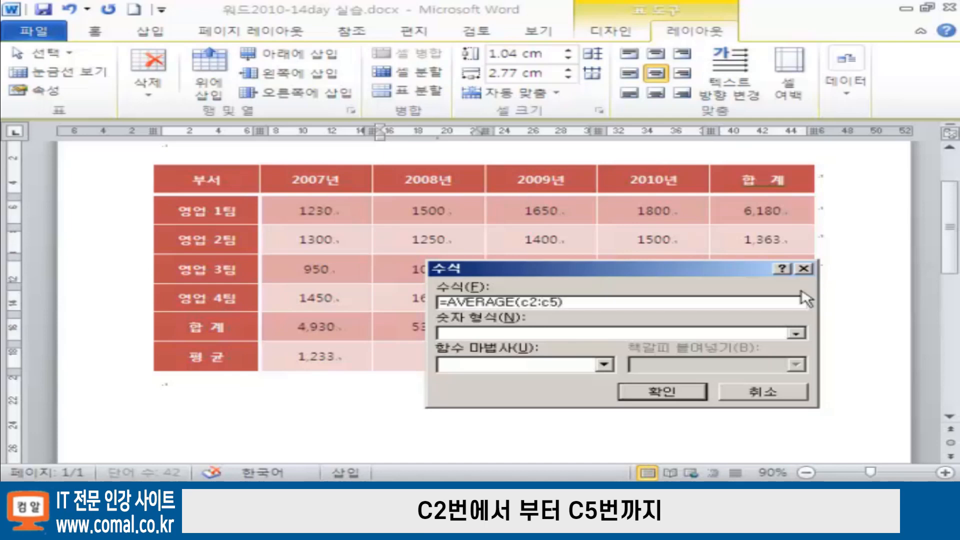
left_click(796, 333)
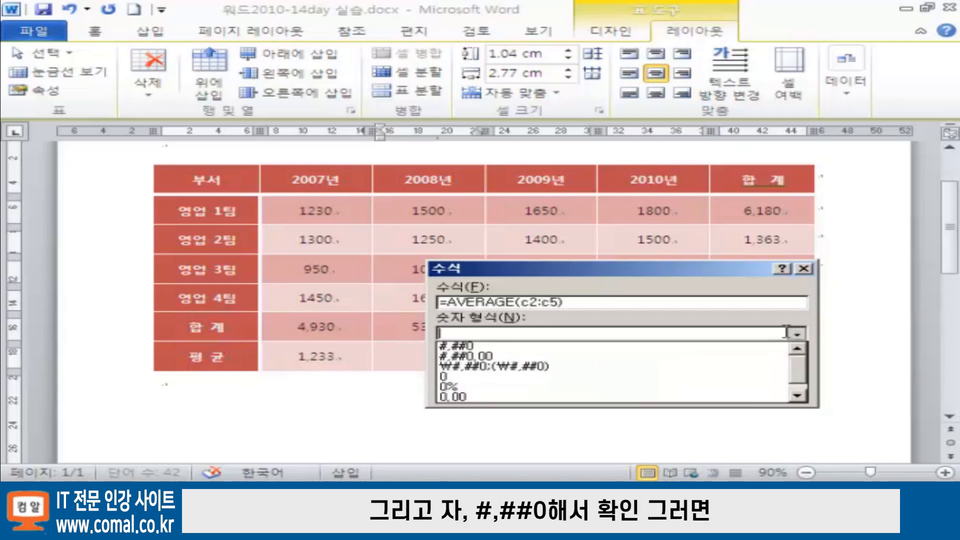
left_click(590, 346)
left_click(670, 391)
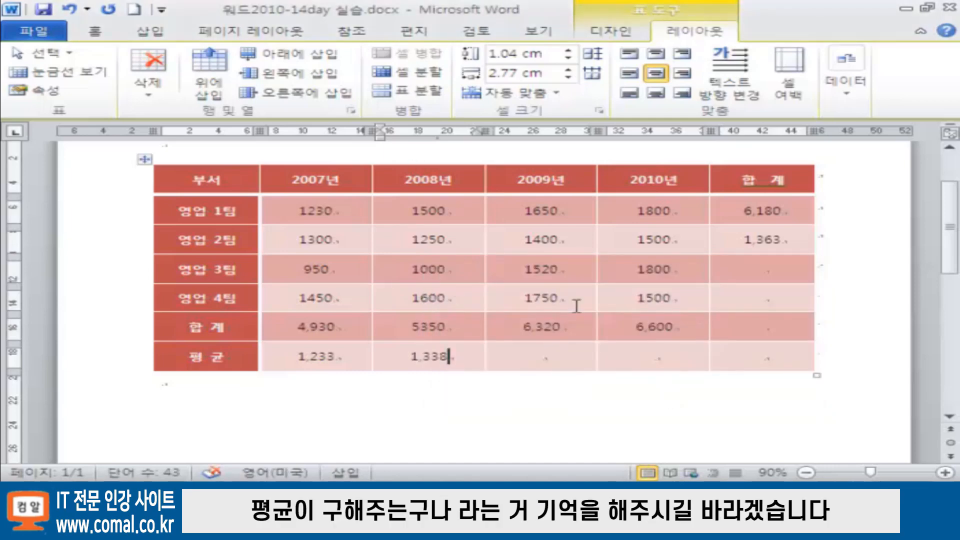
left_click(574, 358)
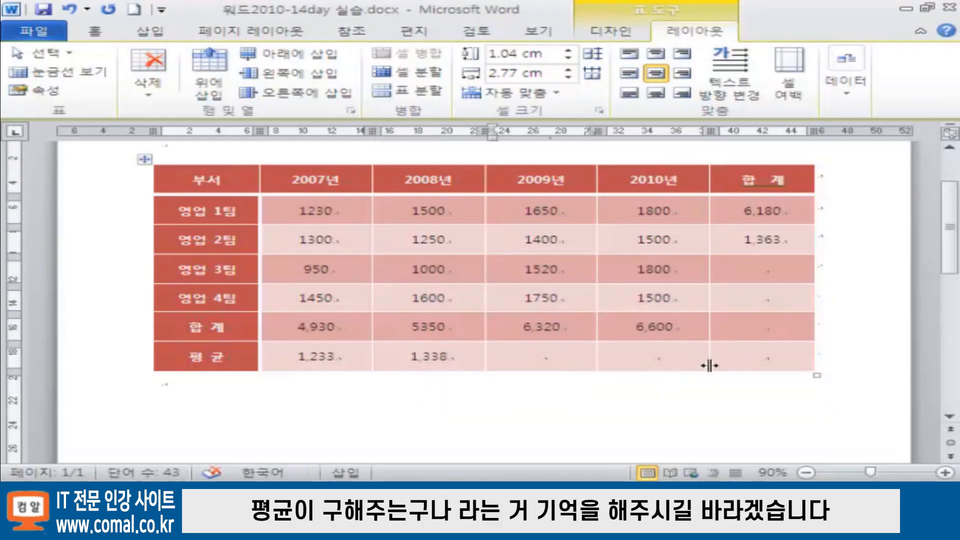
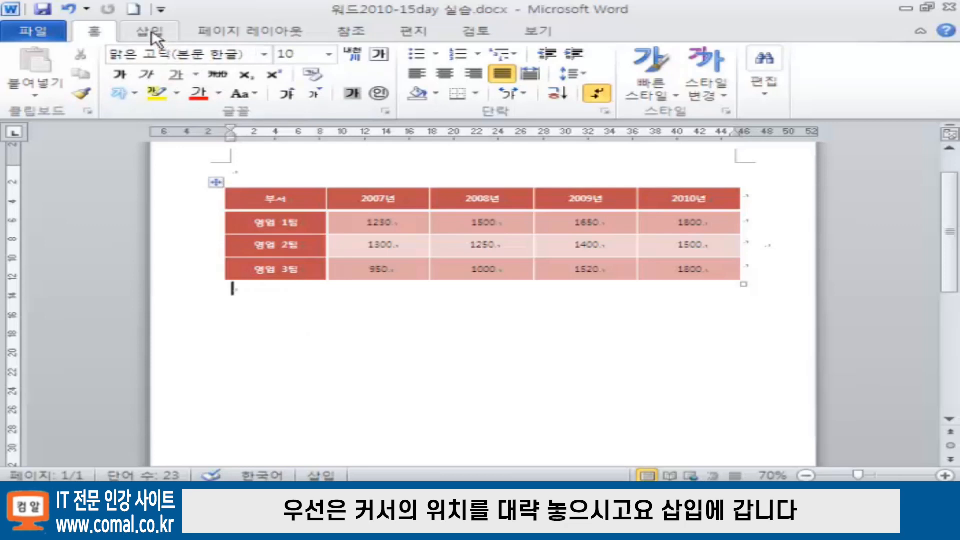
Add a blank line below the table and insert a chart there using the first 세로 막대형 (column) style
left_click(155, 36)
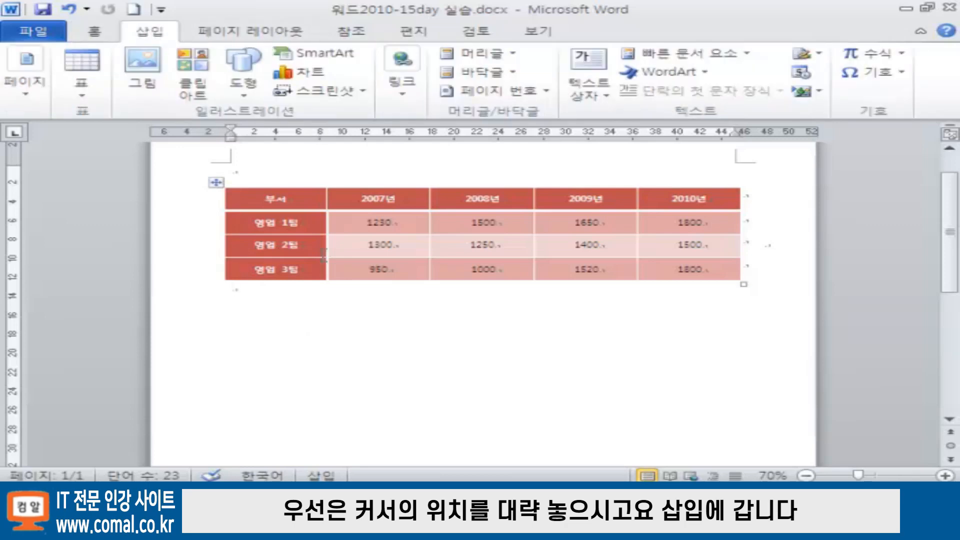
key("Return")
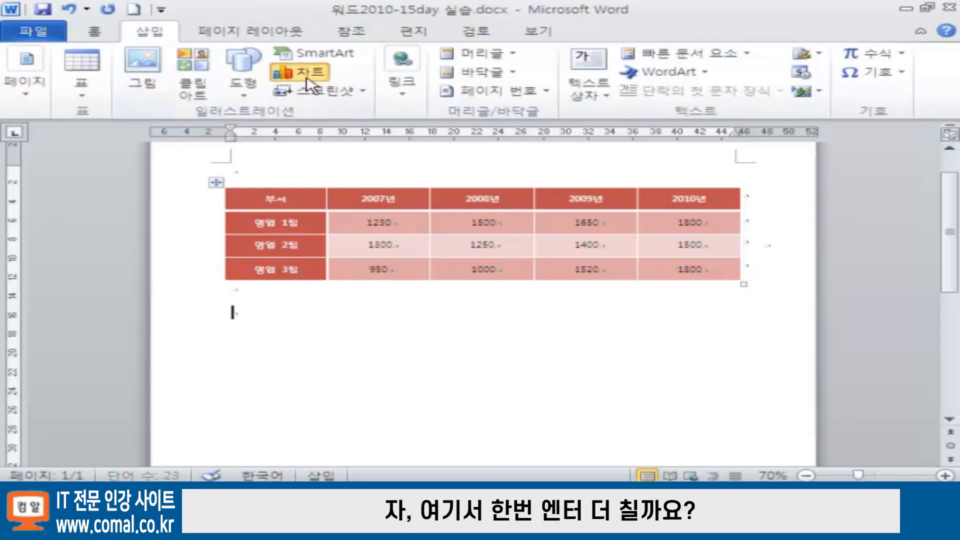
left_click(300, 73)
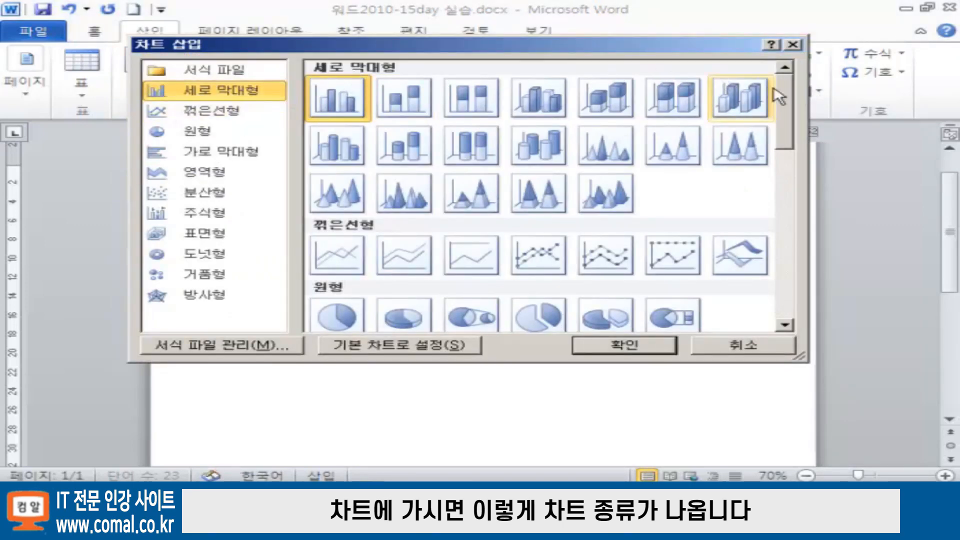
left_click(236, 114)
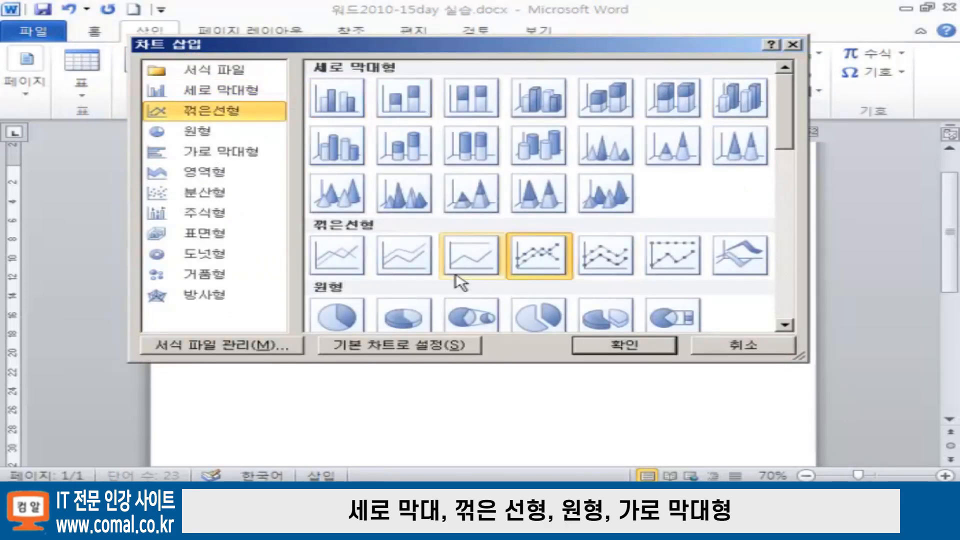
left_click(212, 133)
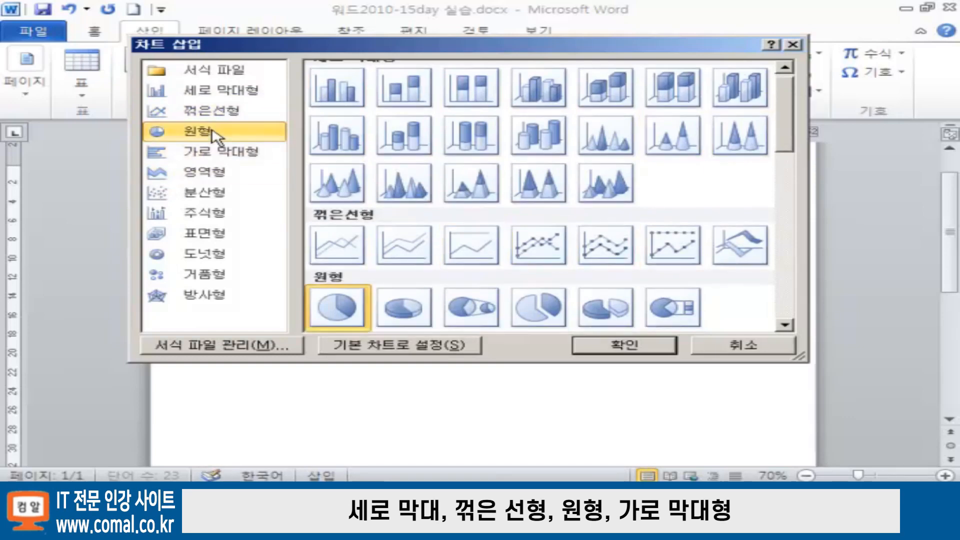
left_click(210, 152)
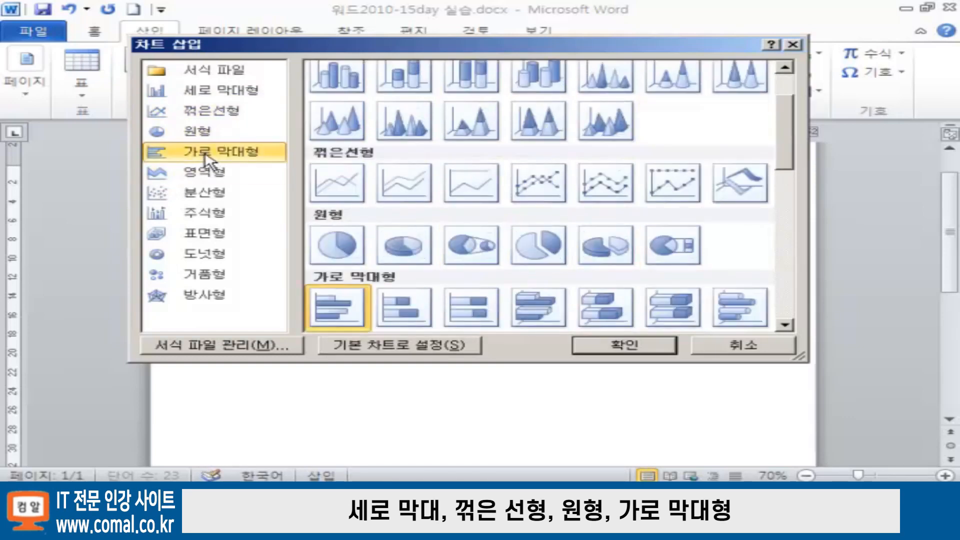
left_click(208, 172)
left_click(222, 194)
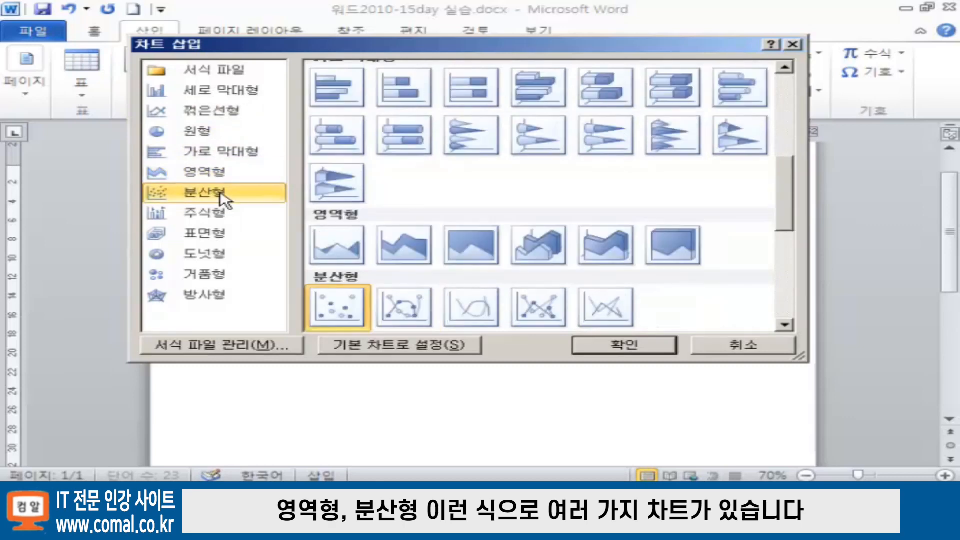
left_click(219, 213)
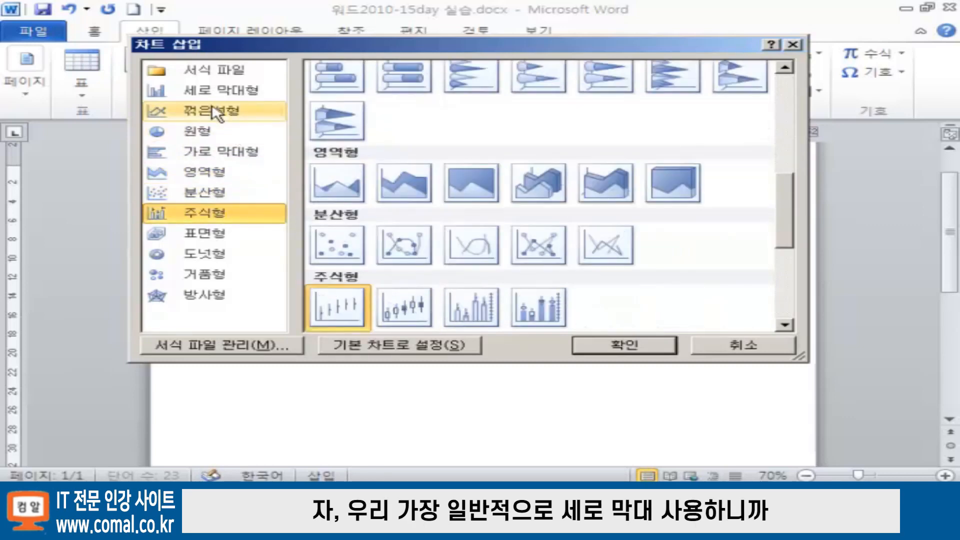
left_click(231, 92)
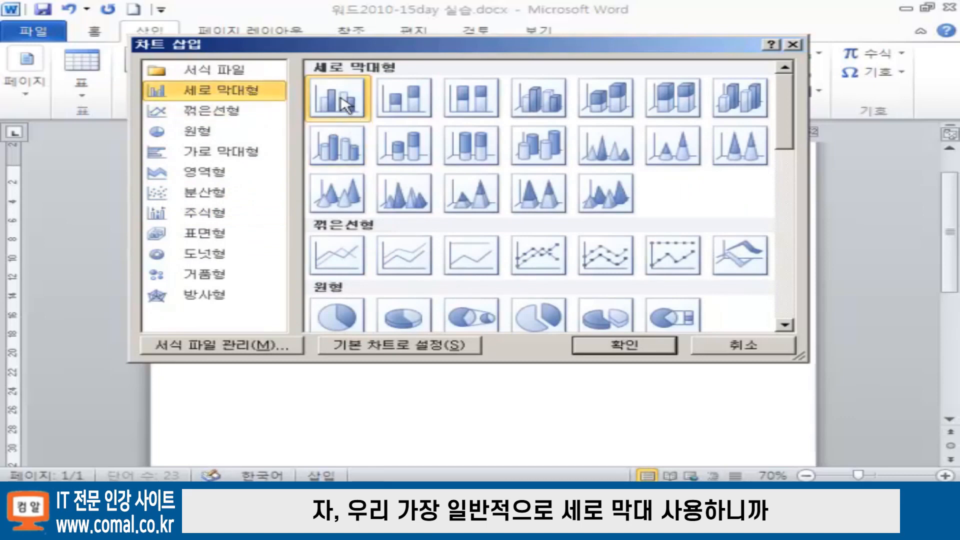
left_click(624, 346)
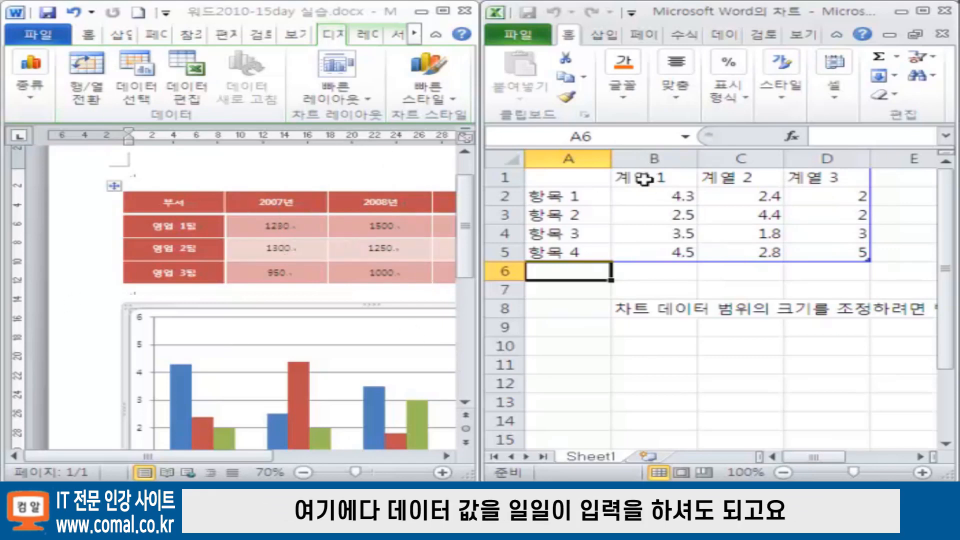
Copy the whole sales table from the document and paste it into the chart's Excel data sheet starting at cell A1
left_click(175, 203)
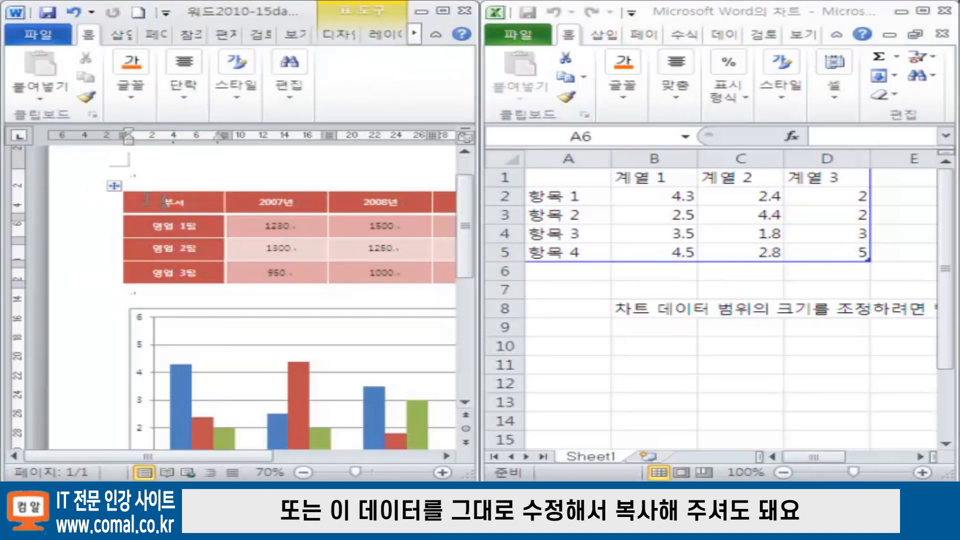
left_click_drag(175, 203, 411, 288)
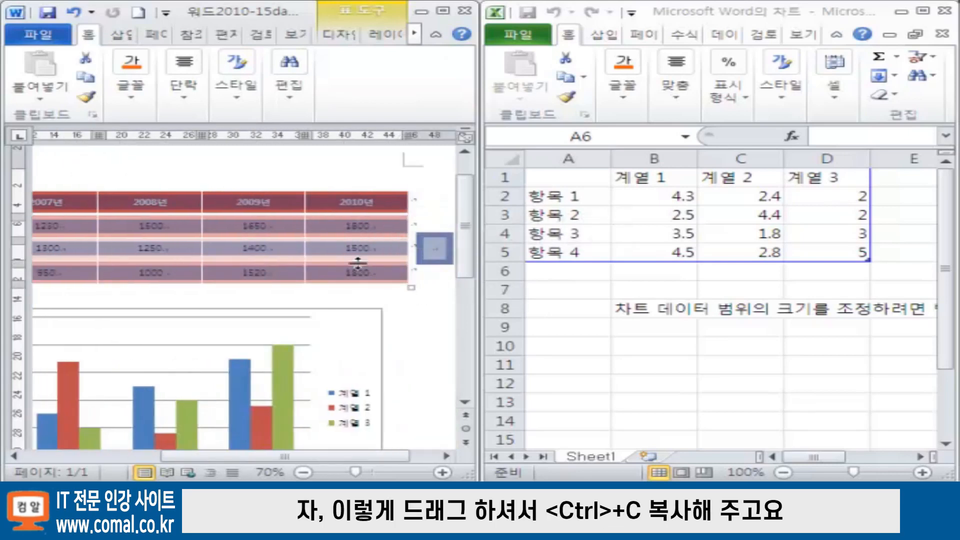
key("ctrl+c")
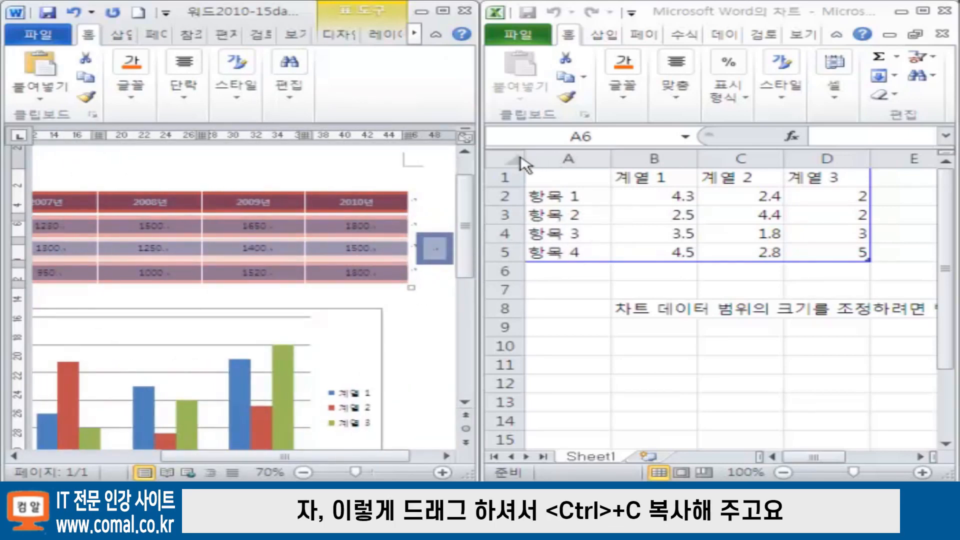
left_click(512, 161)
left_click(513, 161)
left_click(543, 174)
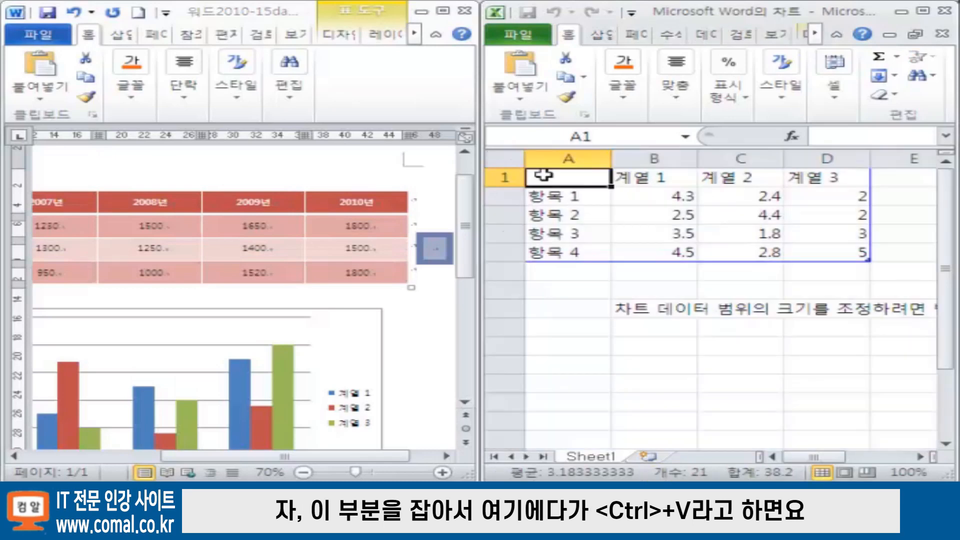
key("ctrl+v")
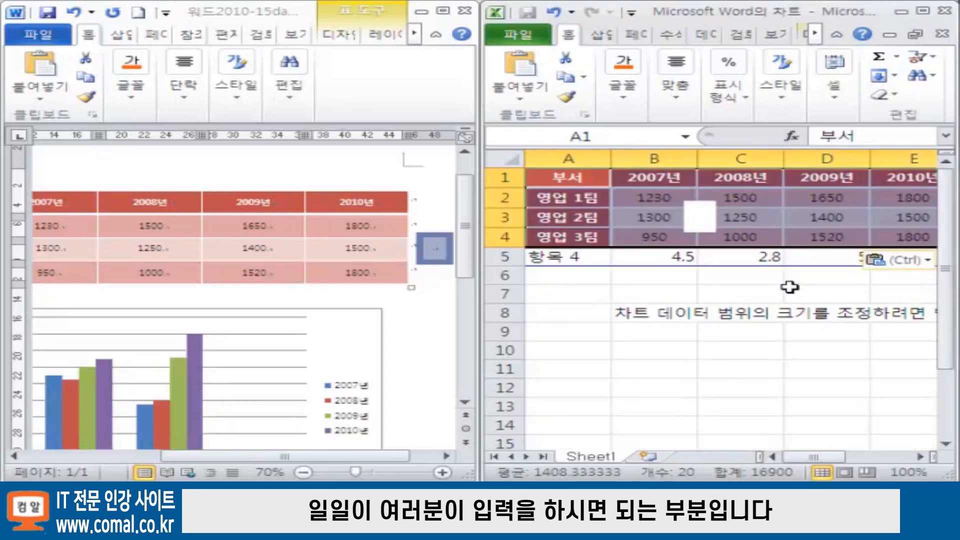
Switch the pasted data to match the destination formatting and widen the Excel window to show all year columns
left_click(926, 261)
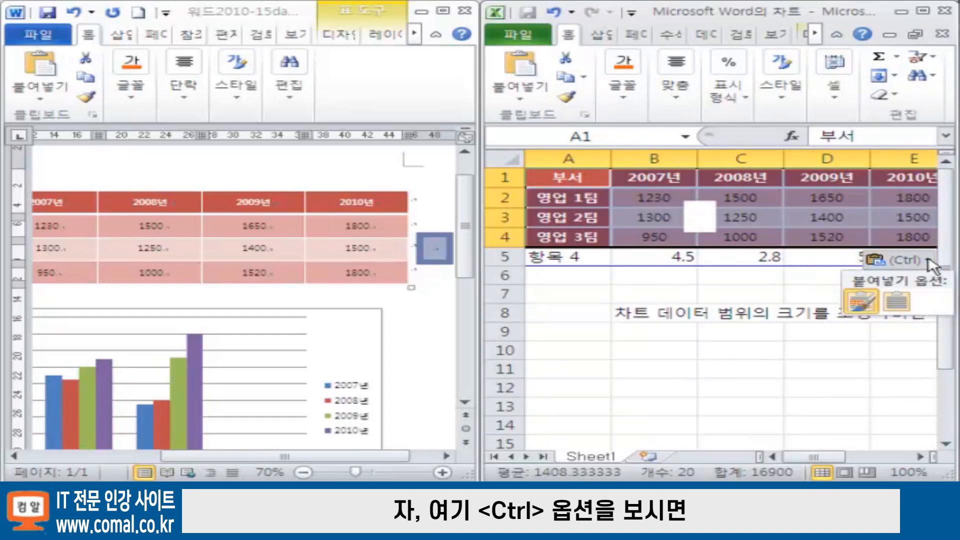
left_click(896, 302)
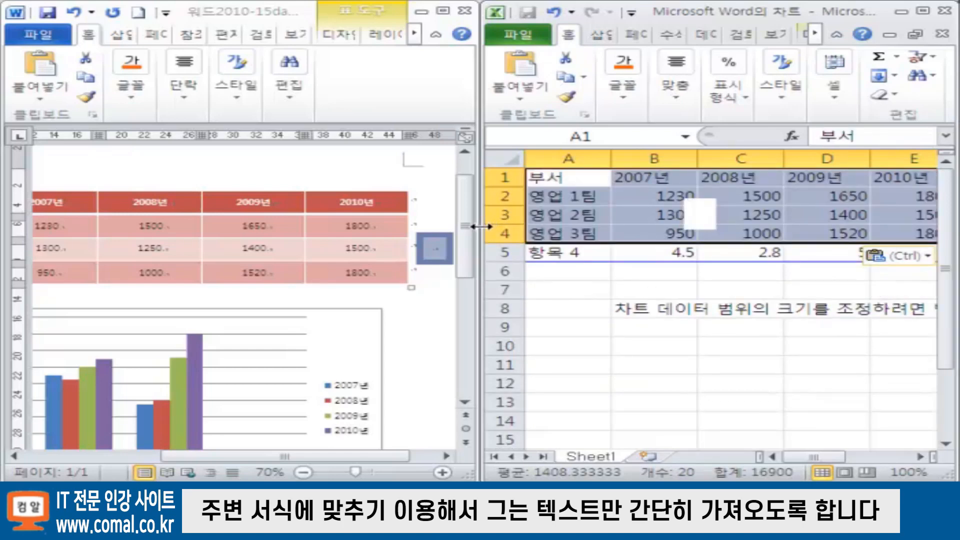
left_click_drag(472, 227, 303, 246)
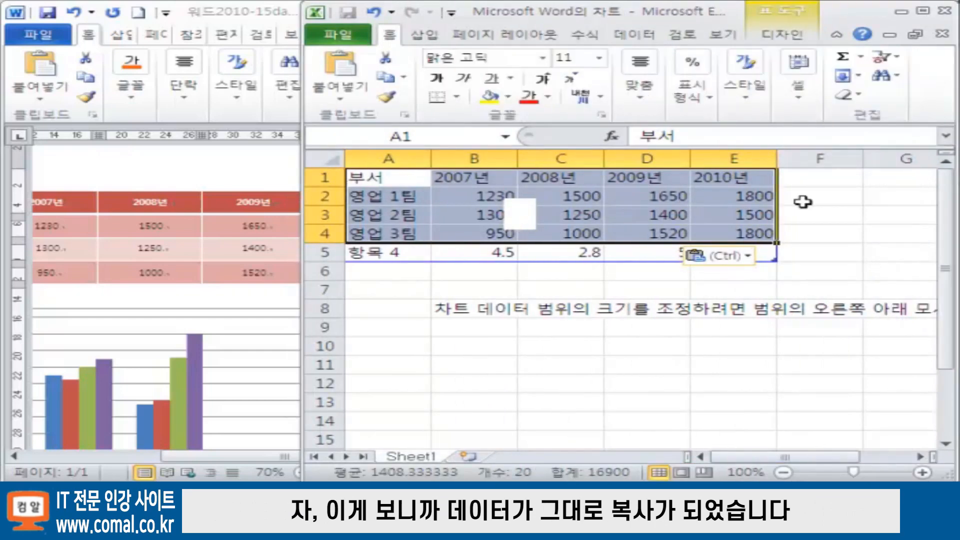
Clear the 부서 heading from cell A1 of the chart data
left_click(845, 200)
left_click(390, 177)
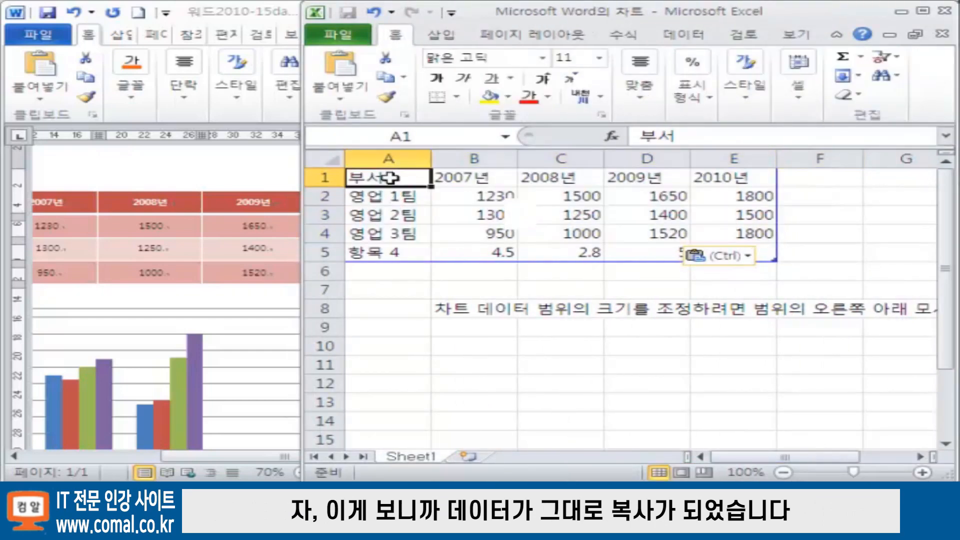
key("Delete")
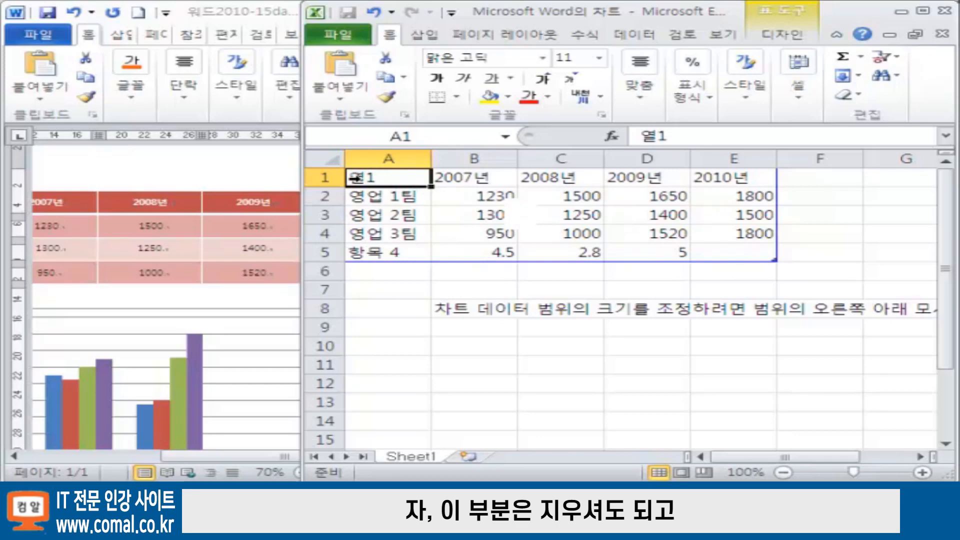
Check the leftover 항목 4 category in the chart and clear its data from cells A5:E5
left_click(395, 251)
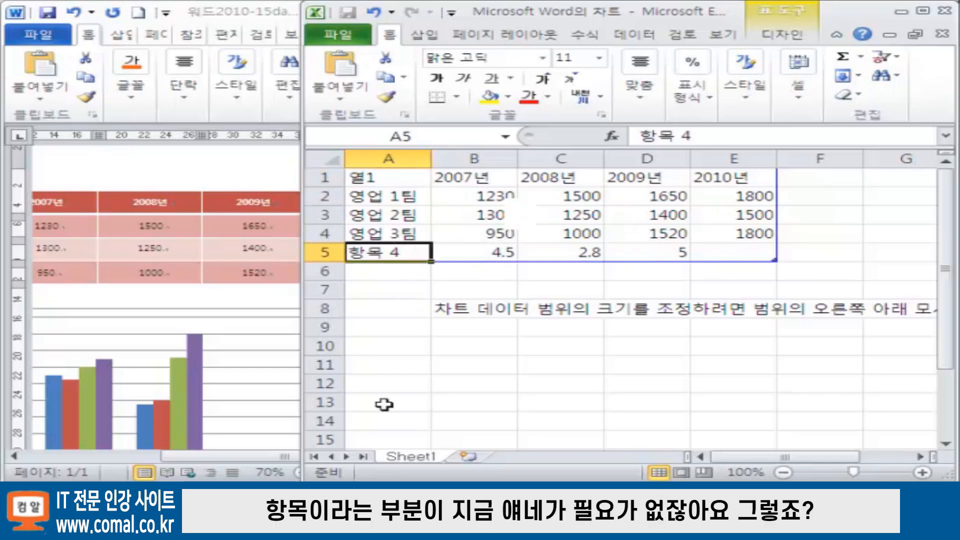
left_click(225, 463)
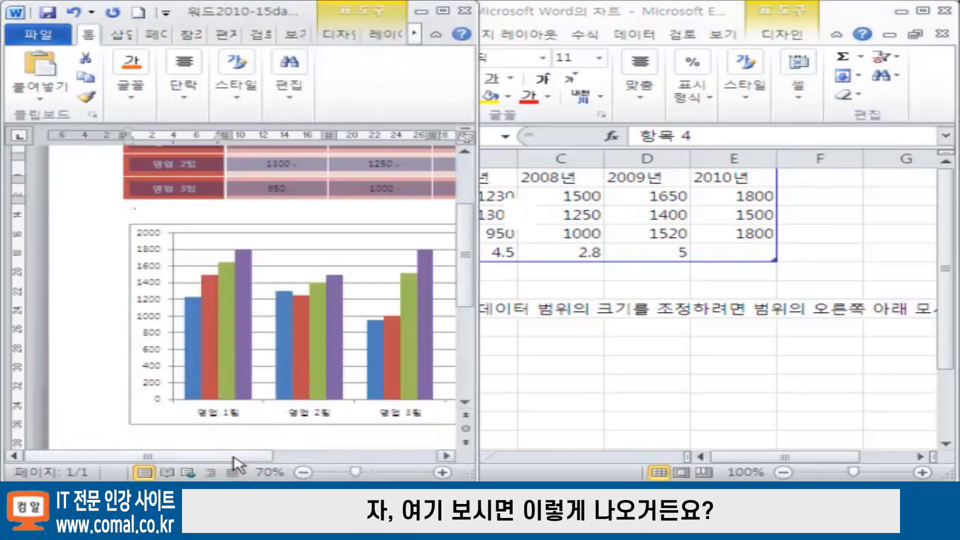
left_click_drag(235, 461, 375, 462)
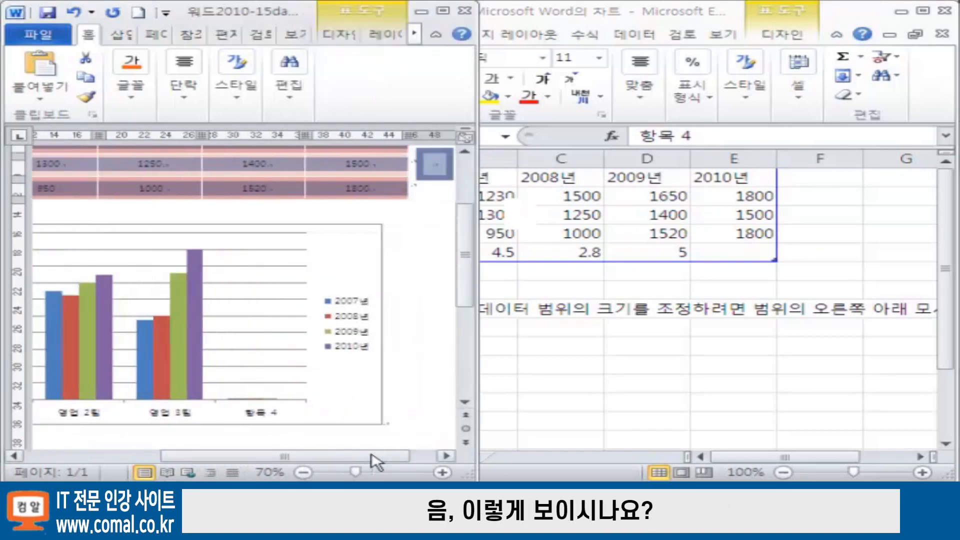
left_click(600, 350)
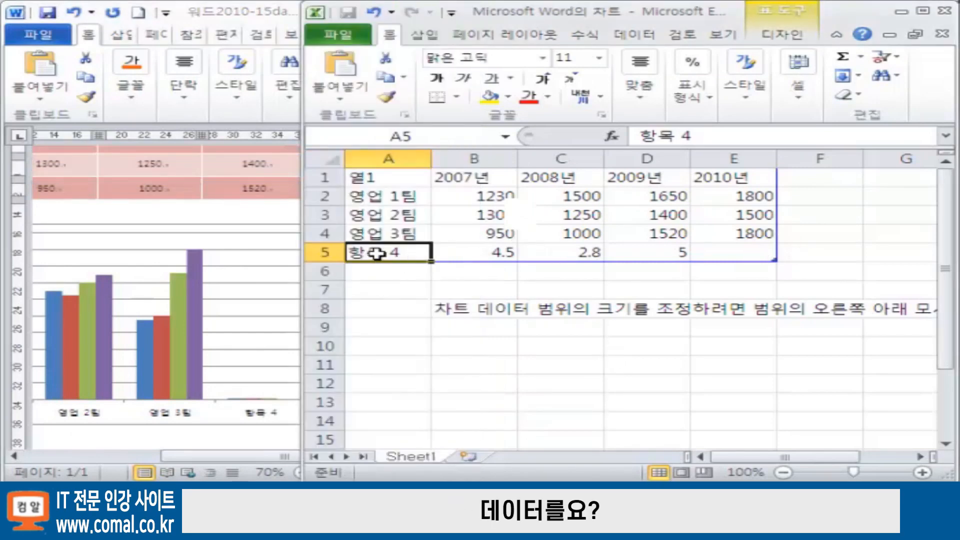
left_click_drag(376, 254, 708, 251)
key("Delete")
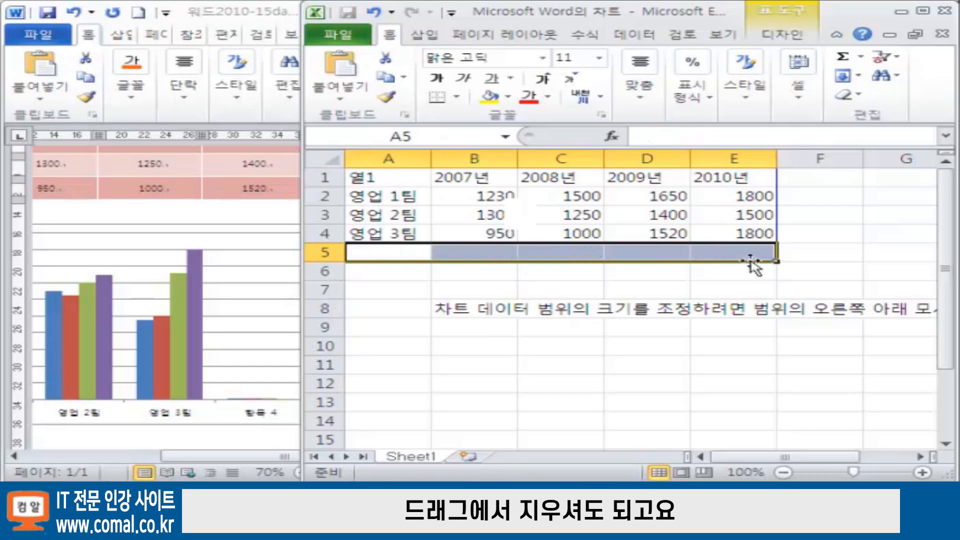
Shrink the chart data range to A1:E4 so that the empty row 5 is left out of the chart
left_click(826, 269)
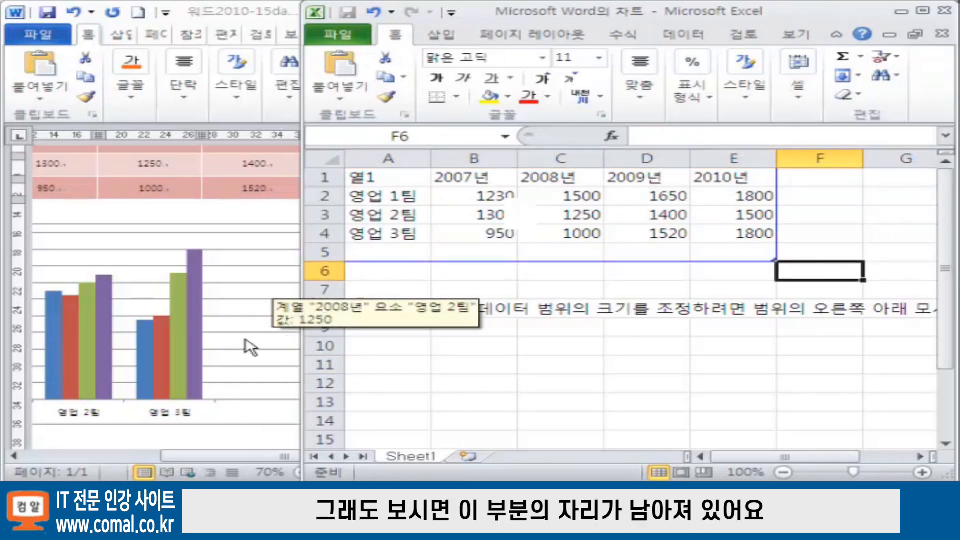
left_click(240, 19)
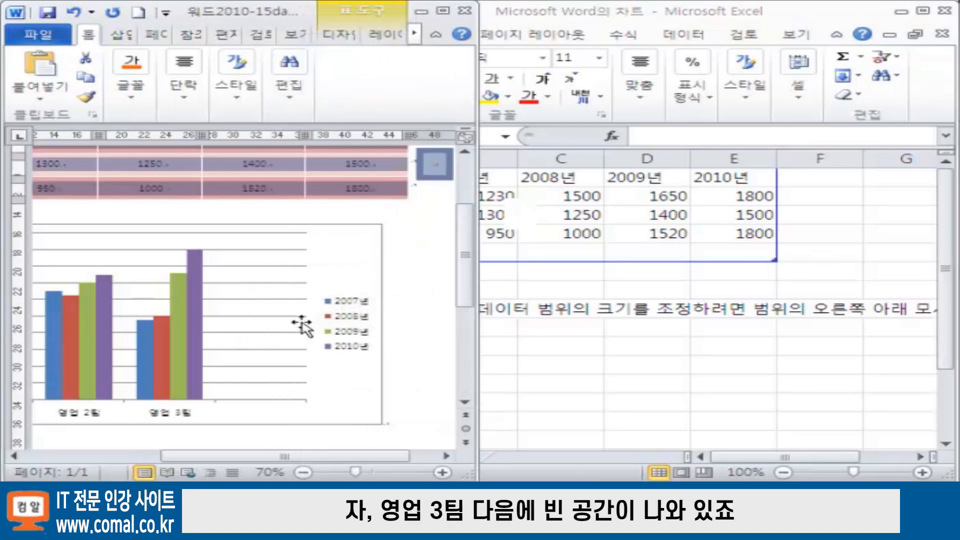
left_click(576, 281)
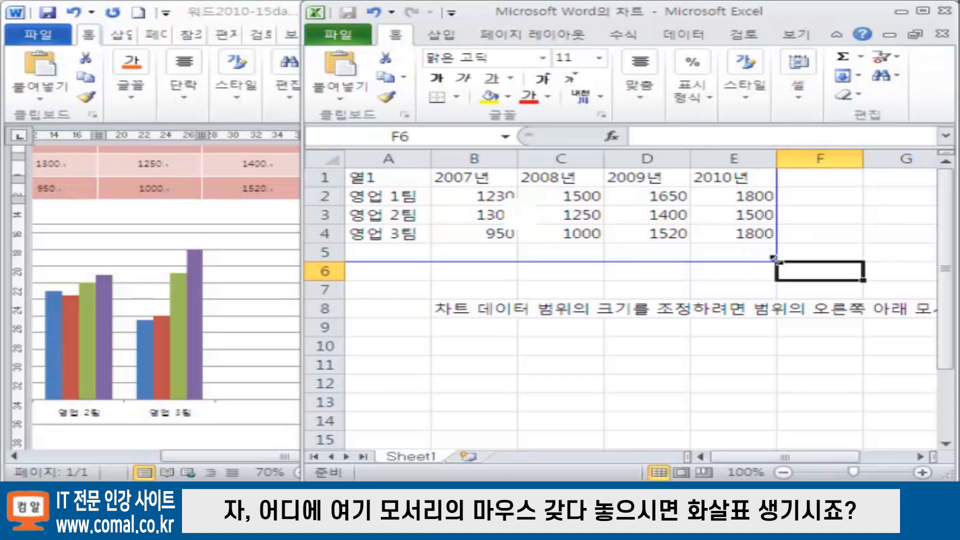
left_click_drag(774, 259, 773, 243)
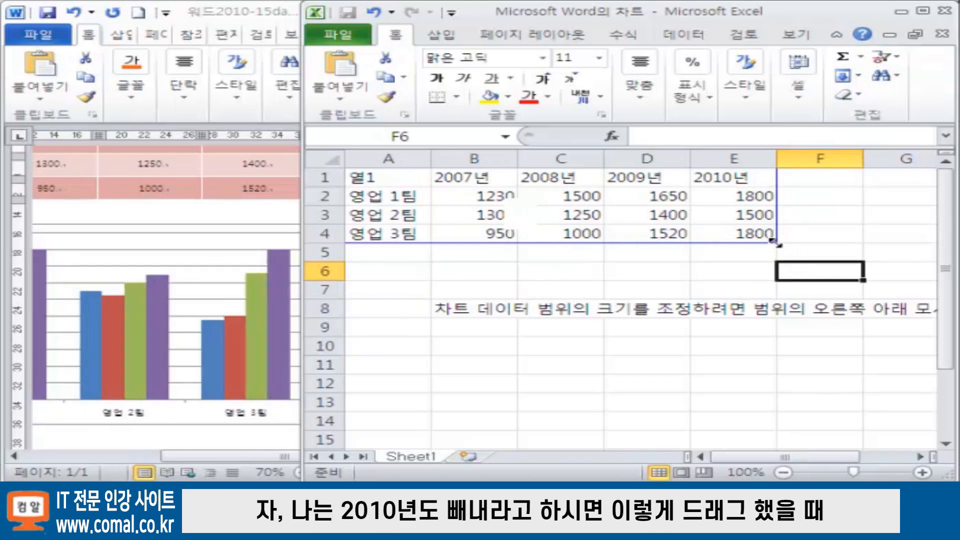
Narrow the chart data range to A1:D4, excluding the 2010년 column, and remove the blank text box covering the 2007년 values
left_click_drag(754, 245, 691, 242)
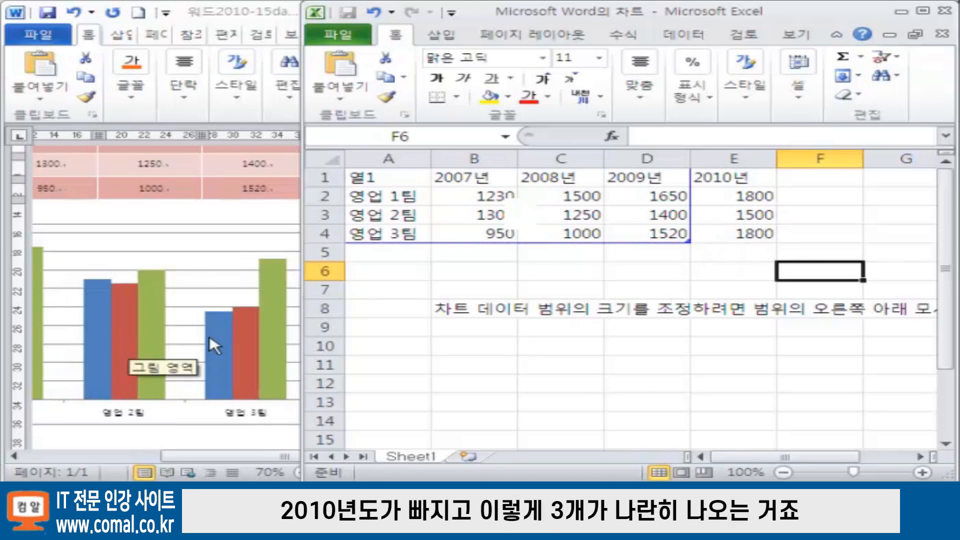
left_click(528, 205)
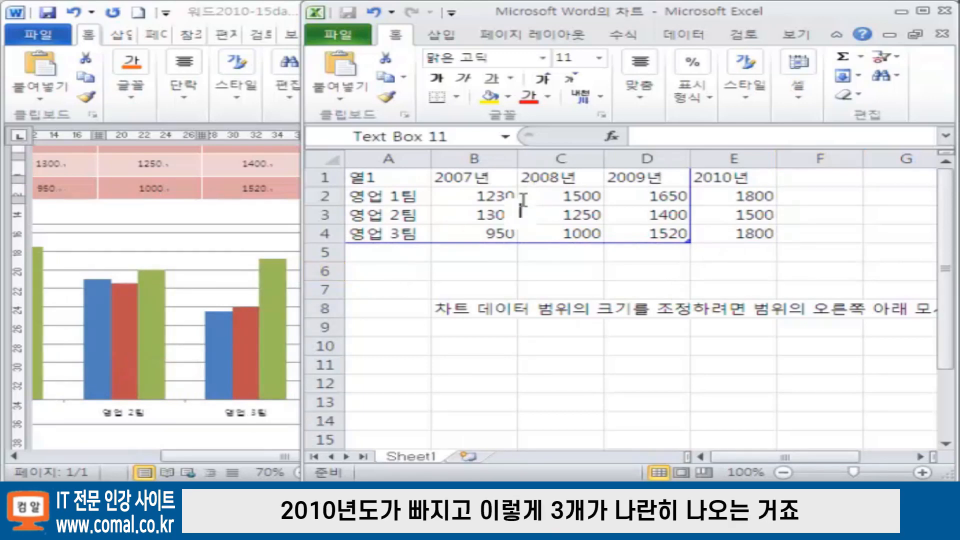
key("Escape")
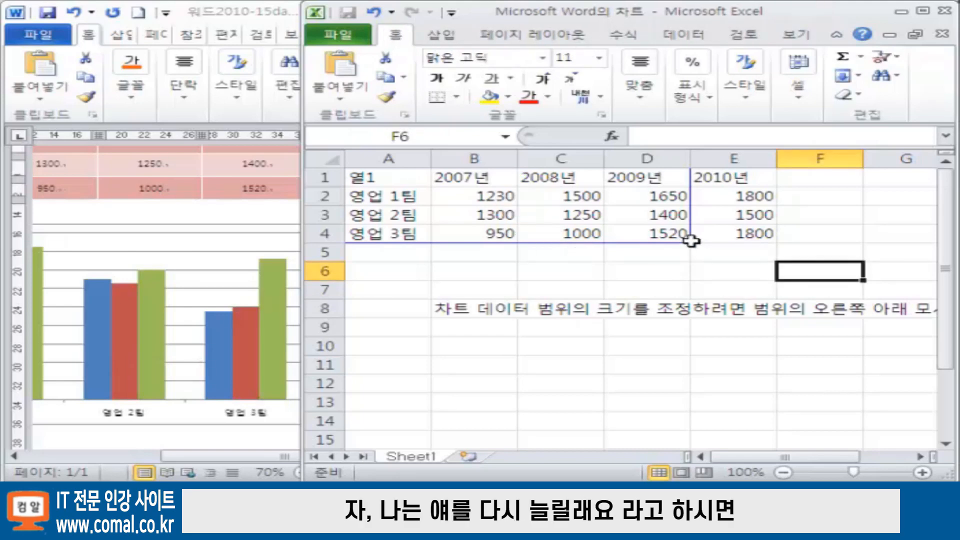
Extend the chart data range to A1:E4 to include the 2010년 column
left_click_drag(716, 239, 760, 240)
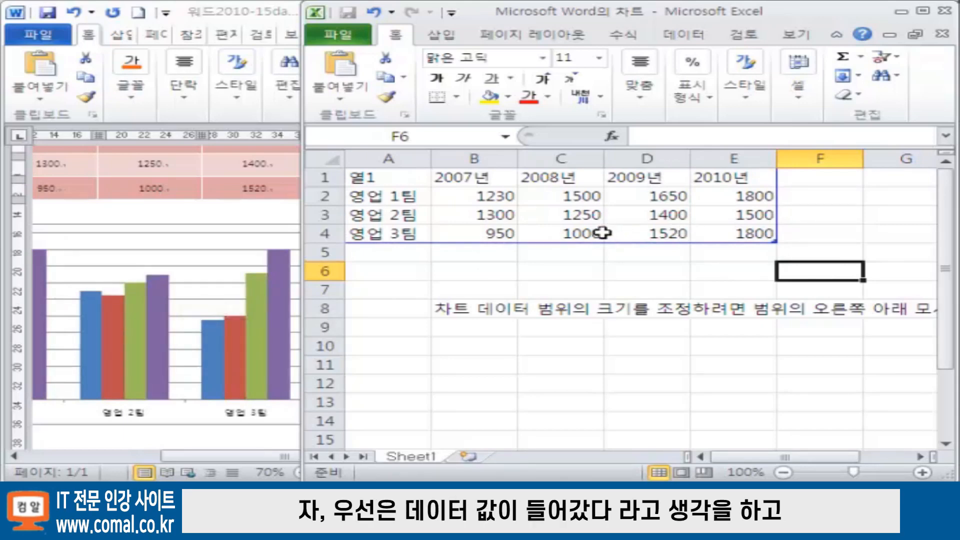
Close the chart's Excel data sheet and deselect the table in the Word document
left_click(944, 11)
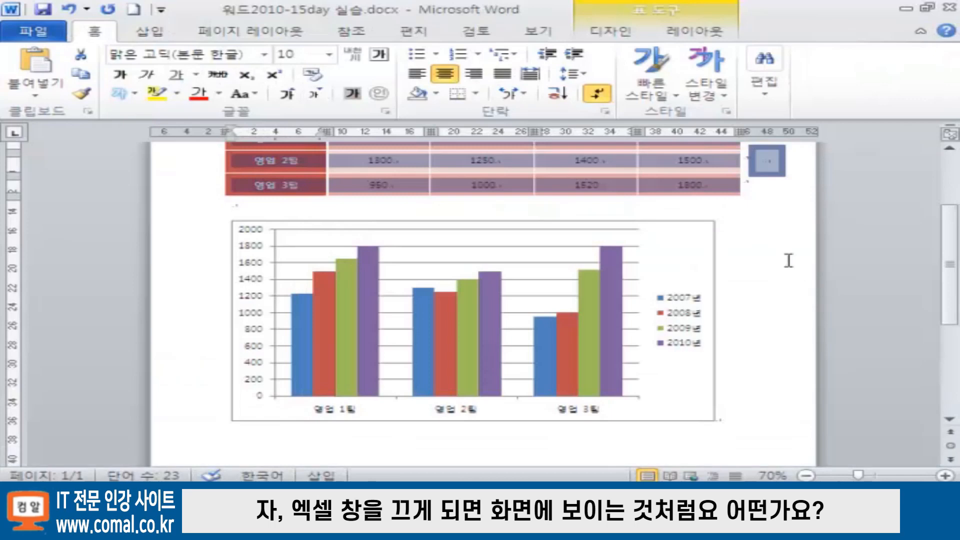
left_click(780, 196)
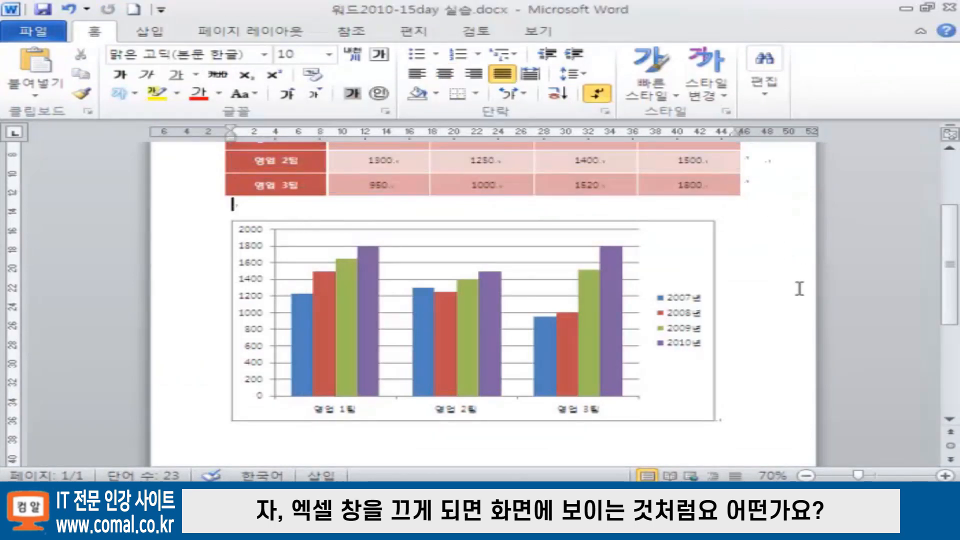
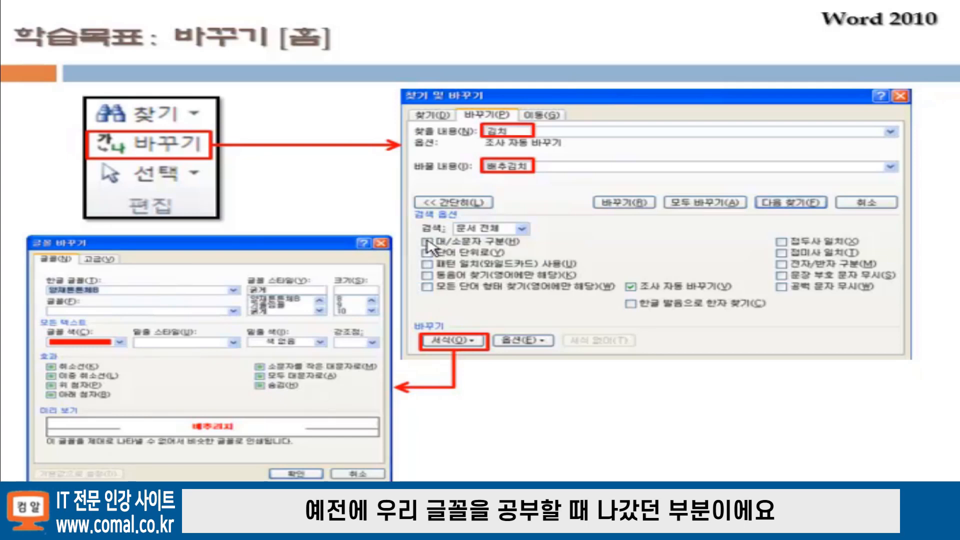
left_click(503, 264)
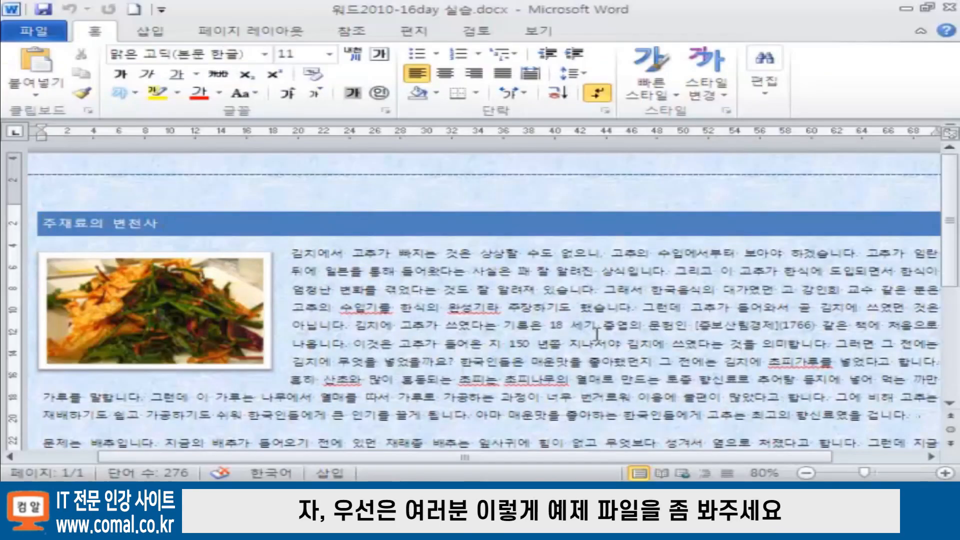
scroll(524, 289, "down", 1)
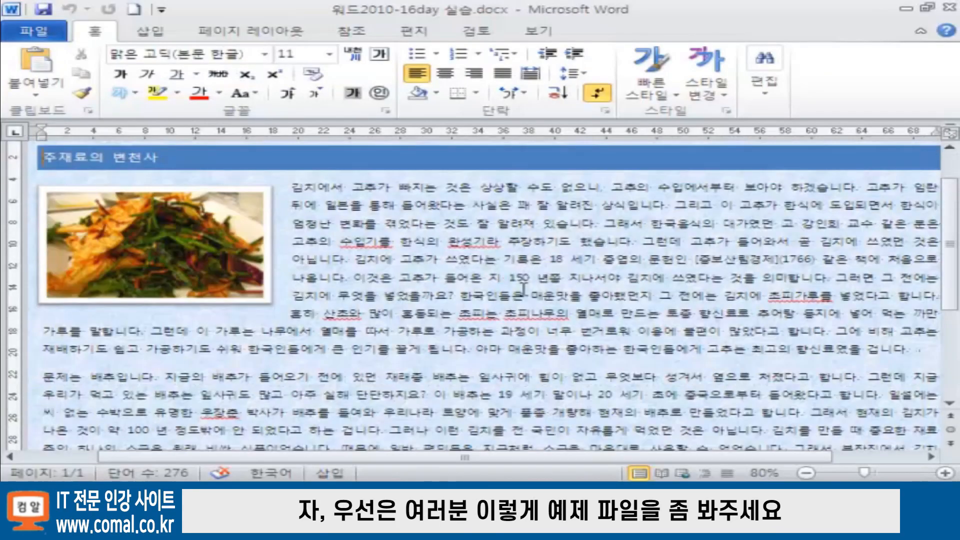
scroll(477, 288, "down", 1)
scroll(531, 295, "up", 2)
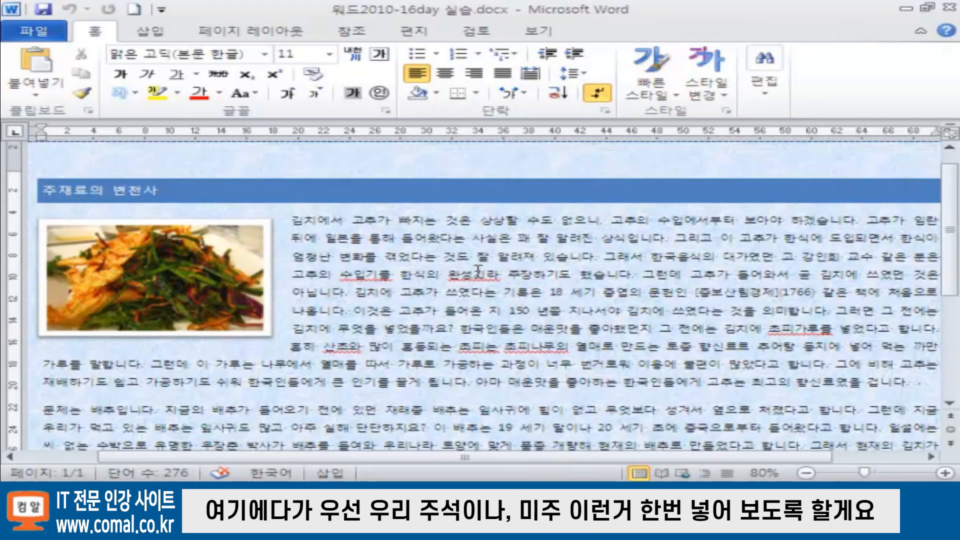
scroll(483, 269, "up", 1)
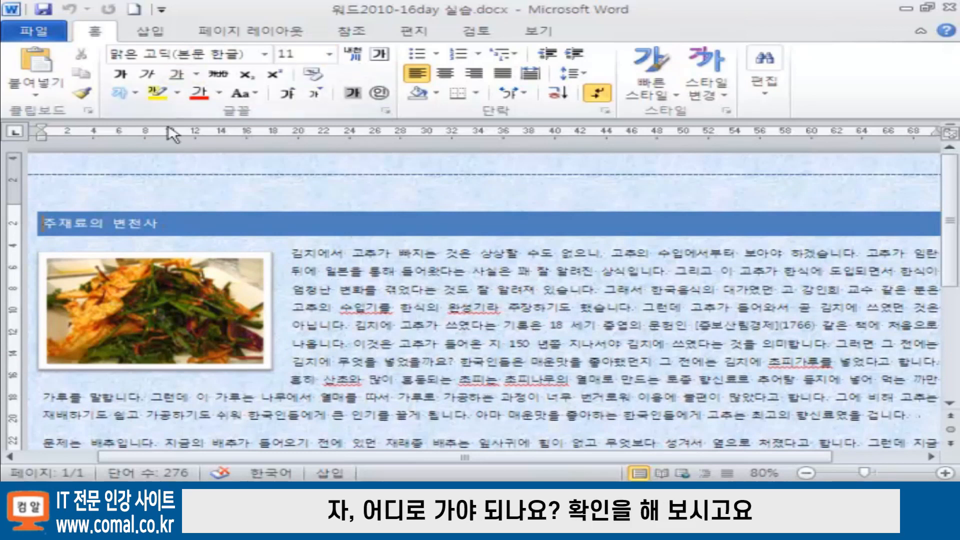
Insert a footnote directly before [증보산림경제](1766) in the first paragraph
left_click(361, 35)
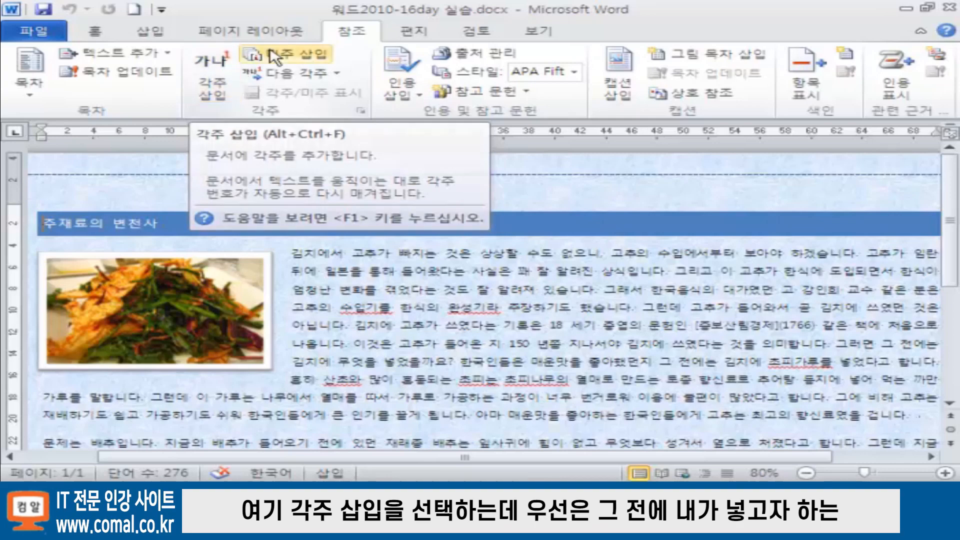
scroll(577, 345, "down", 1)
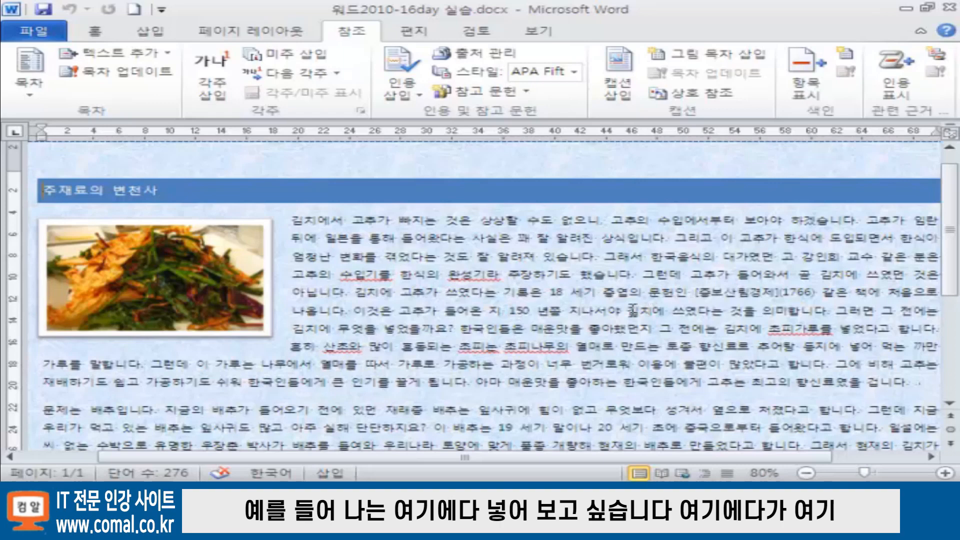
scroll(630, 307, "up", 1)
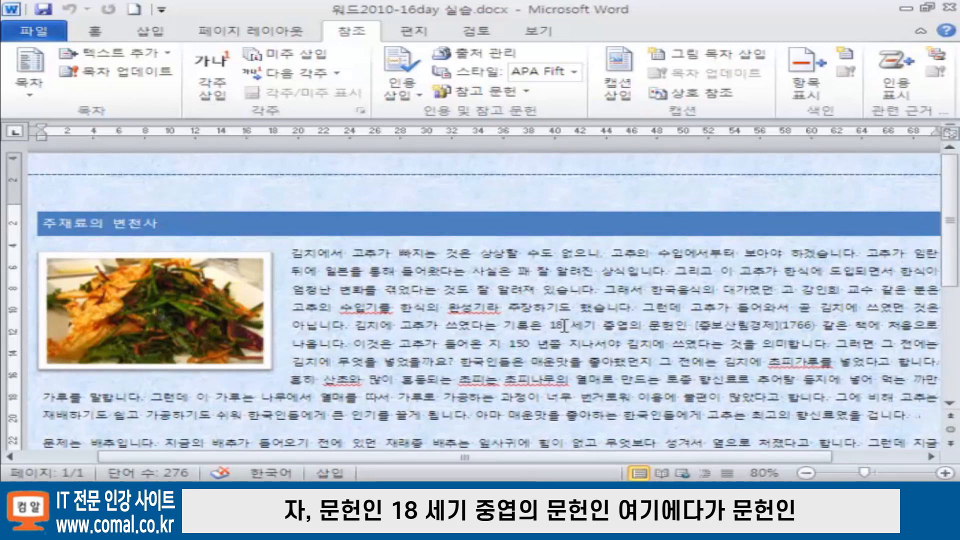
left_click(696, 326)
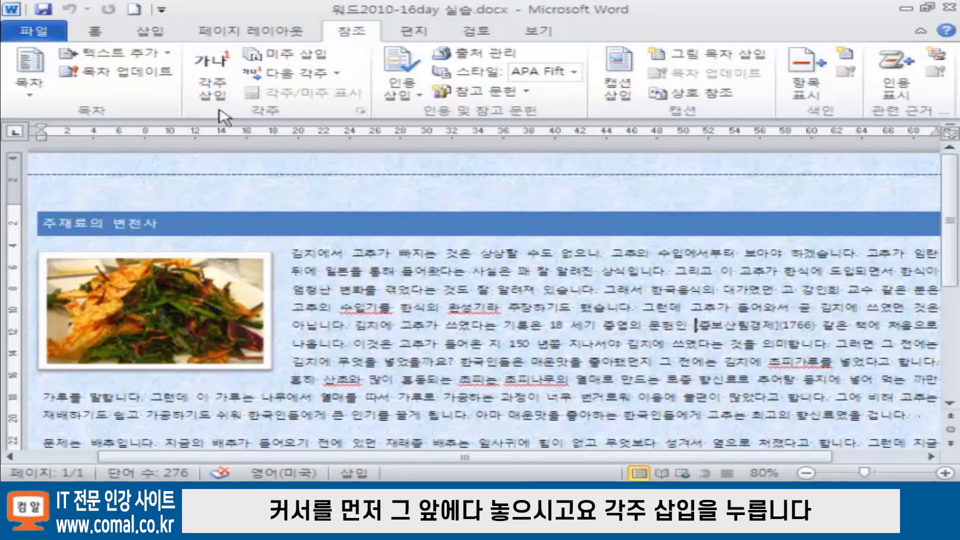
left_click(212, 88)
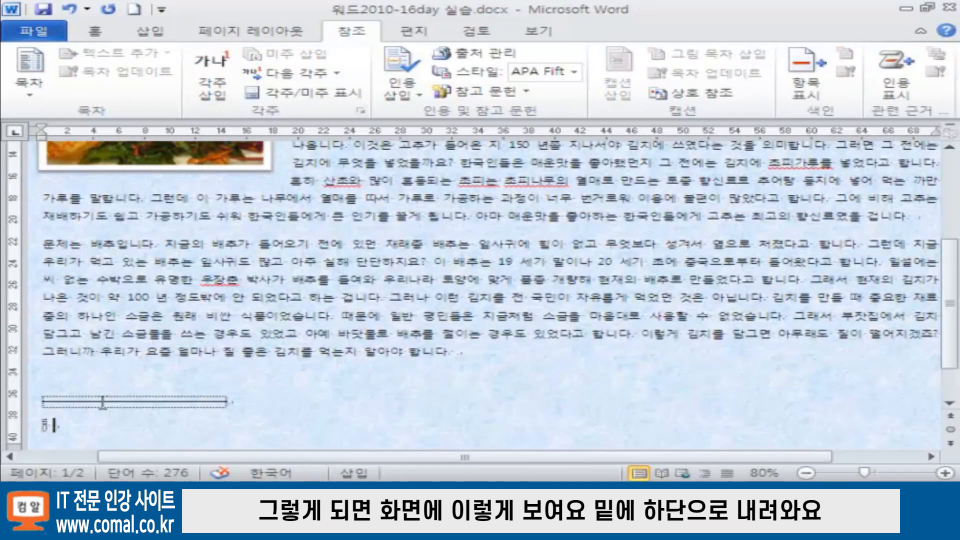
Enter 증산림경제(1766 년) as the footnote text and return to the body text
scroll(815, 289, "up", 1)
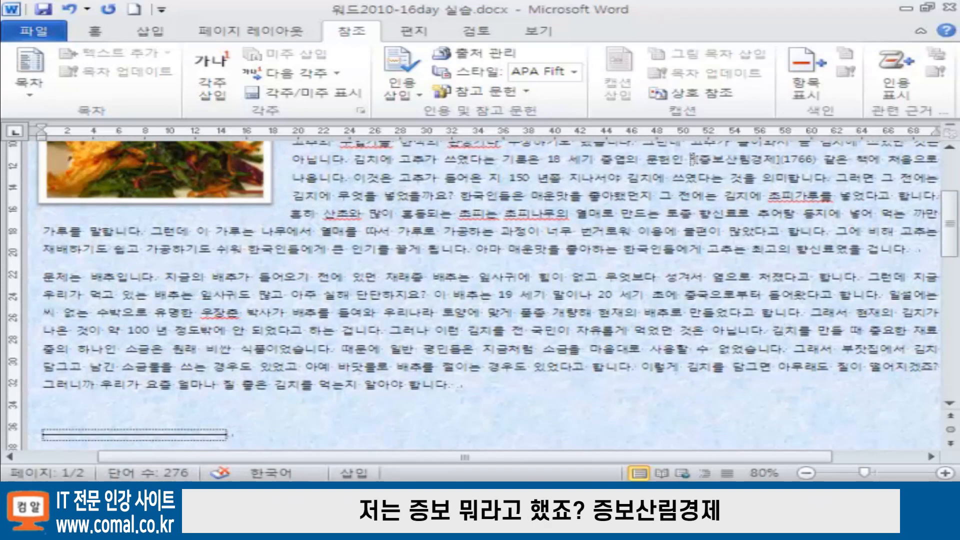
type("증보")
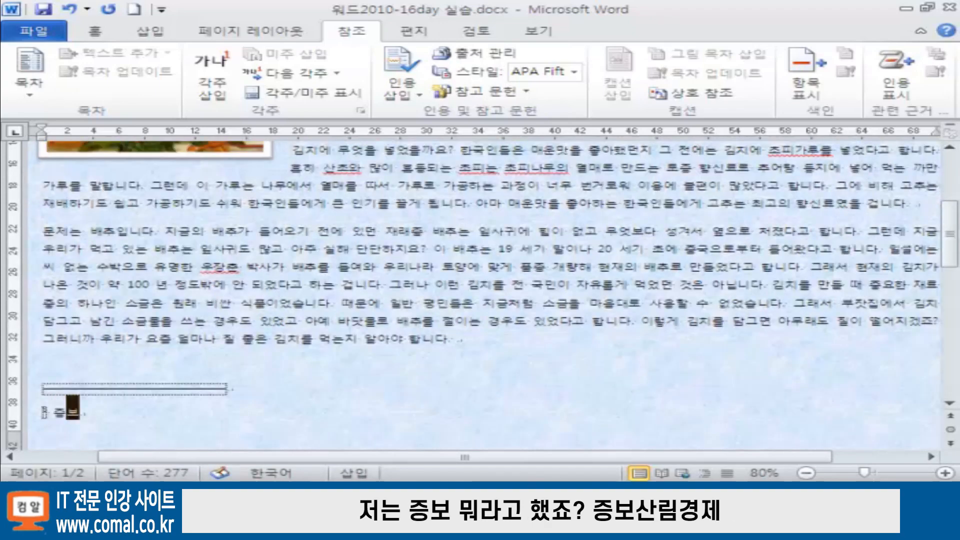
scroll(765, 272, "up", 1)
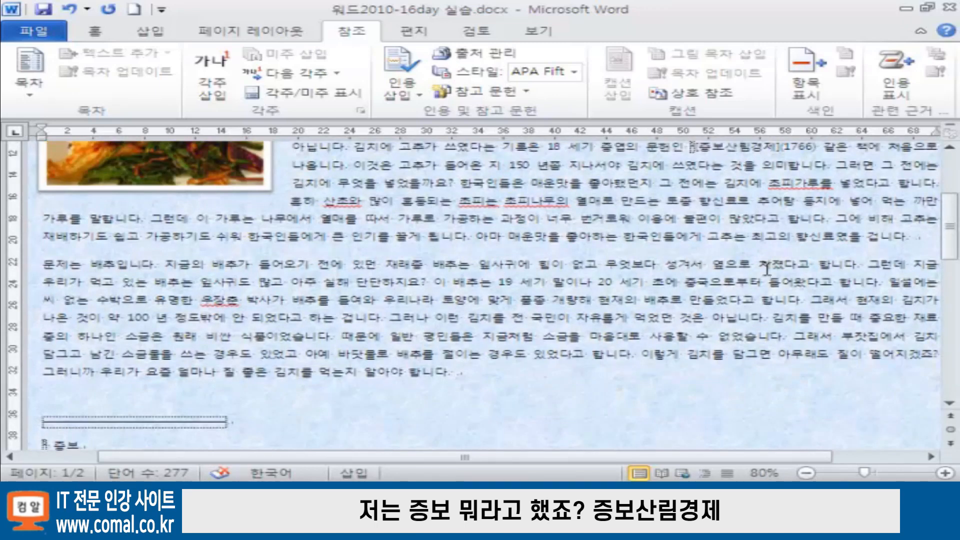
type("시")
key("Hangul")
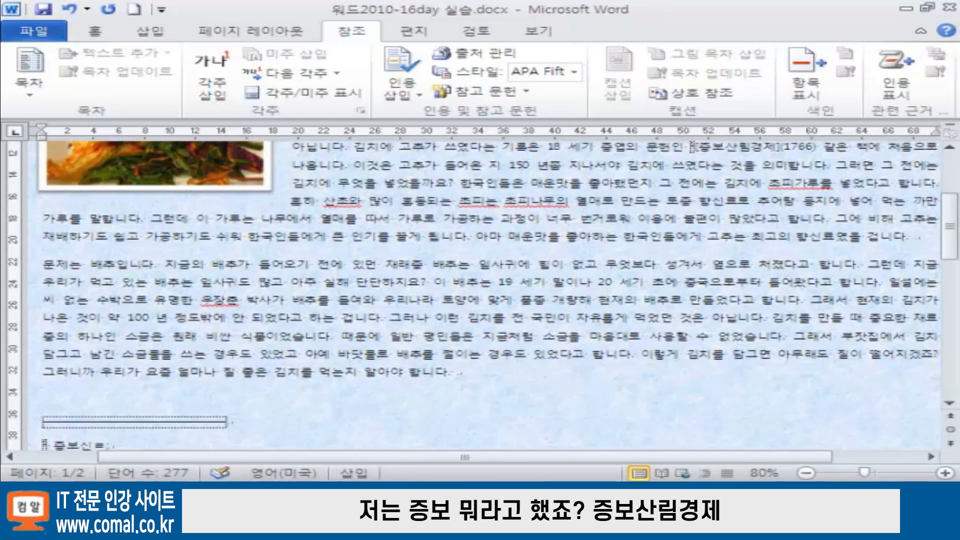
type("산")
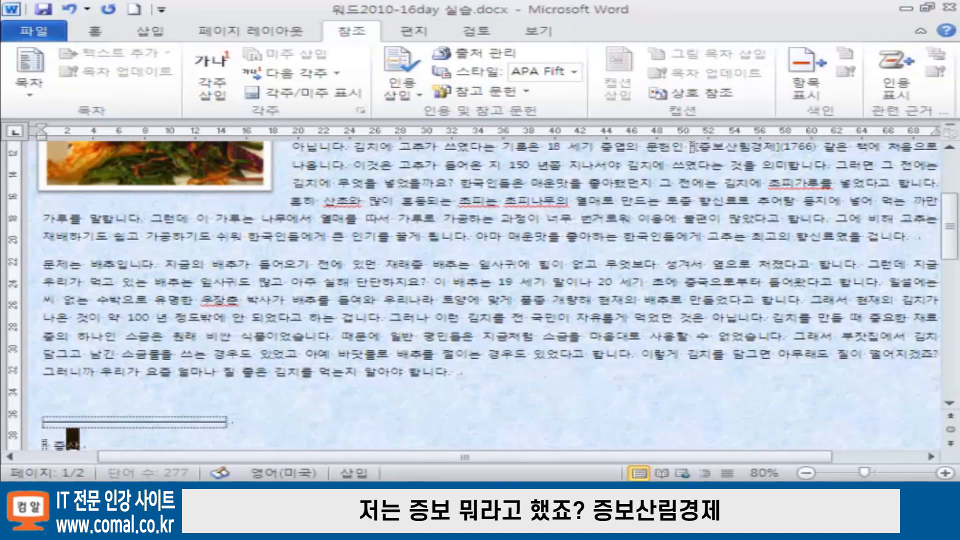
type("림경제")
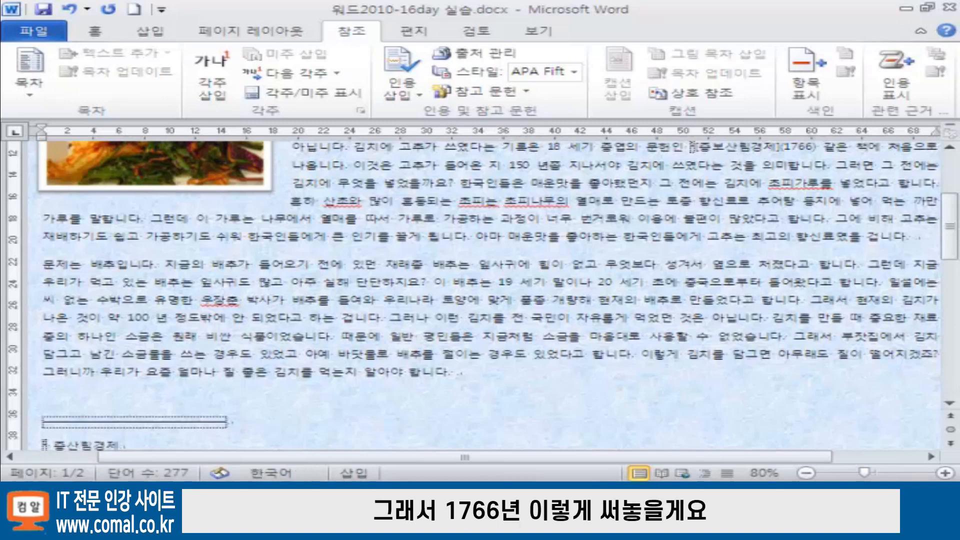
type("(17")
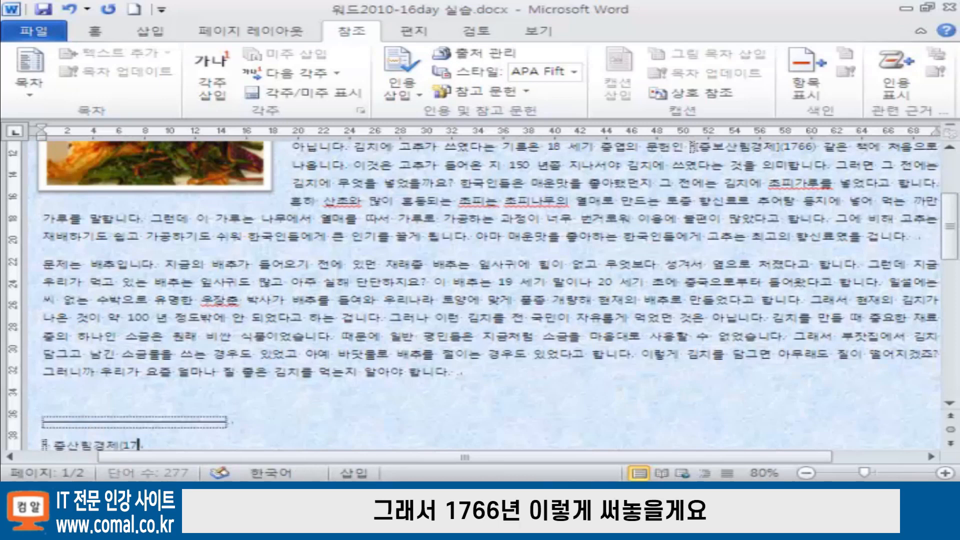
type("66 년)")
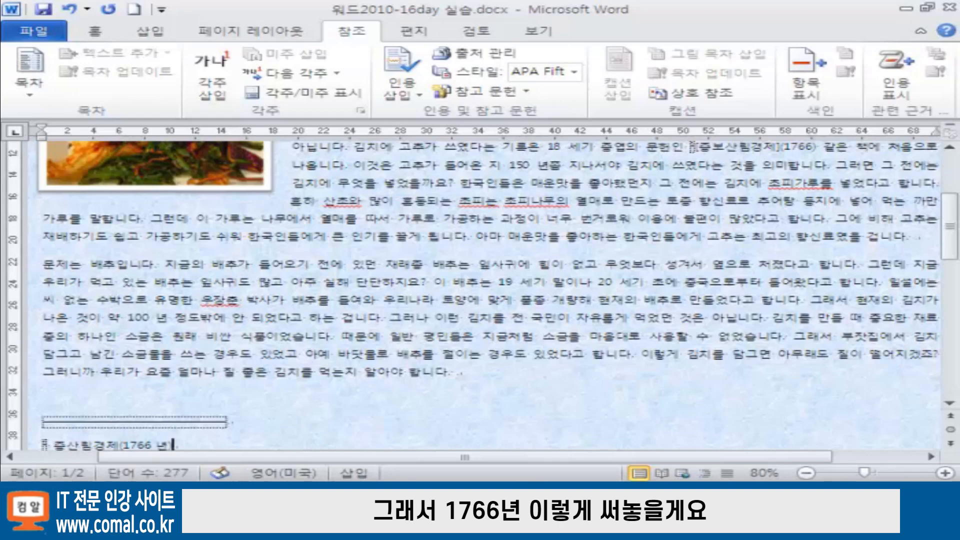
left_click(330, 359)
Examine the footnote below the text and its reference mark before [증보산림경제] at 110% zoom
scroll(275, 380, "down", 1)
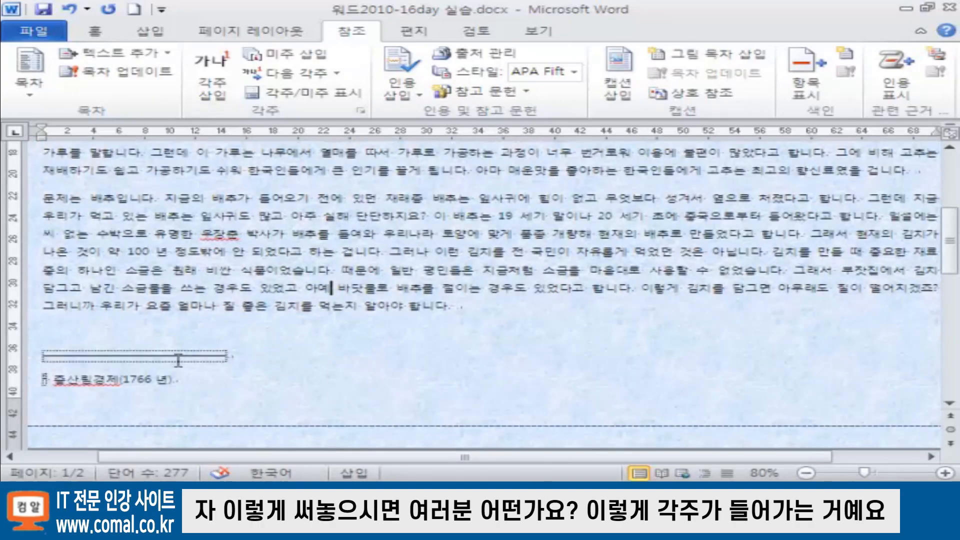
scroll(476, 238, "up", 3)
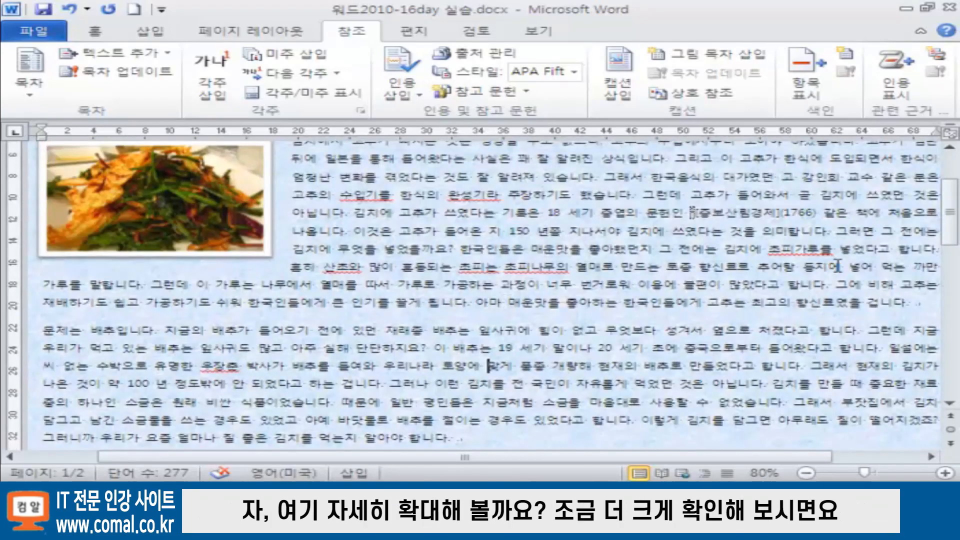
left_click(945, 473)
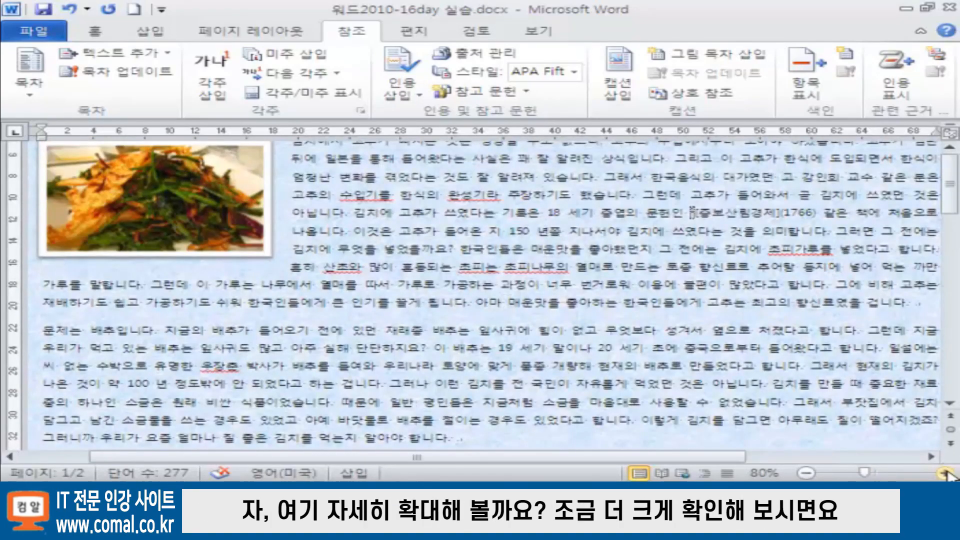
left_click(946, 473)
left_click(946, 473)
left_click(946, 473)
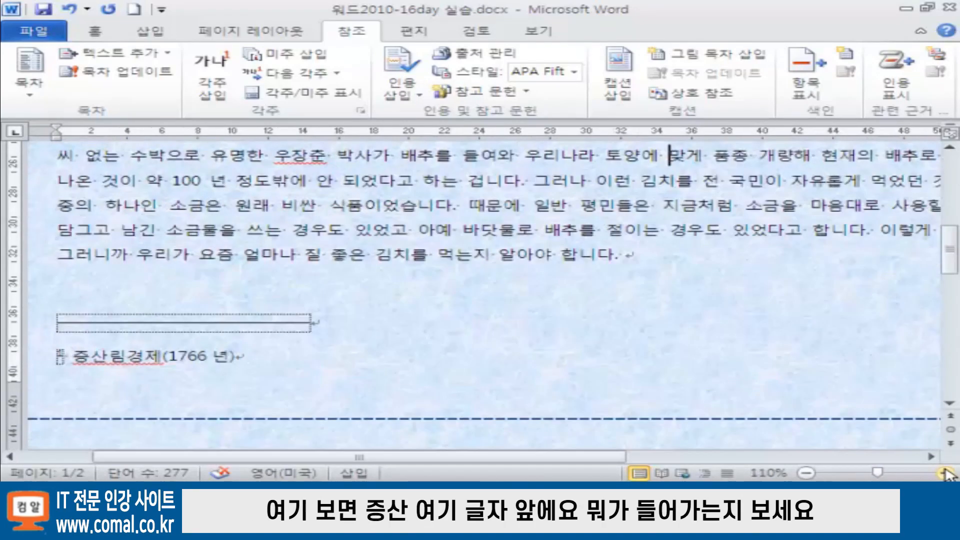
scroll(780, 250, "up", 10)
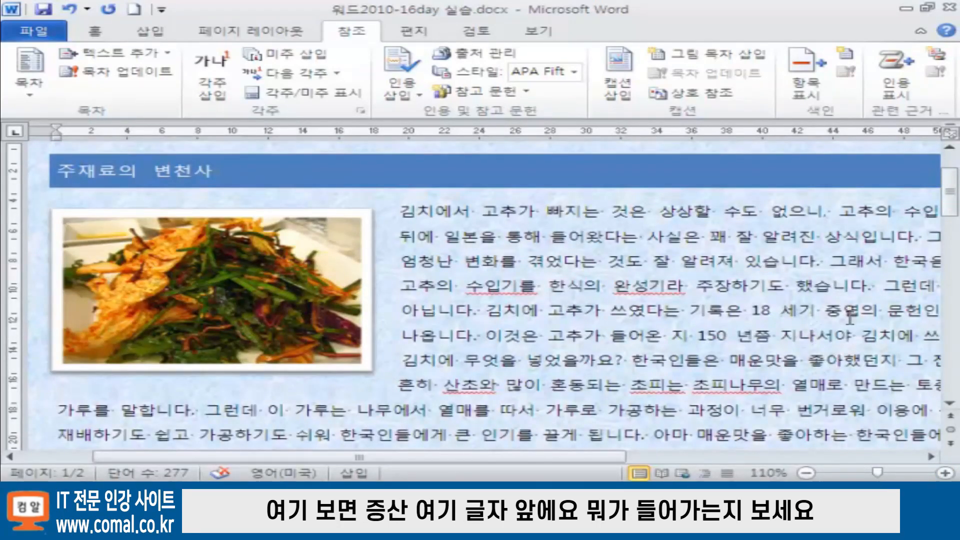
left_click_drag(574, 456, 744, 457)
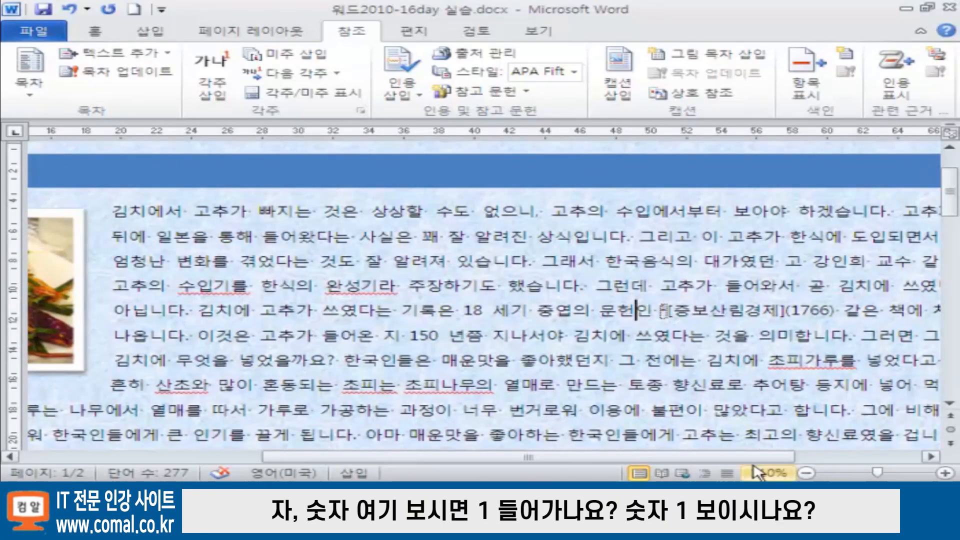
left_click_drag(730, 457, 588, 454)
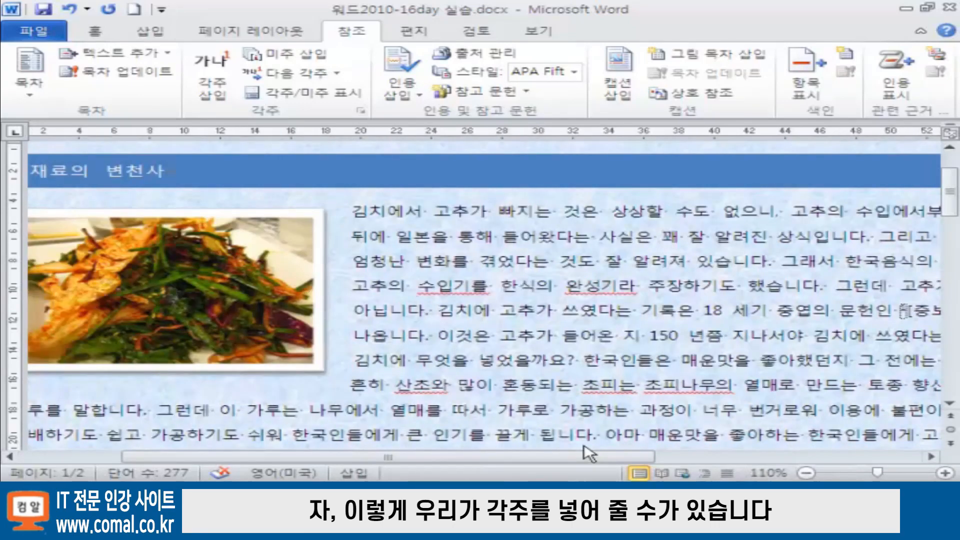
Open the footnote and endnote settings, select endnotes and set their location to 구역의 끝
scroll(492, 402, "down", 1)
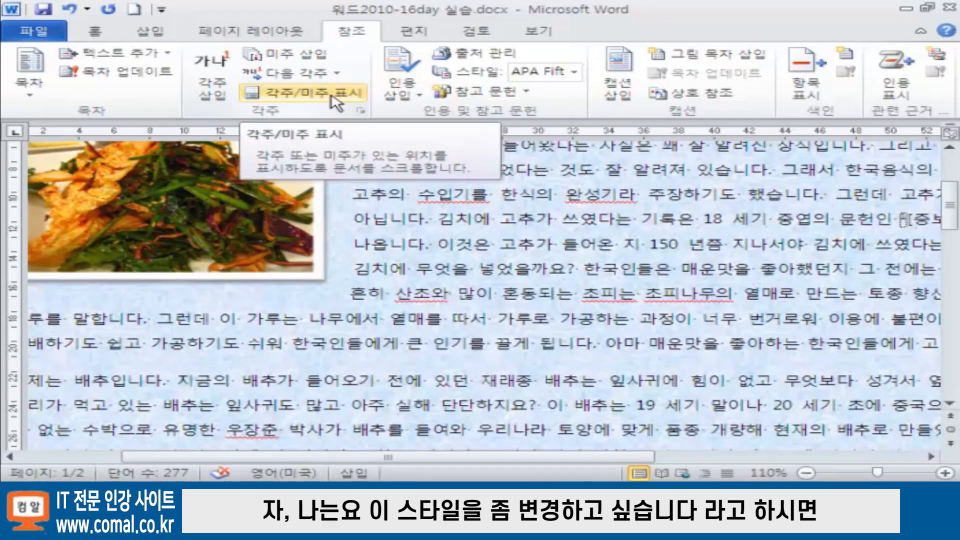
left_click(361, 113)
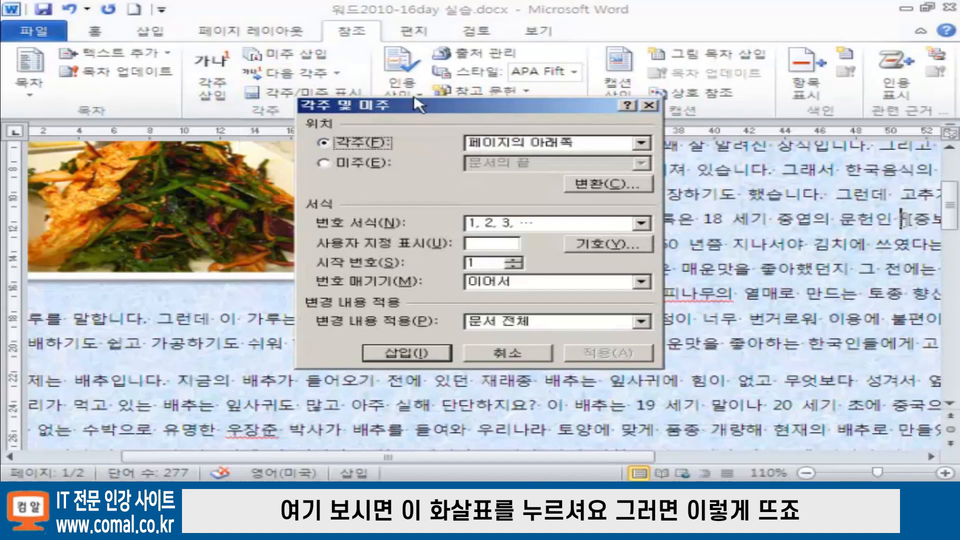
left_click_drag(419, 107, 416, 79)
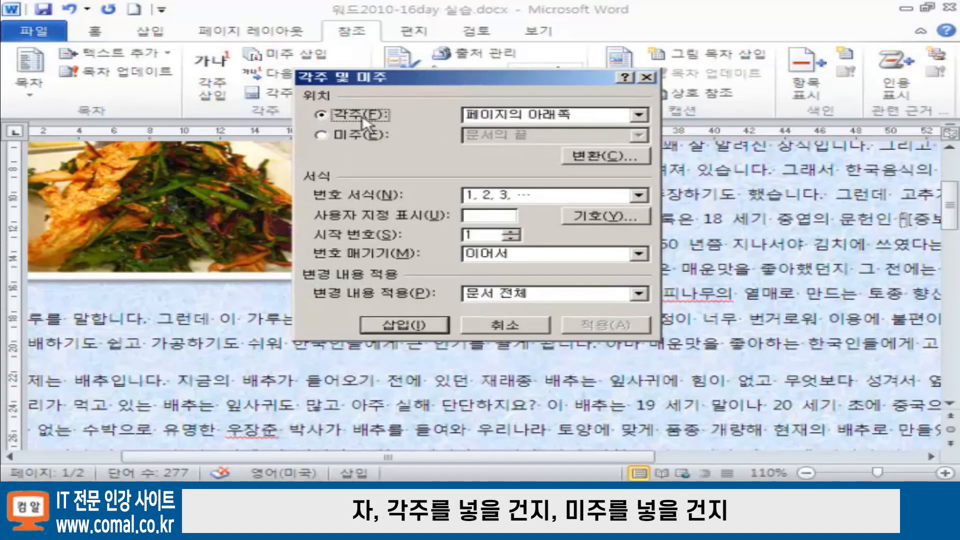
left_click(326, 135)
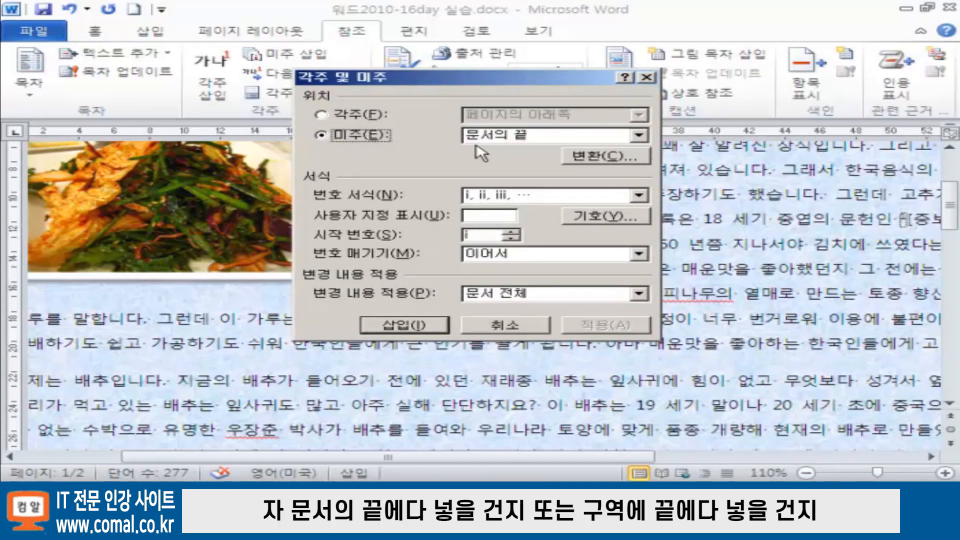
left_click(639, 136)
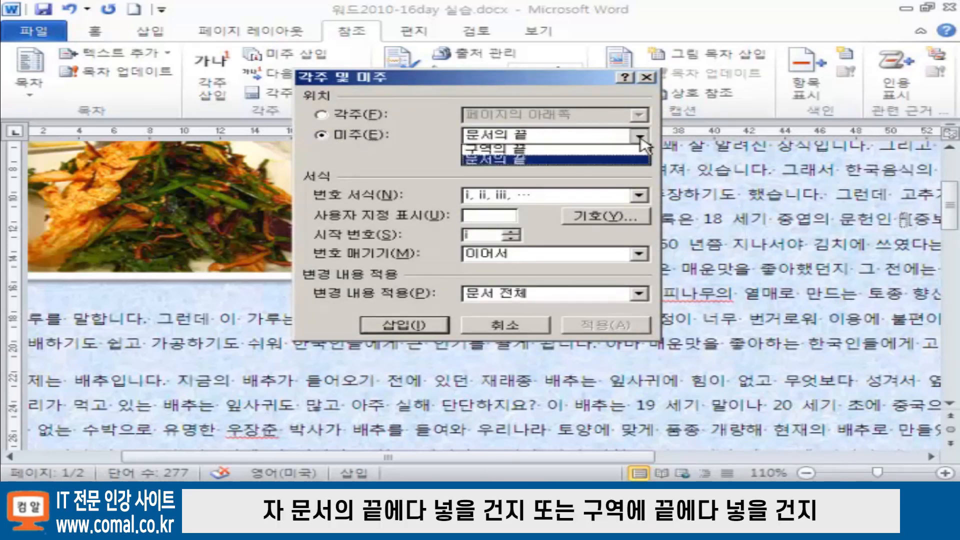
left_click(500, 150)
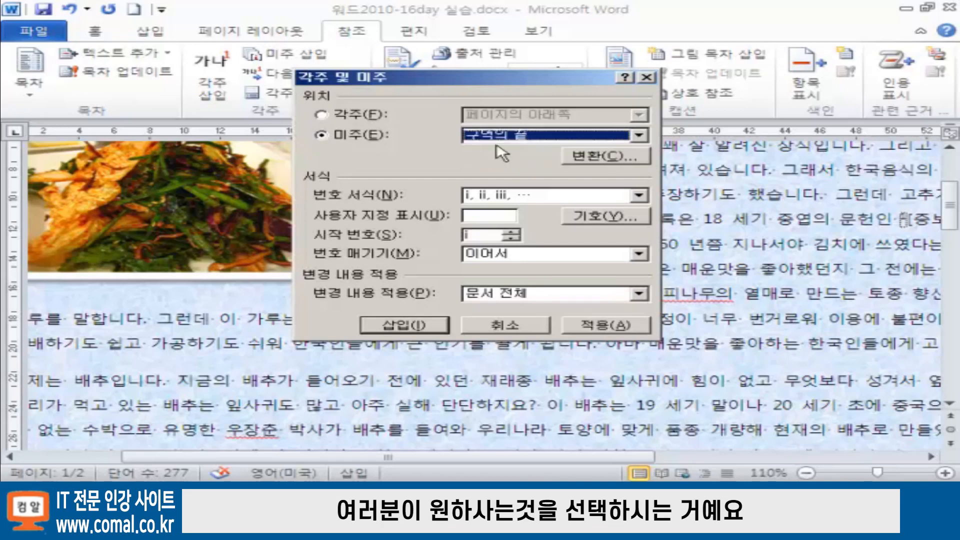
Switch the settings to footnotes, set their location to 텍스트 아래 and apply it to the whole document
left_click(337, 116)
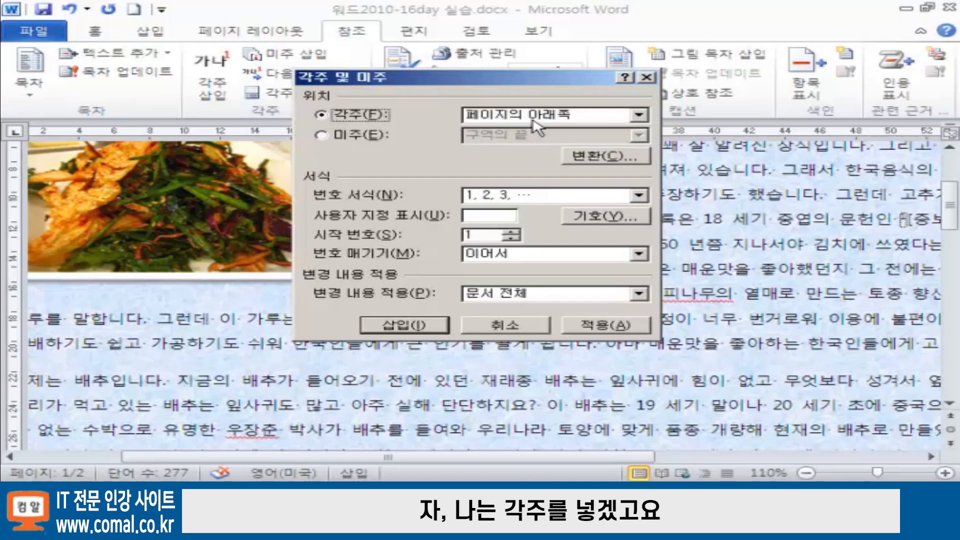
left_click(639, 115)
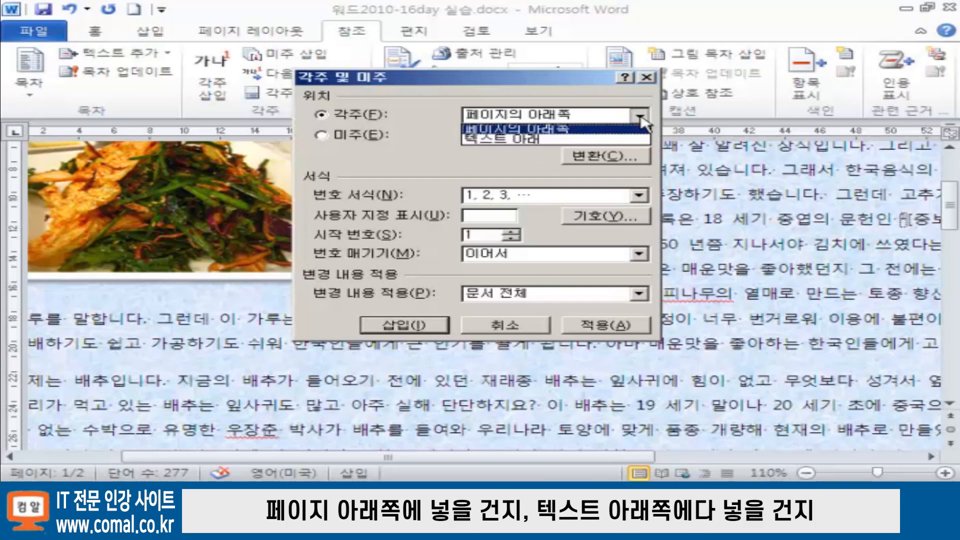
left_click(541, 140)
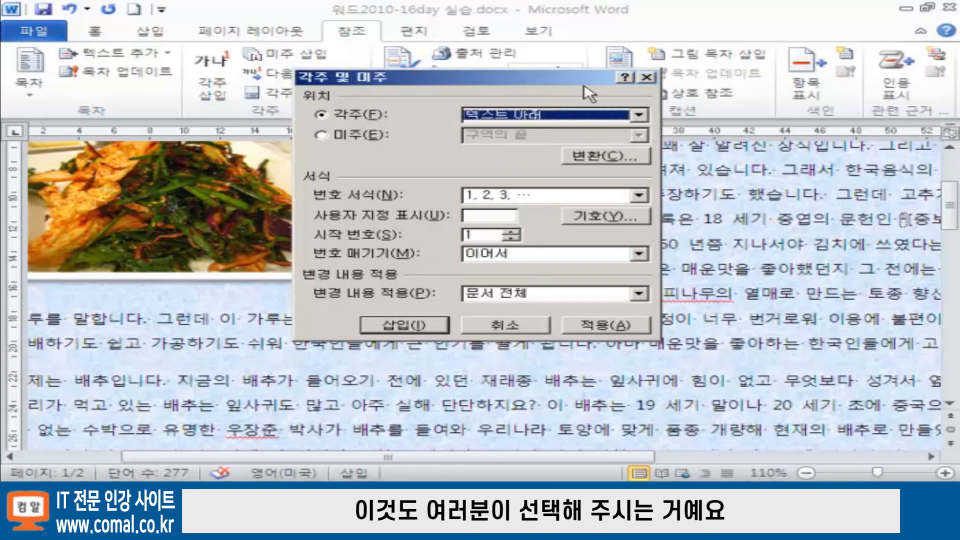
left_click_drag(577, 82, 506, 70)
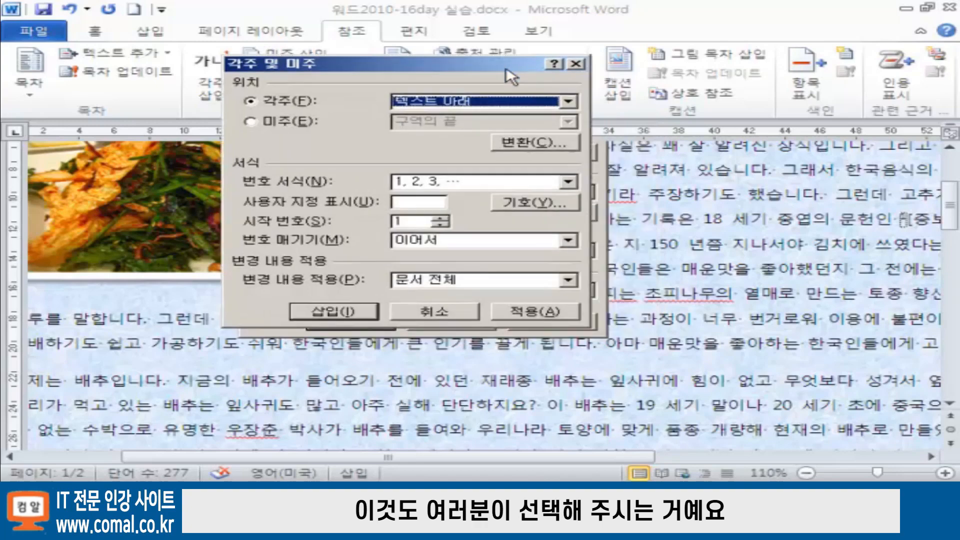
left_click(548, 308)
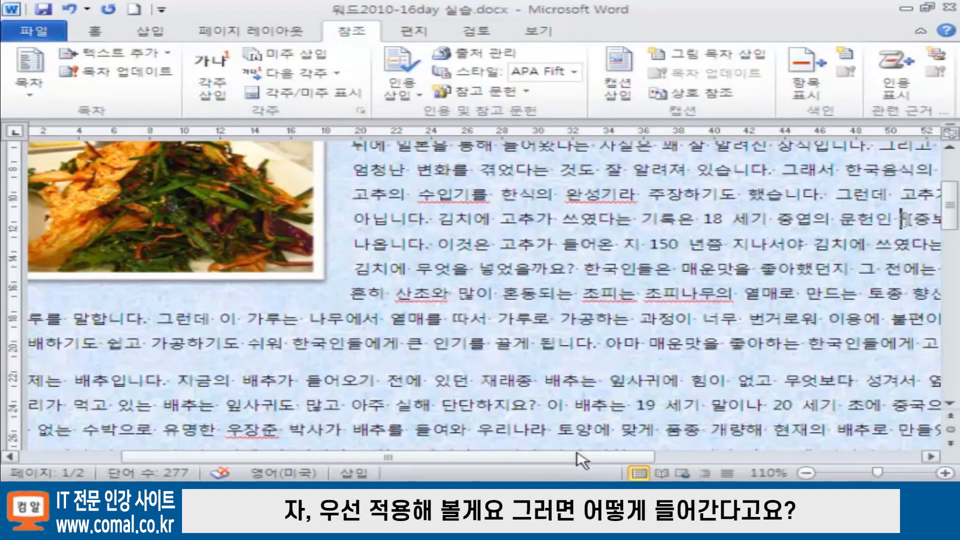
mouse_move(580, 457)
left_mouse_down()
mouse_move(745, 455)
mouse_move(574, 453)
left_mouse_up()
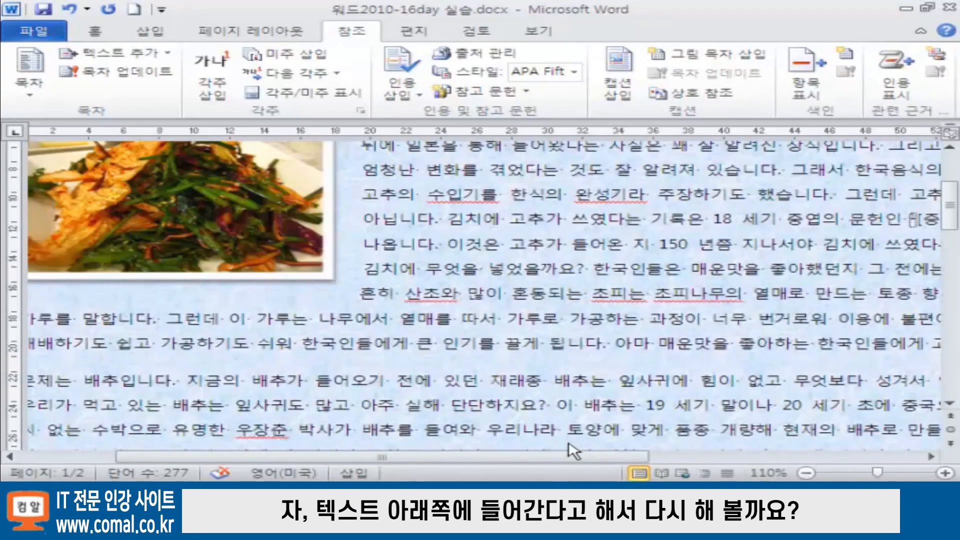
scroll(430, 413, "down", 3)
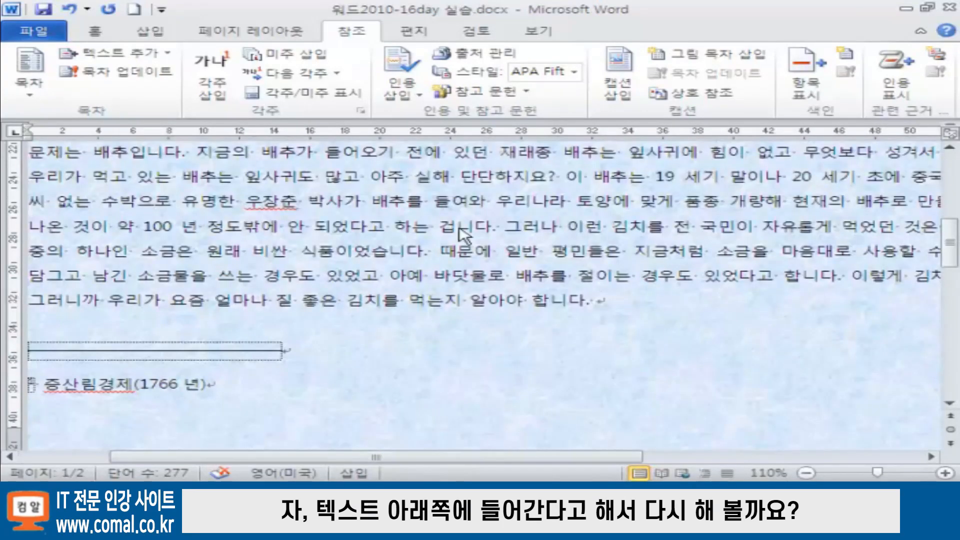
scroll(558, 420, "up", 3)
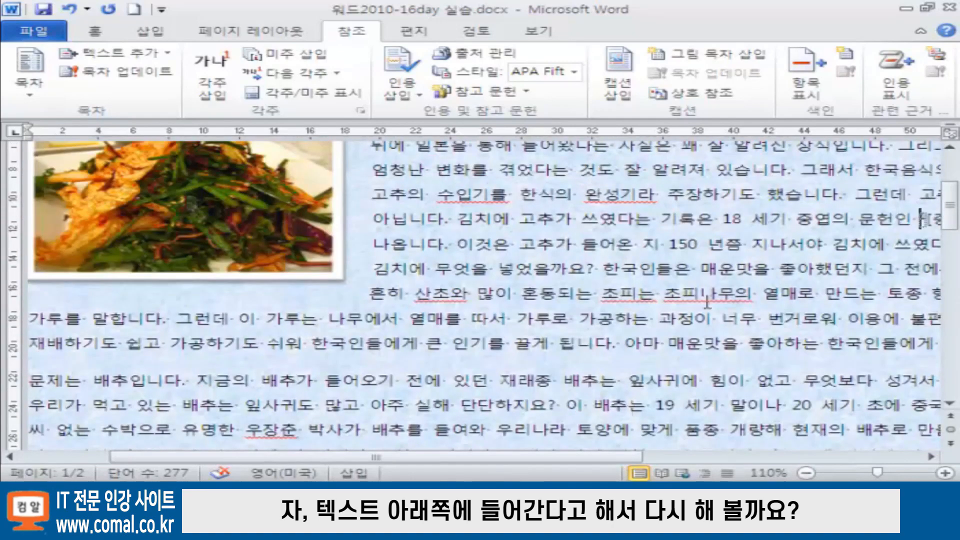
Select [증보산림경제] together with its reference mark and convert all footnotes to endnotes
left_click_drag(620, 456, 716, 456)
left_click_drag(756, 219, 883, 212)
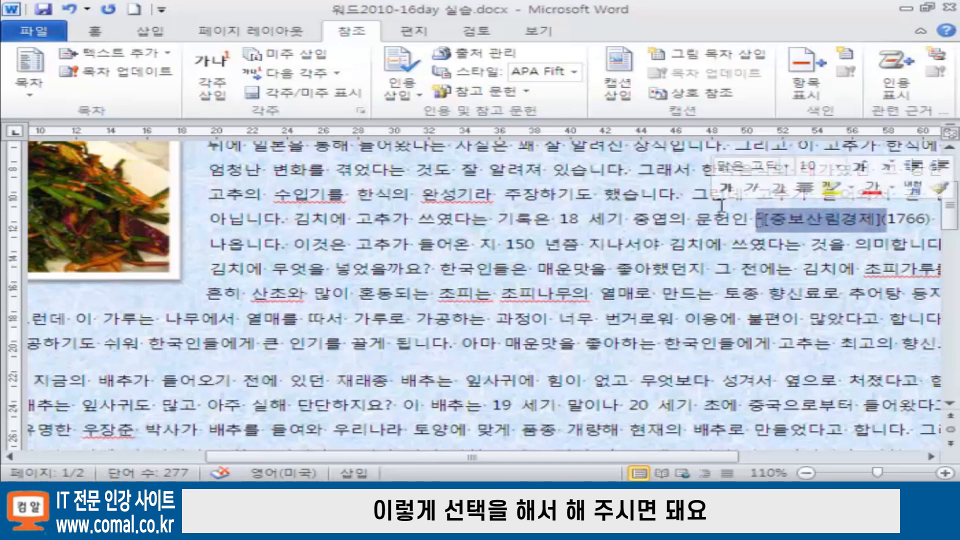
left_click(359, 108)
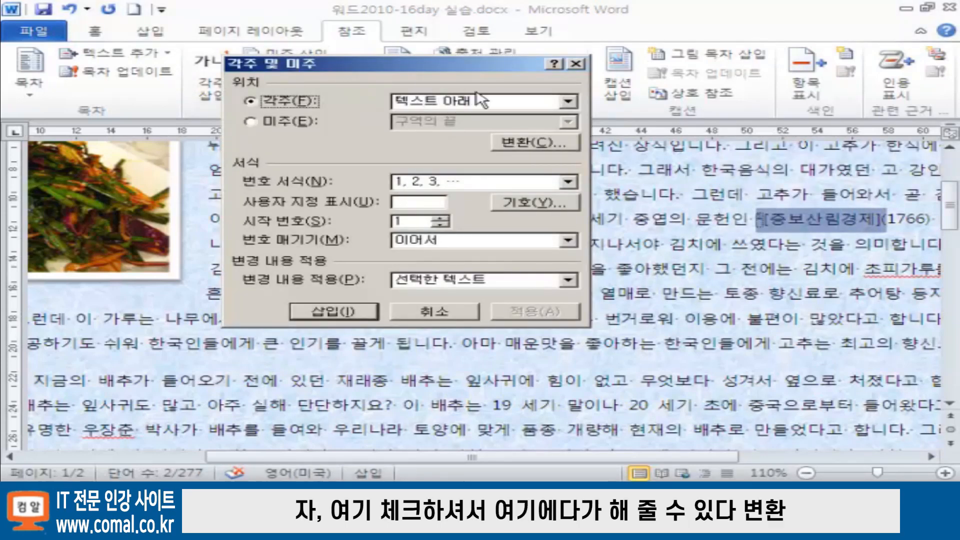
left_click(545, 145)
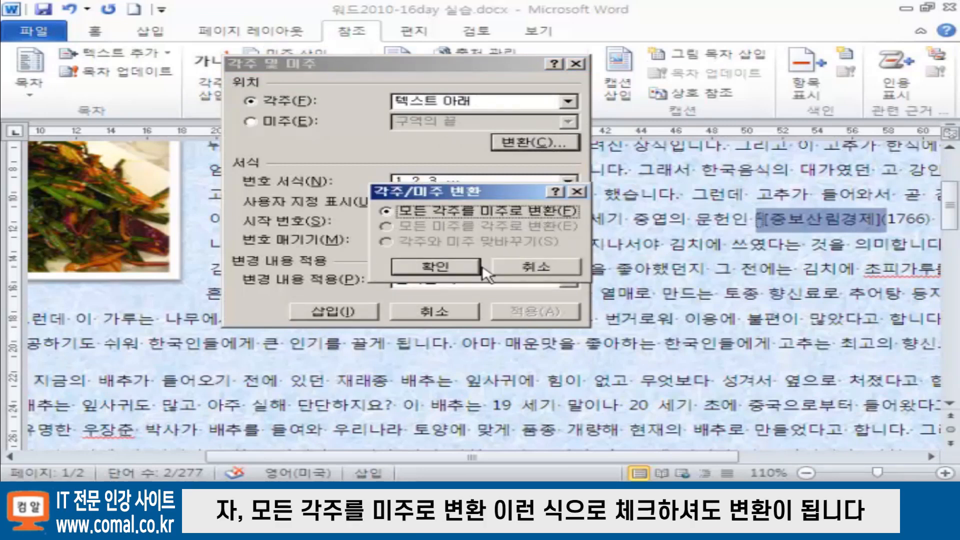
left_click(453, 269)
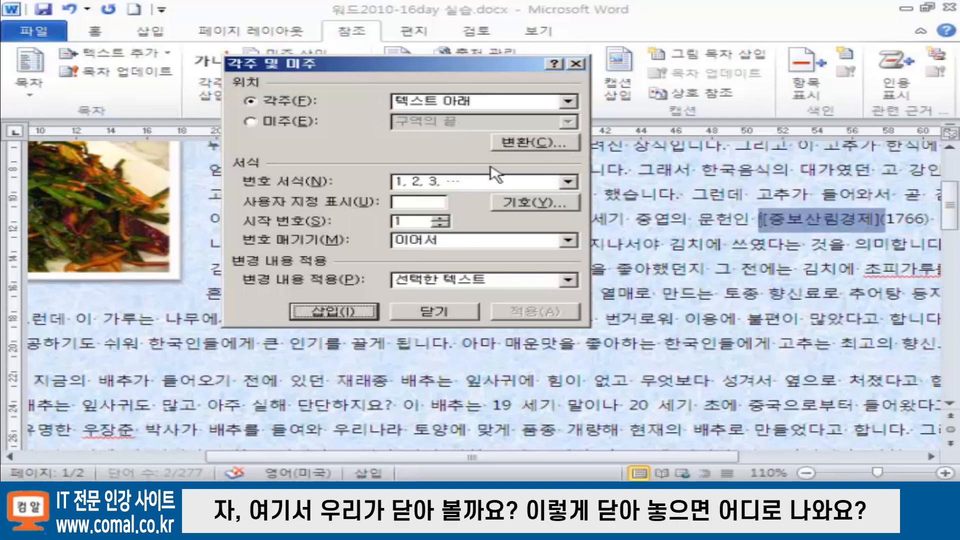
left_click(453, 315)
Examine where the converted 증산림경제(1766 년) endnote sits relative to the end of the article
scroll(377, 320, "down", 15)
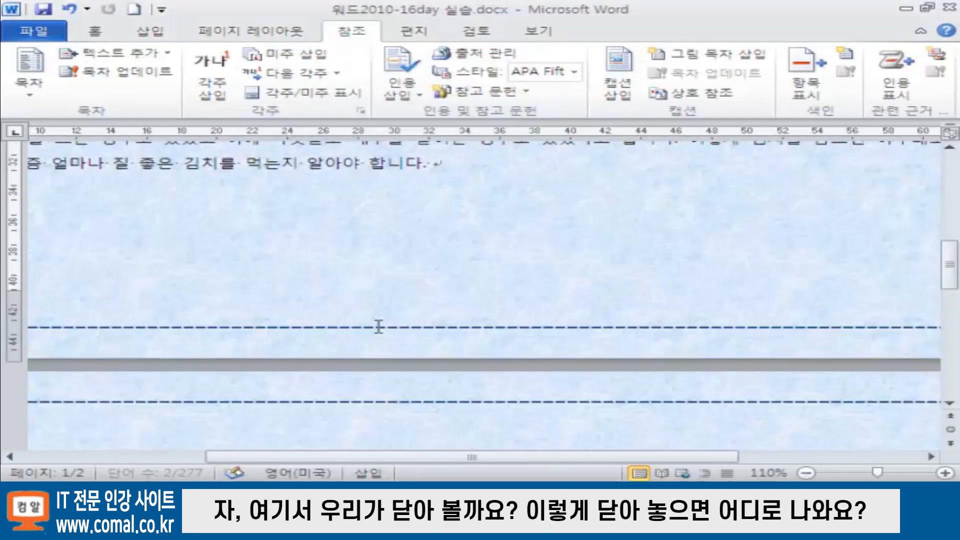
double_click(377, 315)
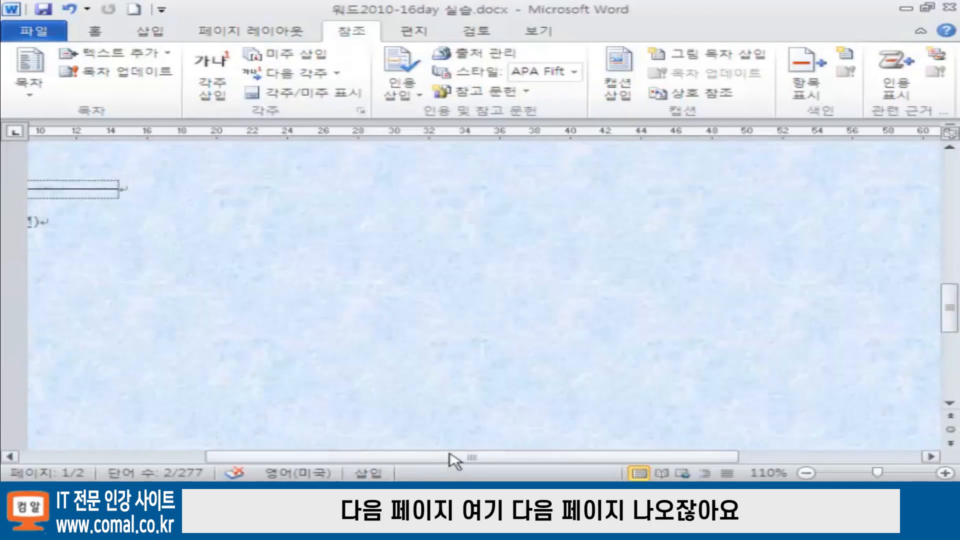
left_click_drag(455, 457, 255, 448)
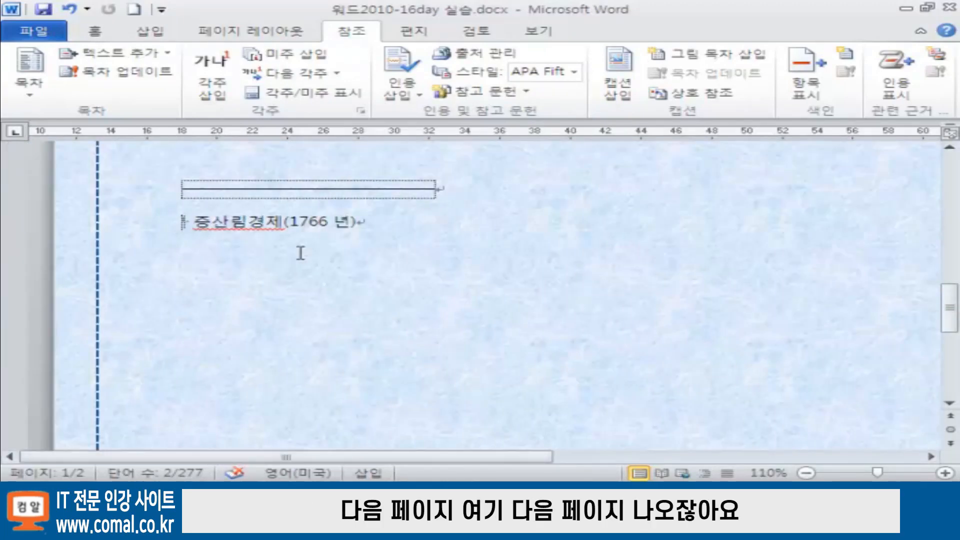
scroll(302, 255, "up", 5)
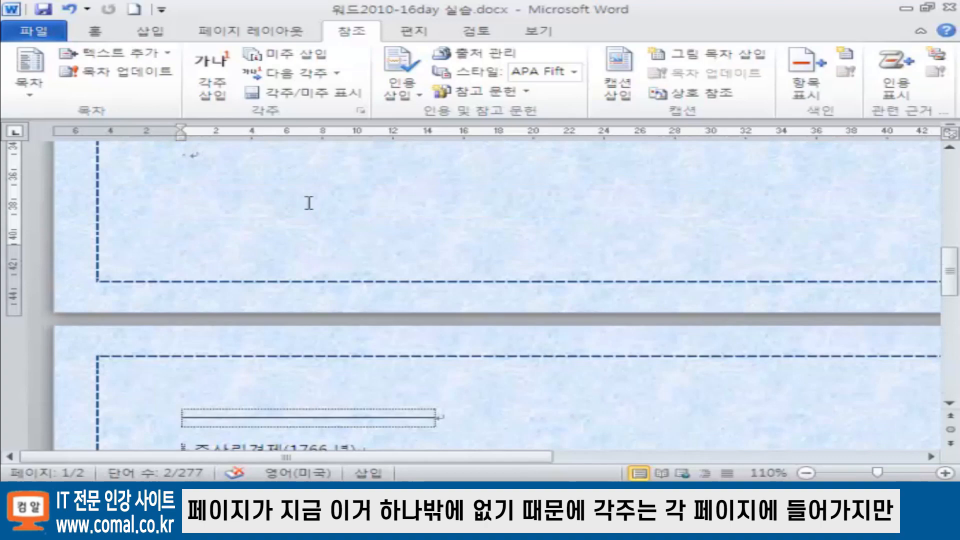
scroll(300, 205, "up", 3)
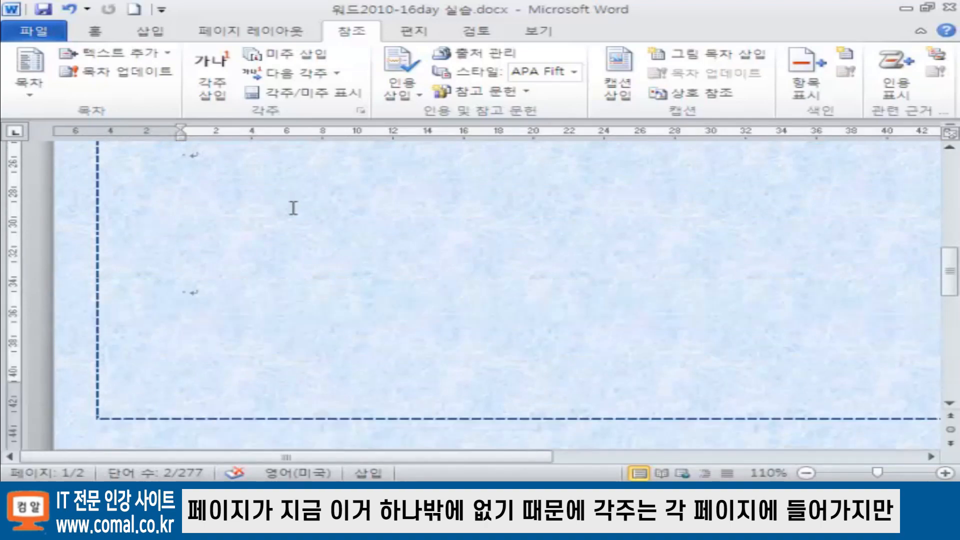
scroll(291, 302, "down", 6)
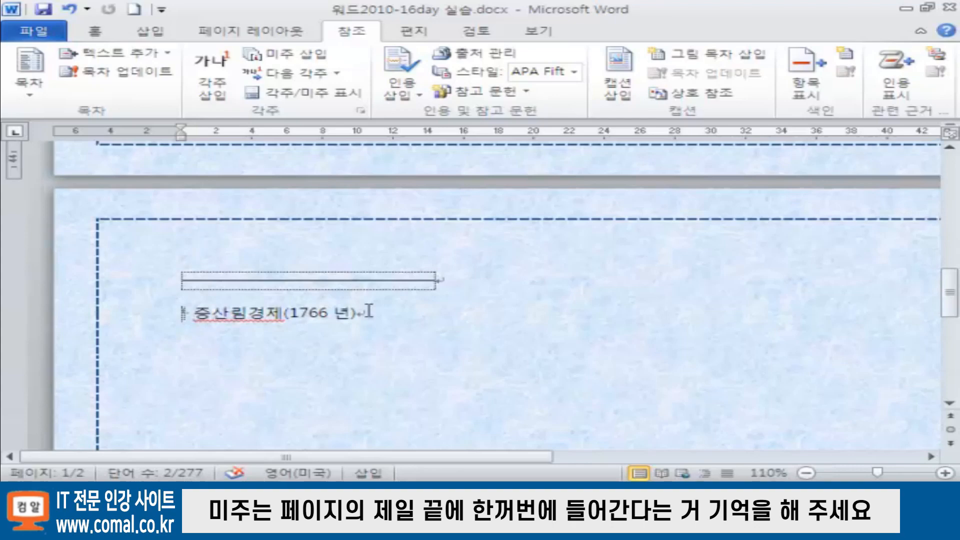
scroll(446, 307, "up", 6)
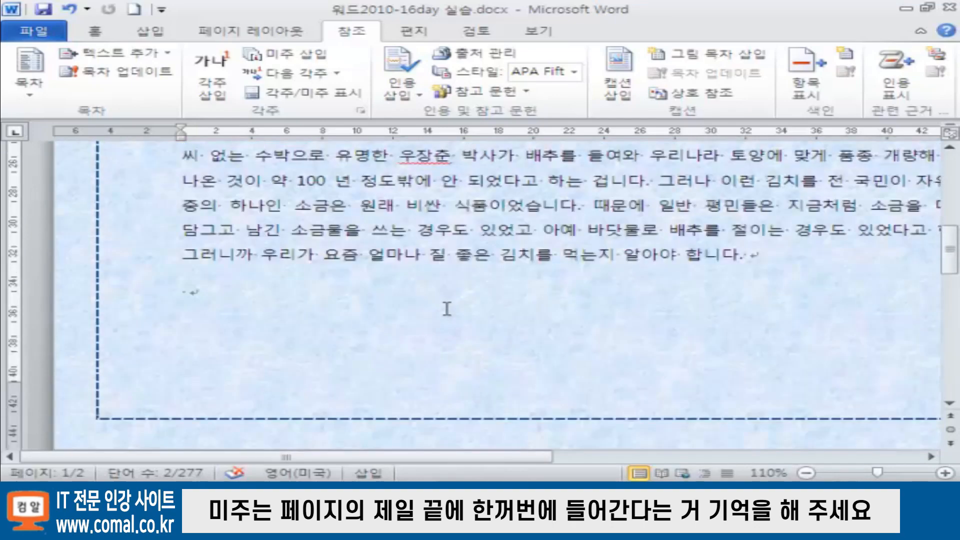
Convert all endnotes back to footnotes, keeping [증보산림경제] and its reference mark selected
scroll(447, 309, "up", 3)
left_click_drag(515, 457, 702, 463)
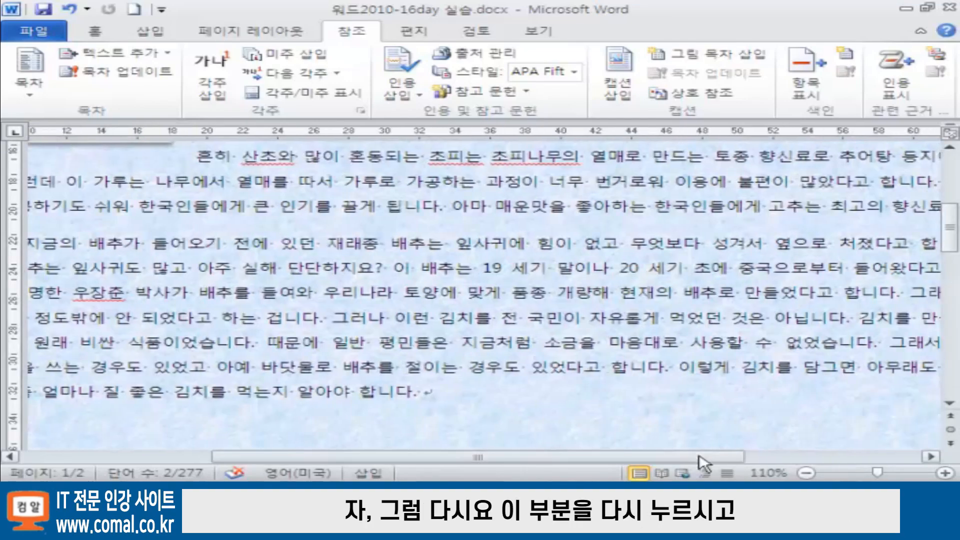
scroll(800, 295, "up", 4)
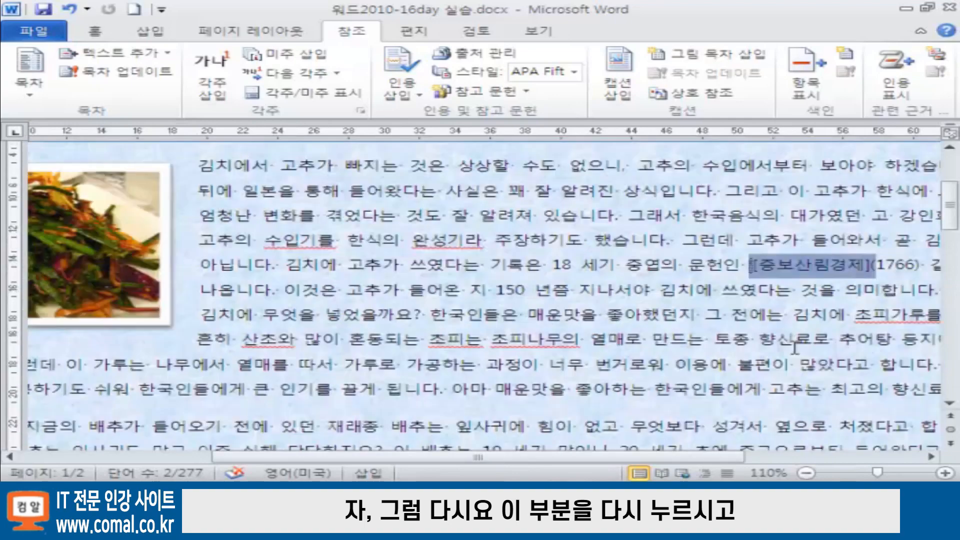
left_click(359, 110)
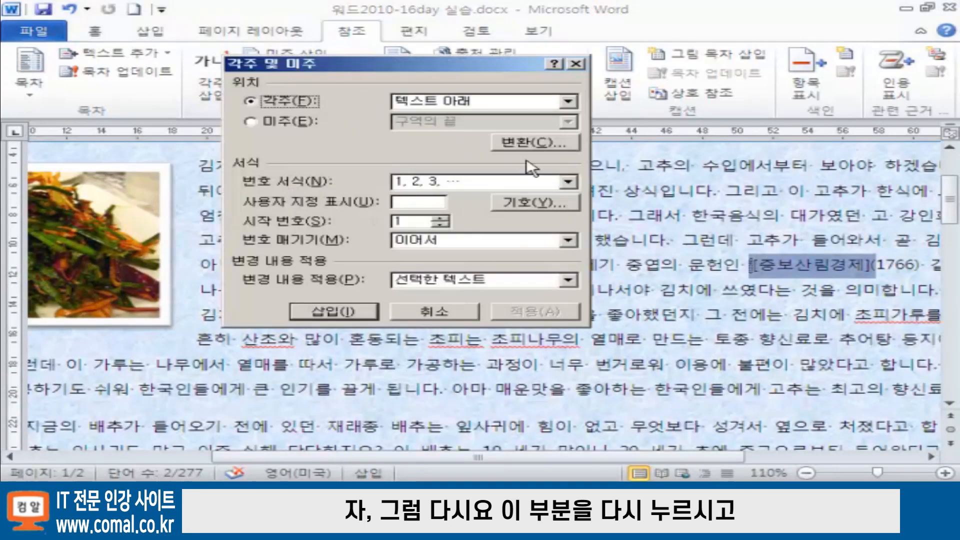
left_click(560, 148)
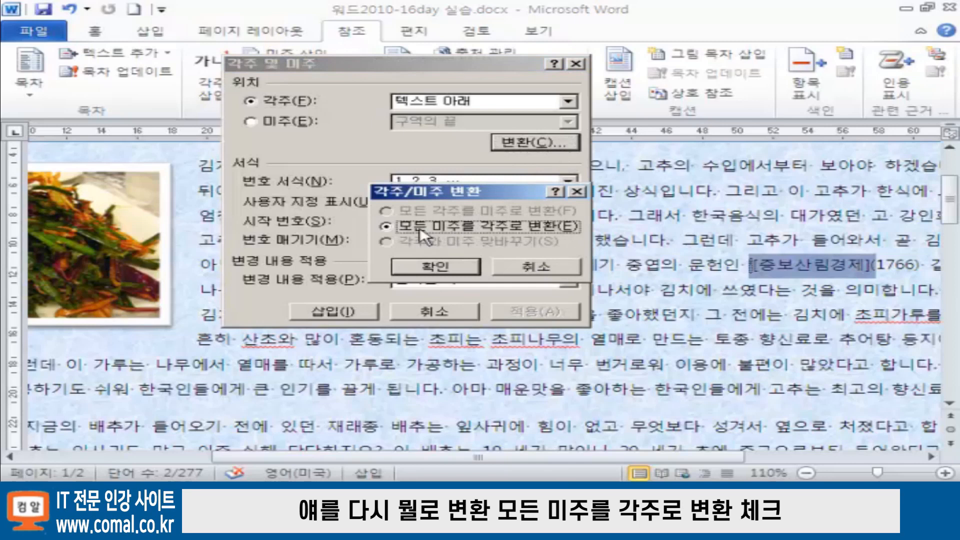
left_click(443, 264)
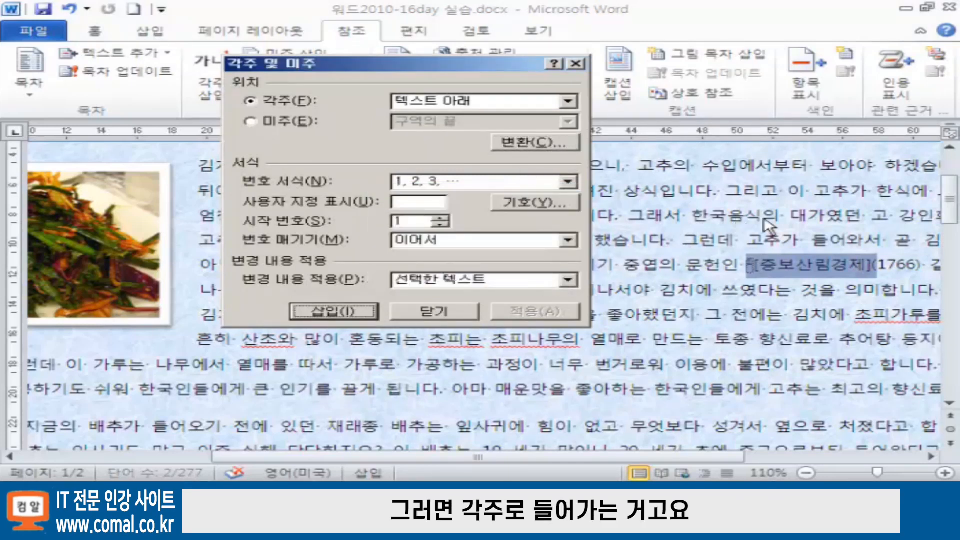
Set the footnote number format to A, B, C, … and apply it to the selected [증보산림경제] text
left_click(568, 182)
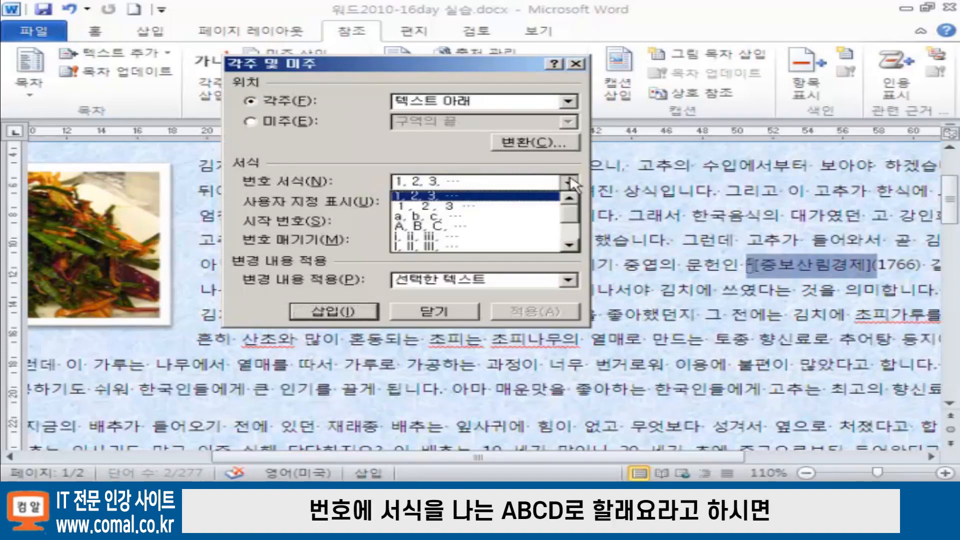
left_click(451, 226)
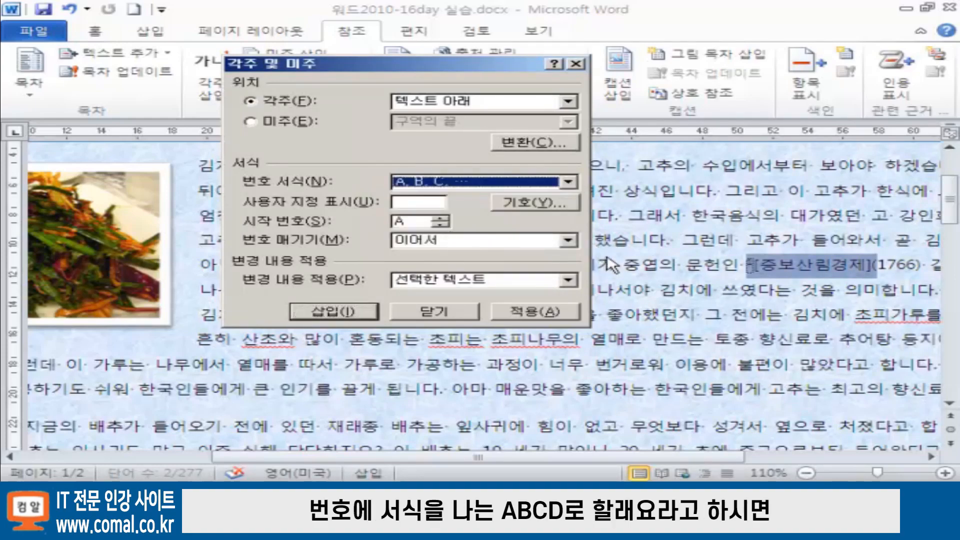
left_click(539, 318)
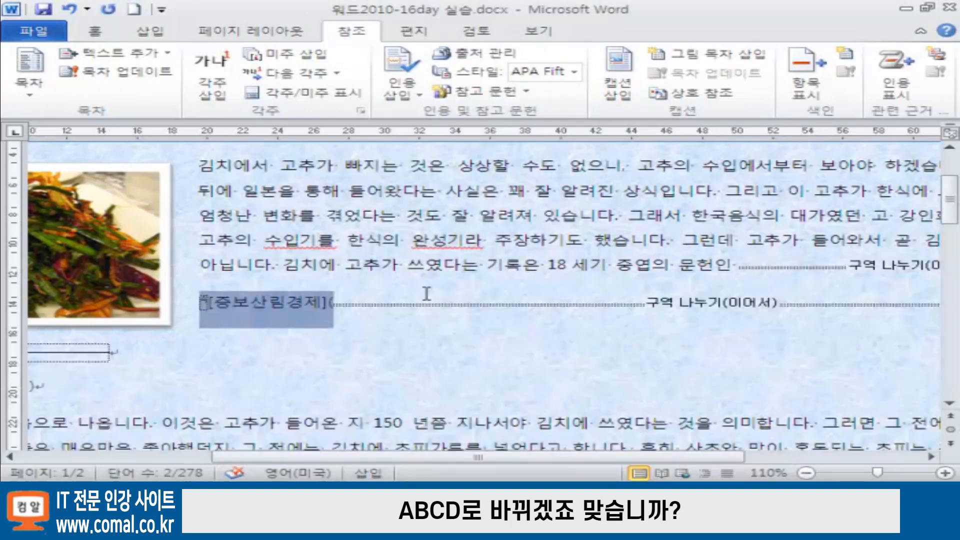
Set the footnote location to 페이지의 아래쪽 for the section that starts after the [증보산림경제] line
left_click(262, 320)
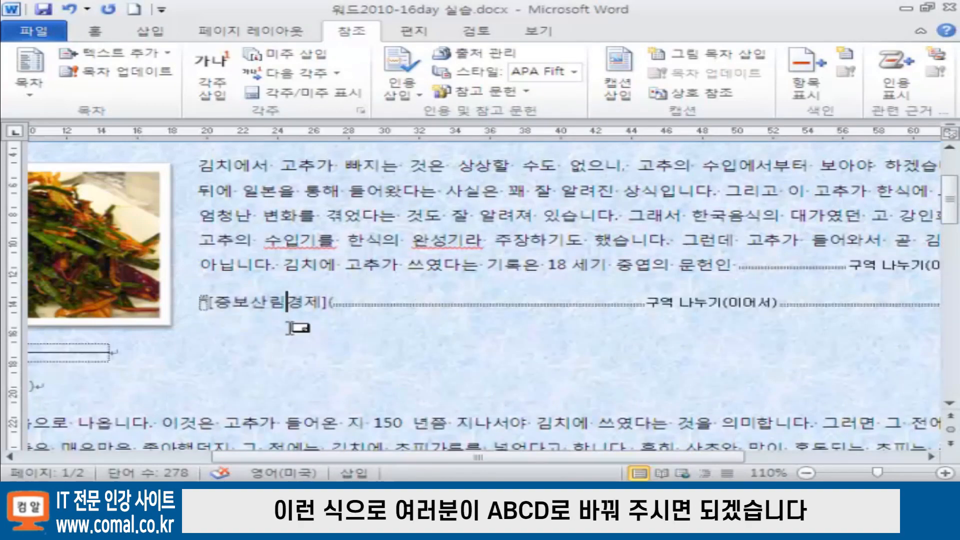
scroll(317, 312, "down", 1)
scroll(320, 312, "down", 9)
left_click(315, 403)
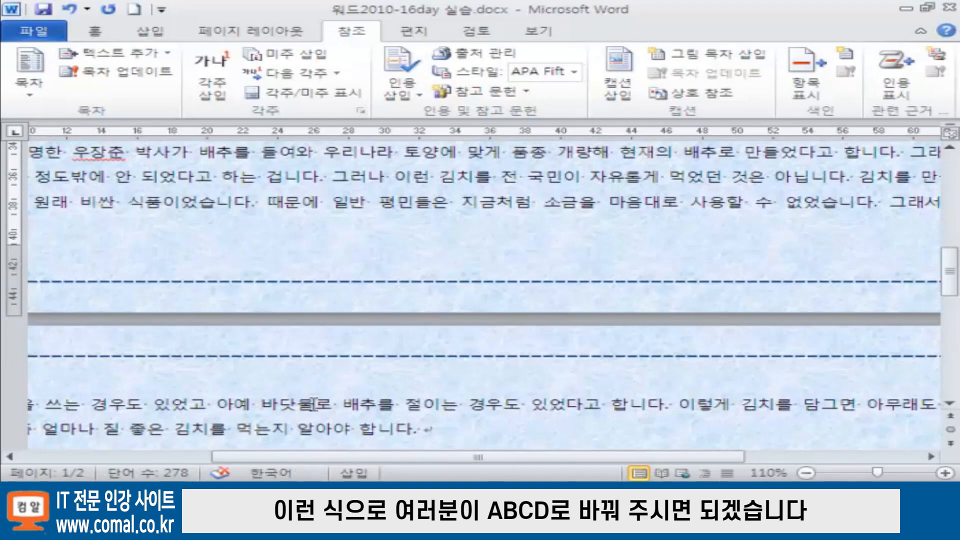
scroll(315, 399, "up", 8)
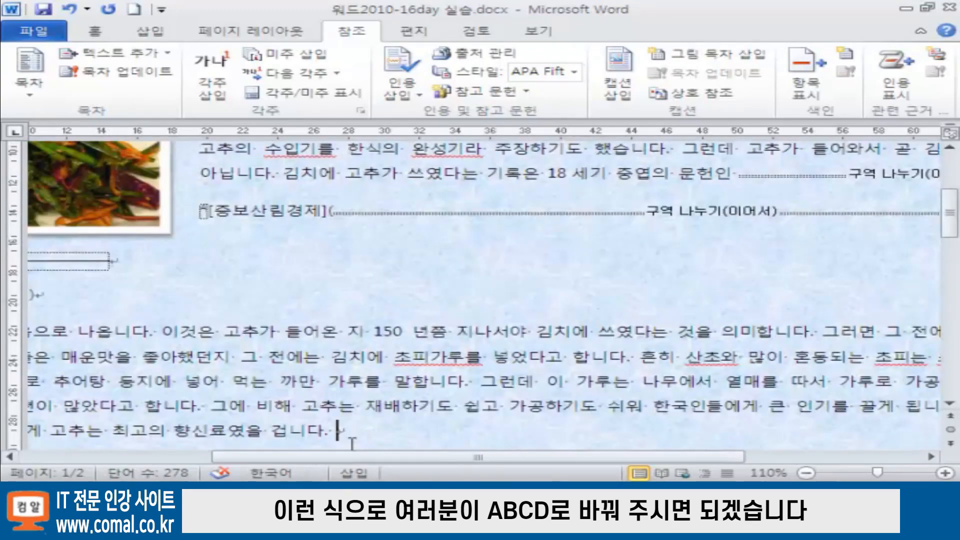
left_click_drag(406, 456, 273, 454)
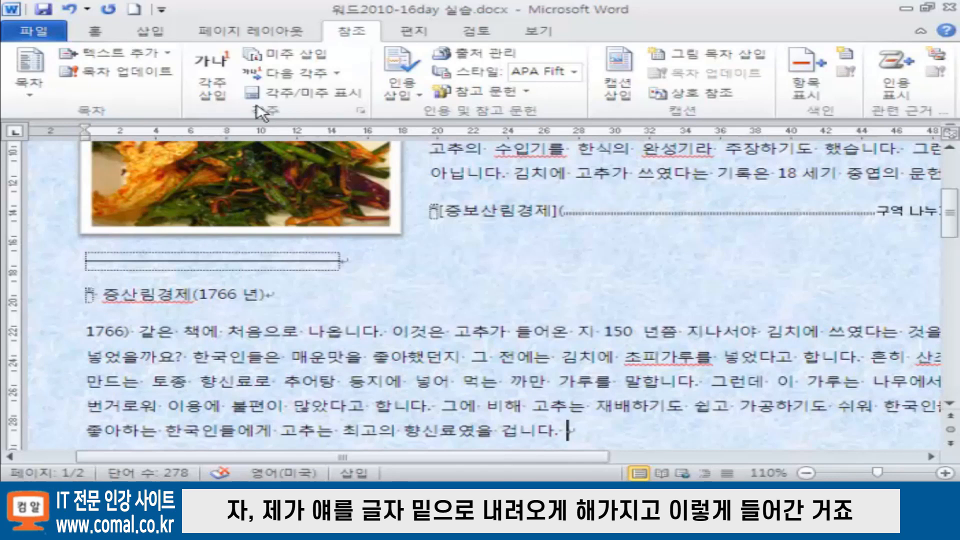
left_click(360, 110)
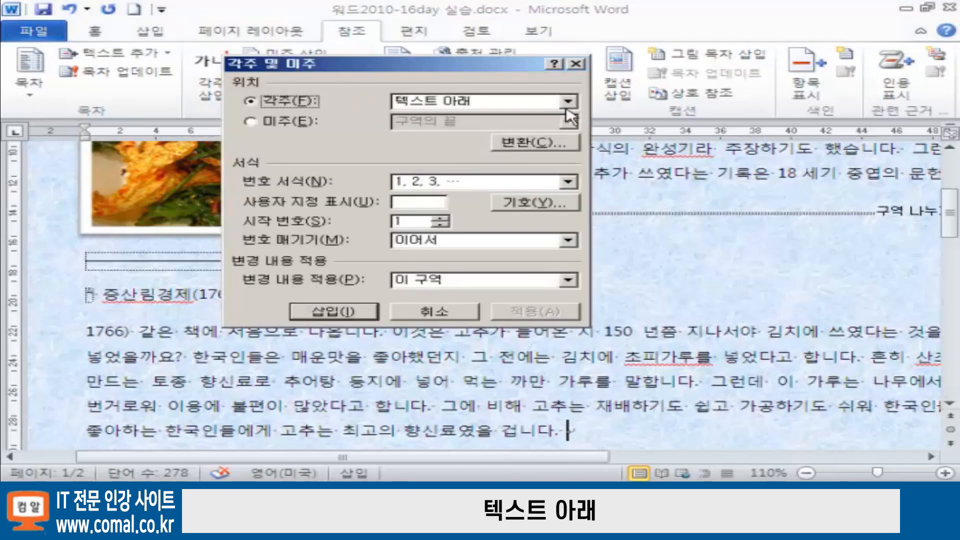
left_click(569, 102)
left_click(524, 117)
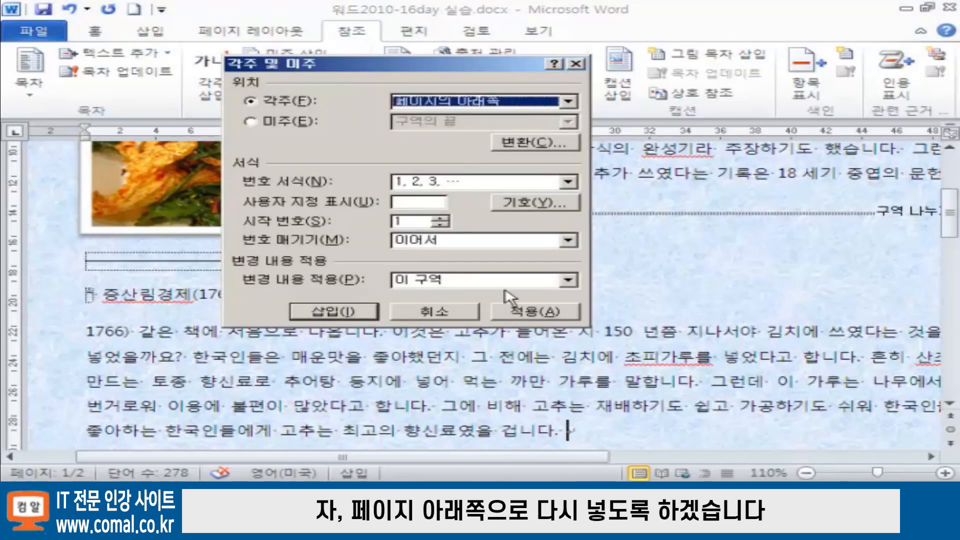
left_click(532, 310)
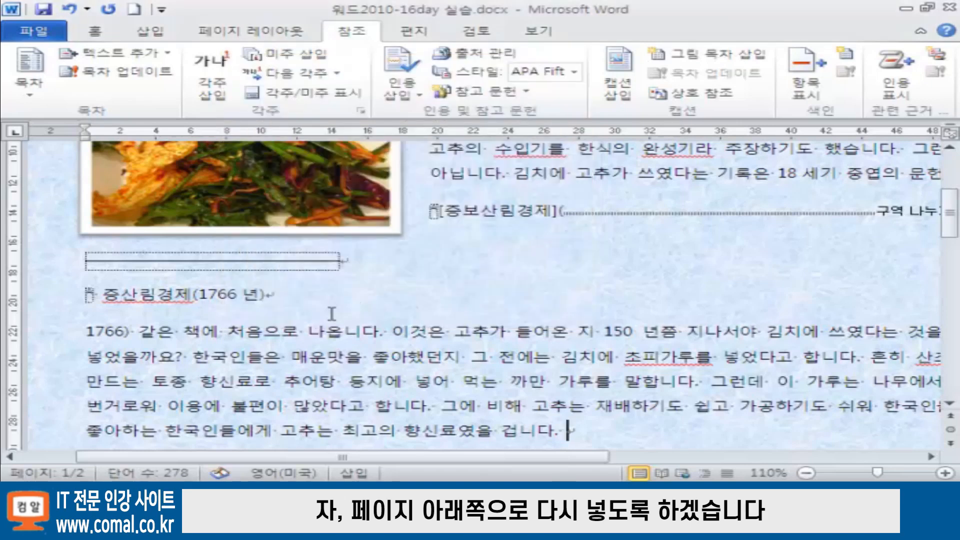
Set the footnote location to 페이지의 아래쪽 for the selected section containing the [증보산림경제] line
left_click_drag(434, 211, 432, 239)
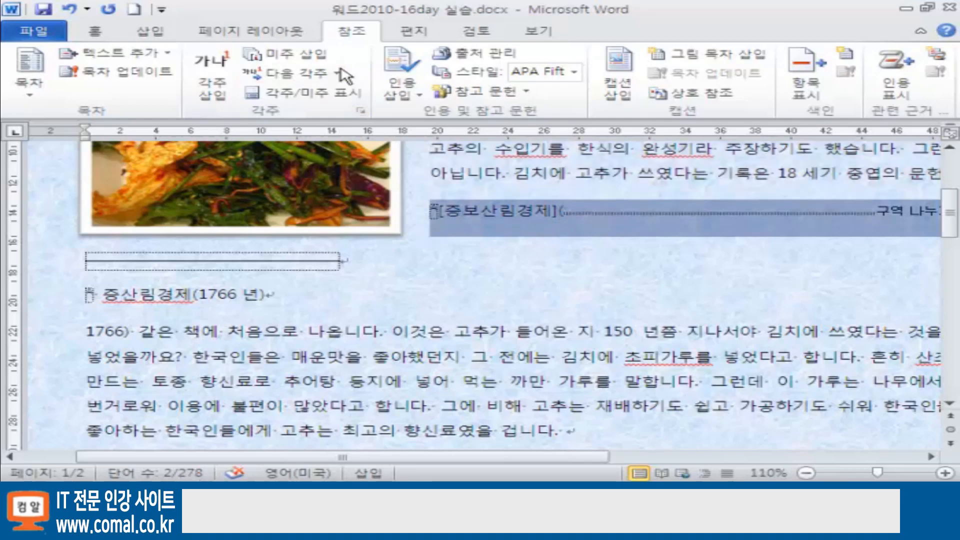
left_click(361, 110)
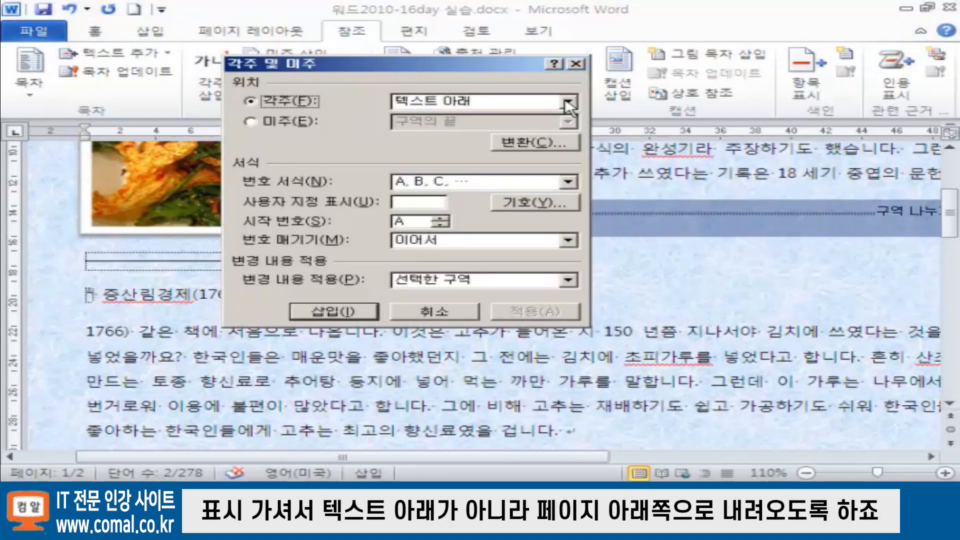
left_click(569, 103)
left_click(500, 120)
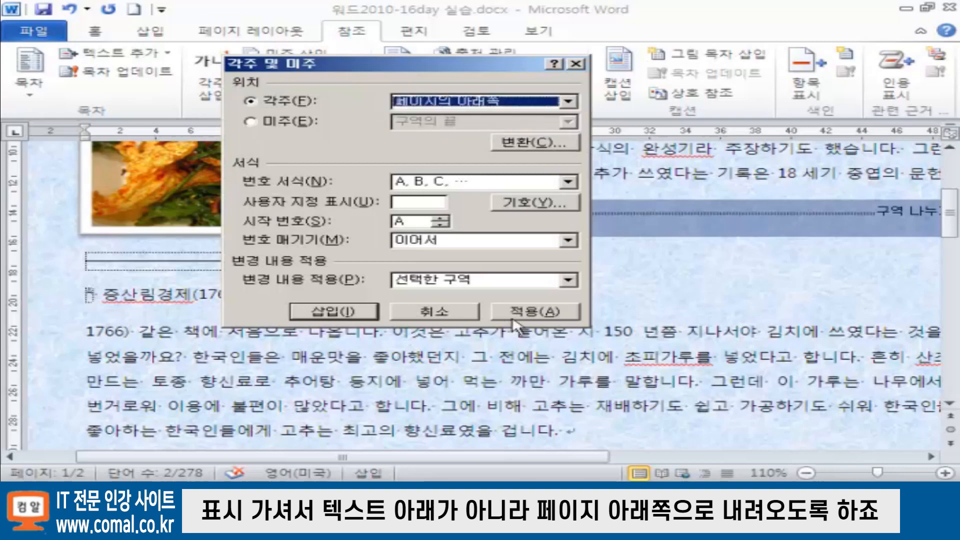
left_click(530, 312)
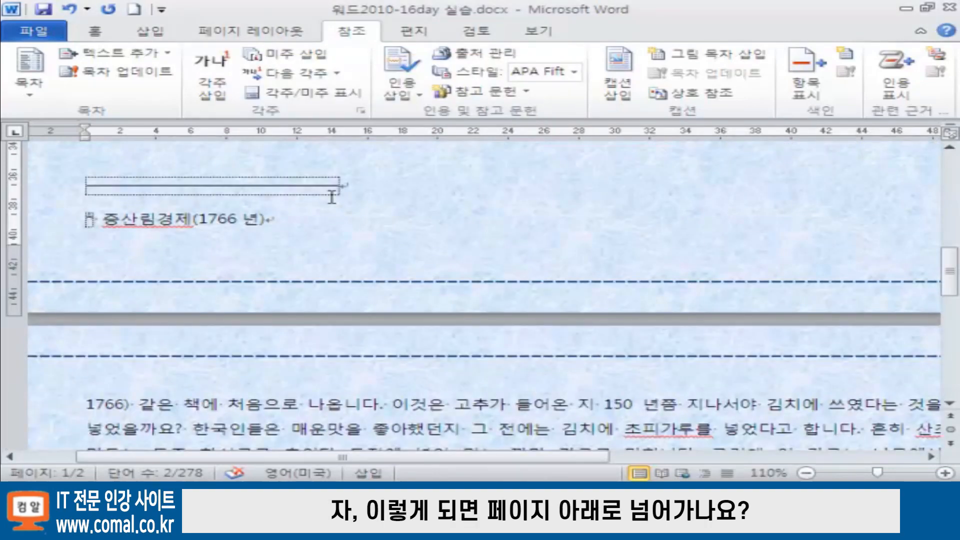
Delete the section break after "[증보산림경제](" so the line continues with "1766)"
scroll(332, 198, "up", 9)
left_click(810, 279)
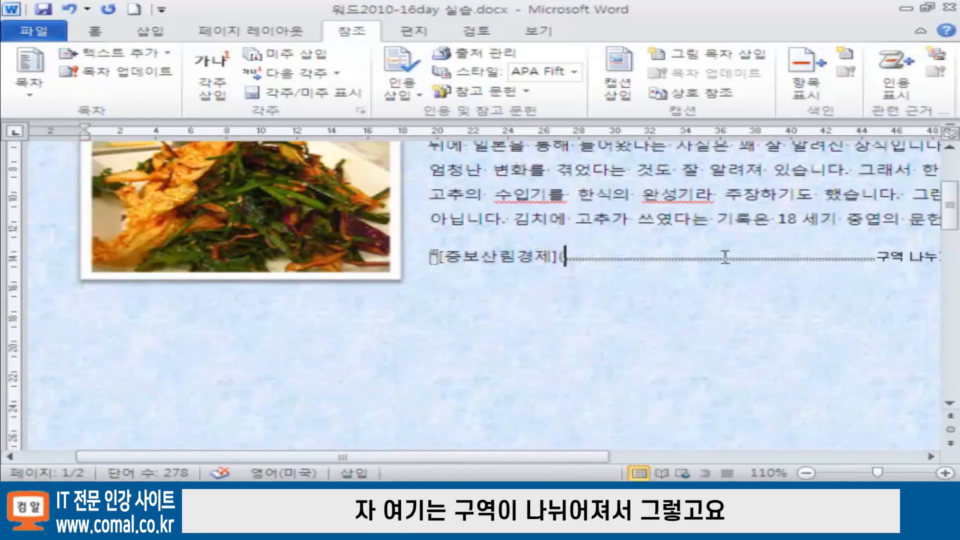
key("Delete")
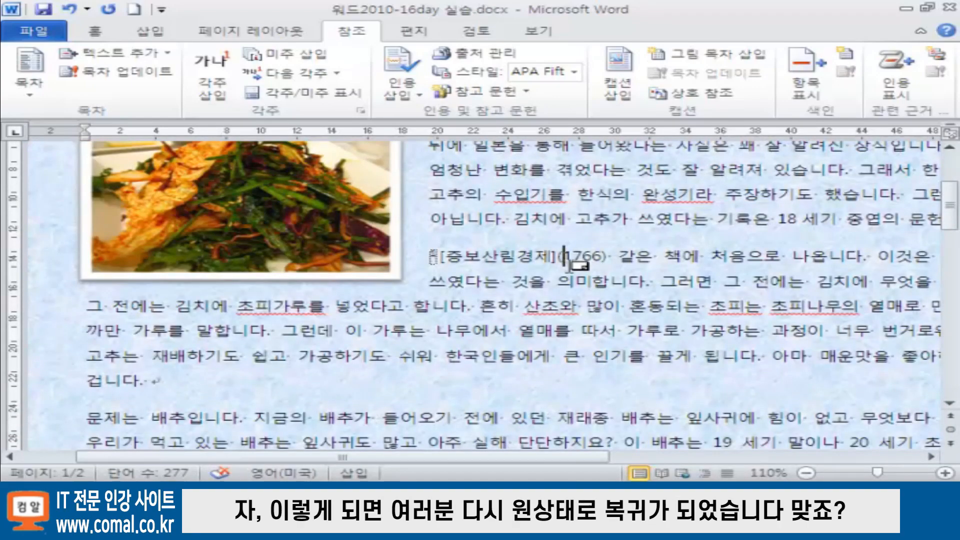
Go to the 증산림경제(1766 년) footnote text with the Show Notes command
scroll(636, 257, "up", 2)
scroll(552, 336, "down", 6)
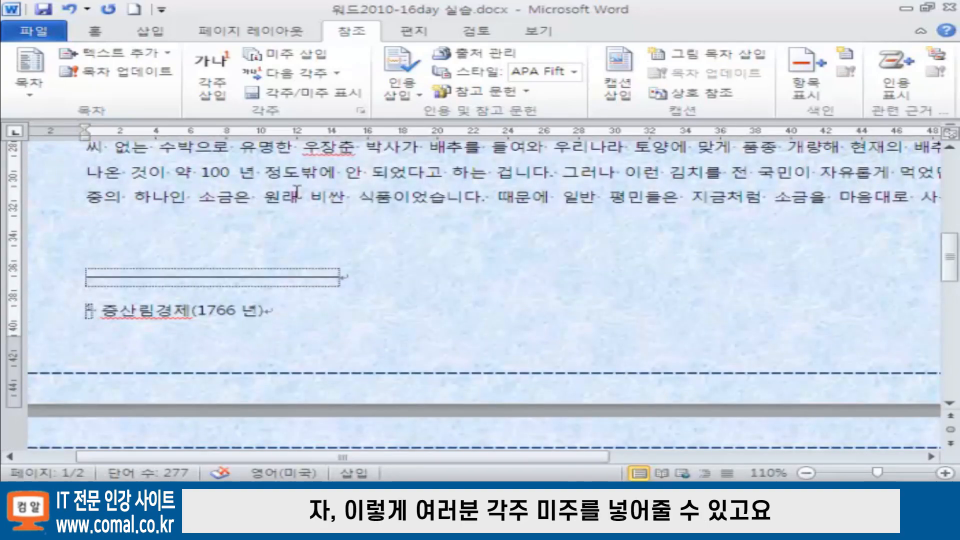
left_click(306, 96)
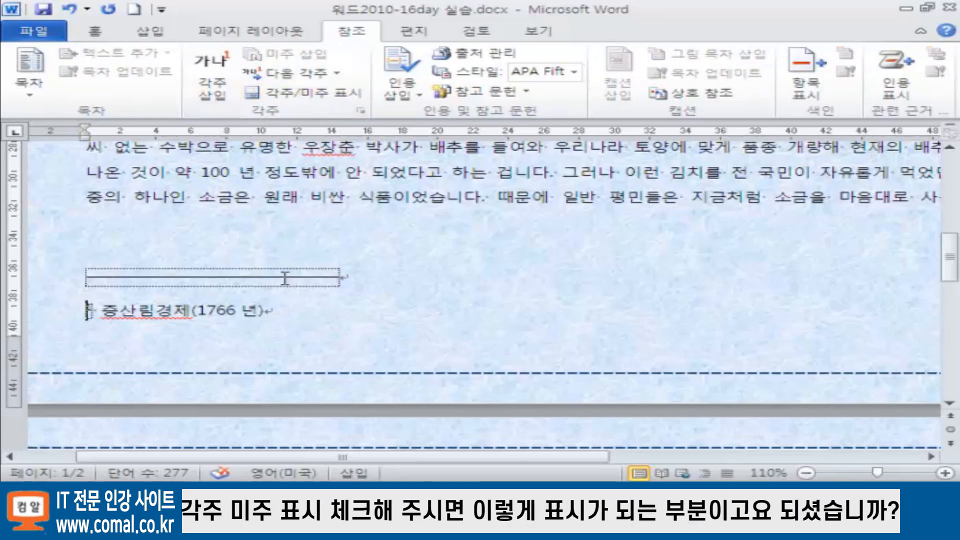
left_click(440, 304)
Remove the 증산림경제(1766 년) footnote by deleting its reference mark before [증보산림경제], and check the page end
scroll(442, 303, "up", 7)
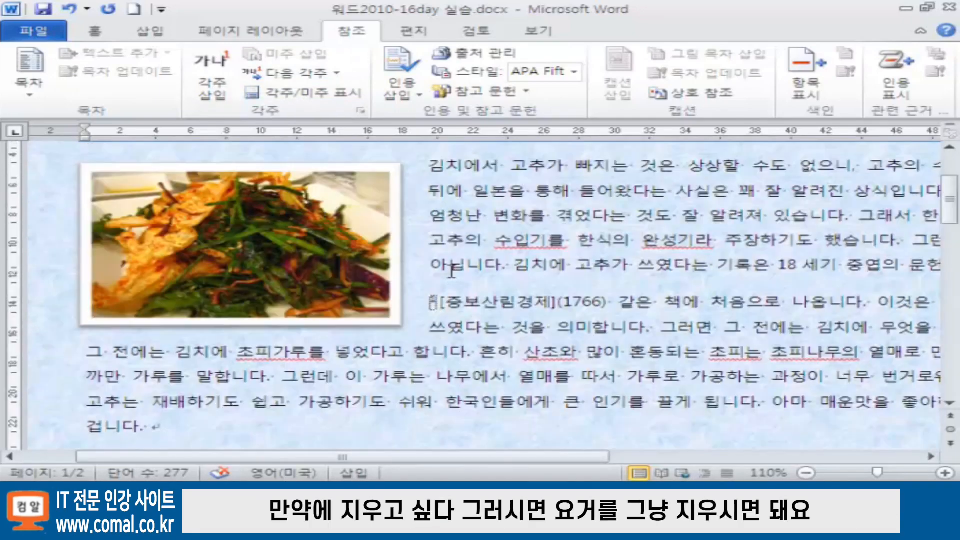
left_click(431, 303)
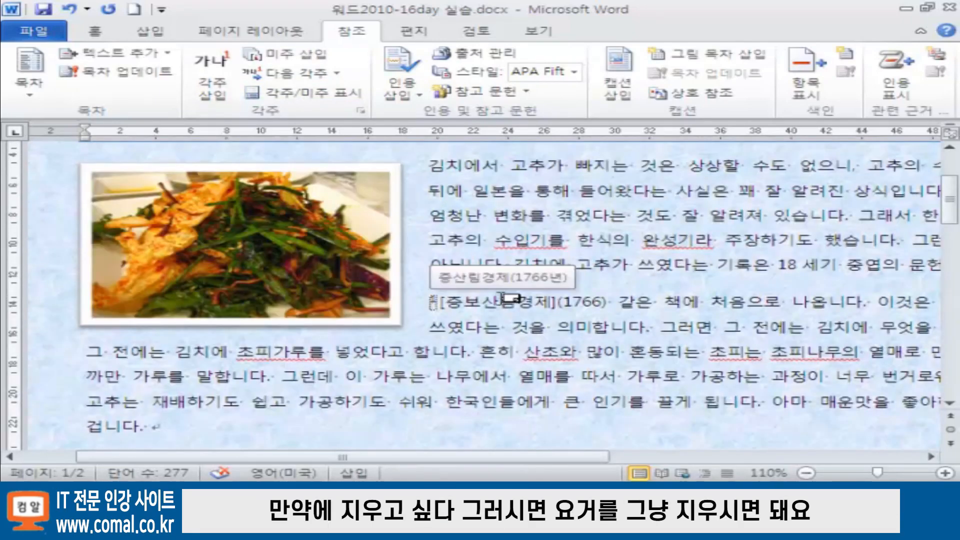
key("Delete")
key("Delete")
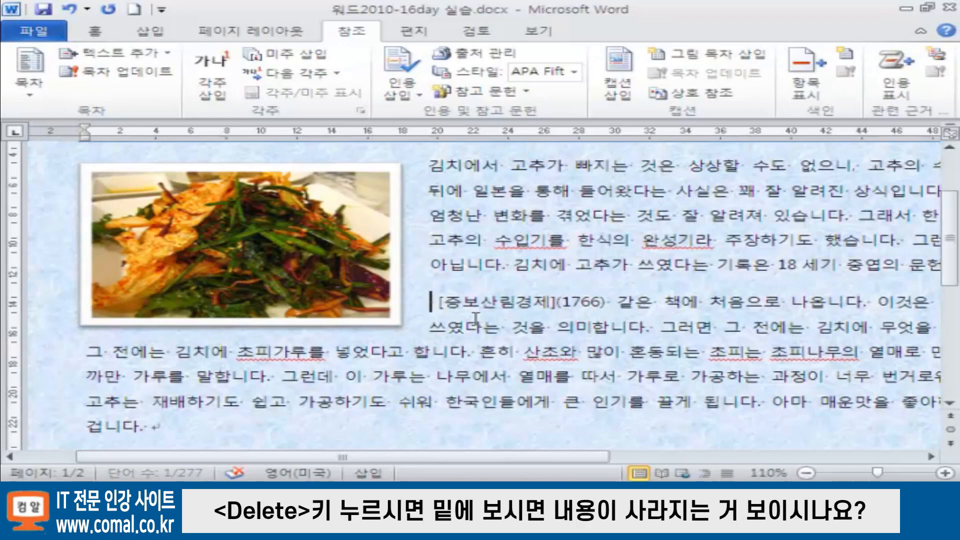
scroll(578, 376, "down", 8)
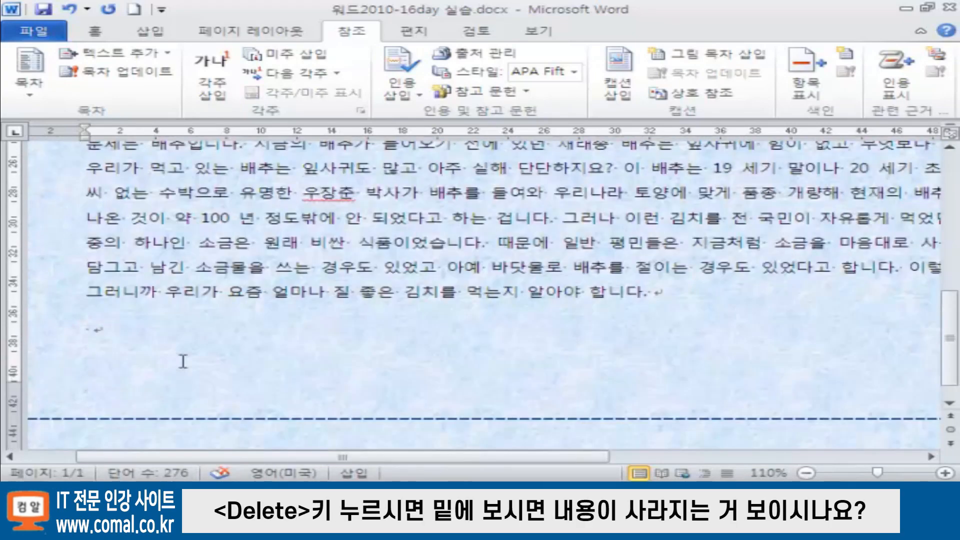
scroll(174, 345, "up", 4)
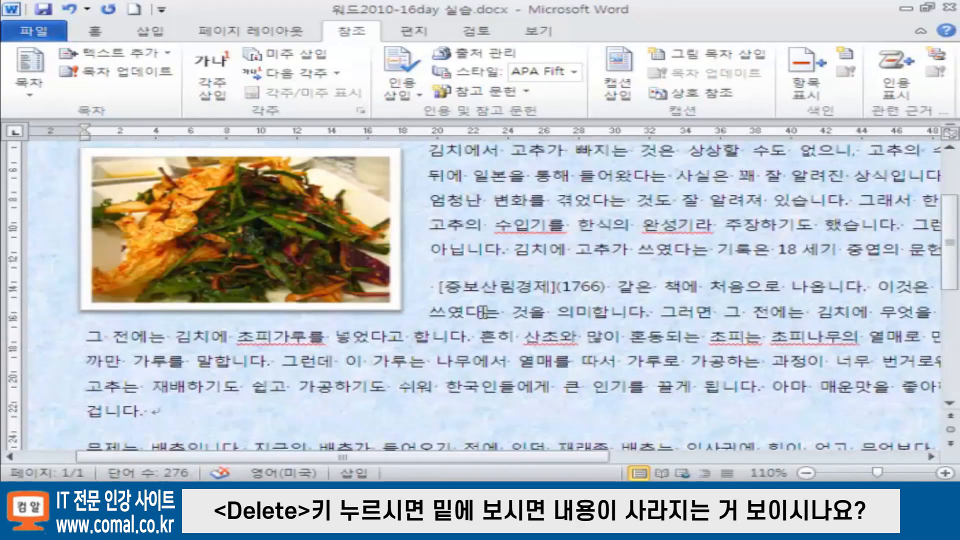
scroll(484, 313, "up", 3)
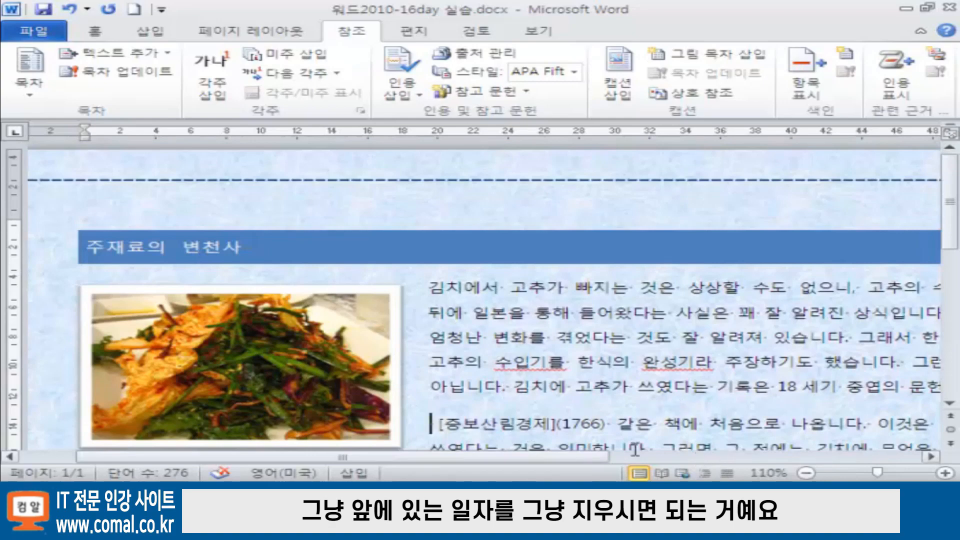
Delete the continuous section break after "문헌인" so [증보산림경제] joins the preceding paragraph
left_click_drag(595, 457, 821, 456)
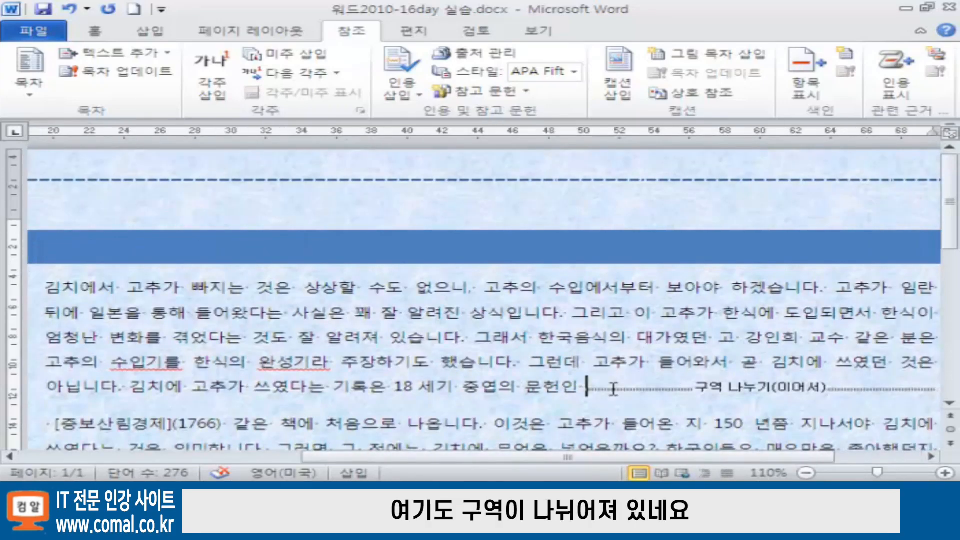
key("Delete")
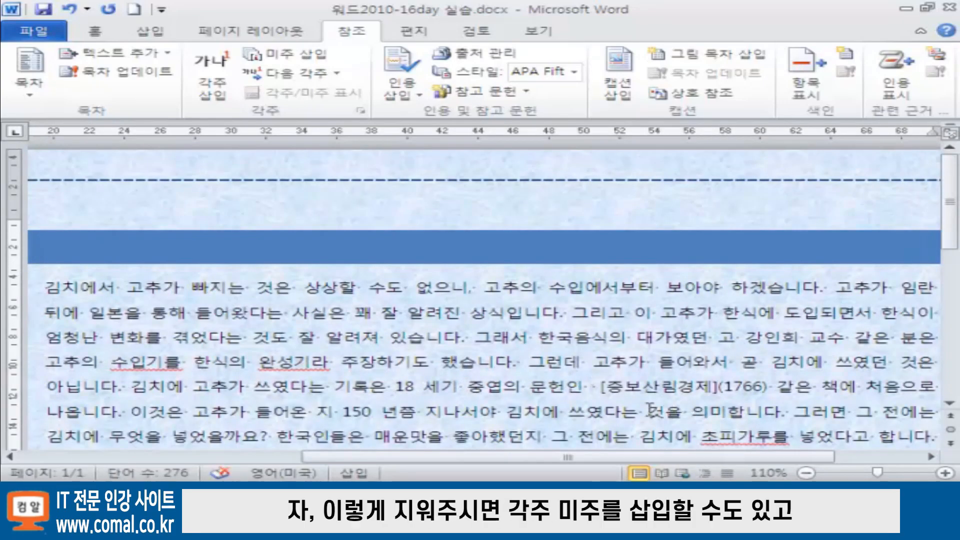
scroll(598, 382, "down", 4)
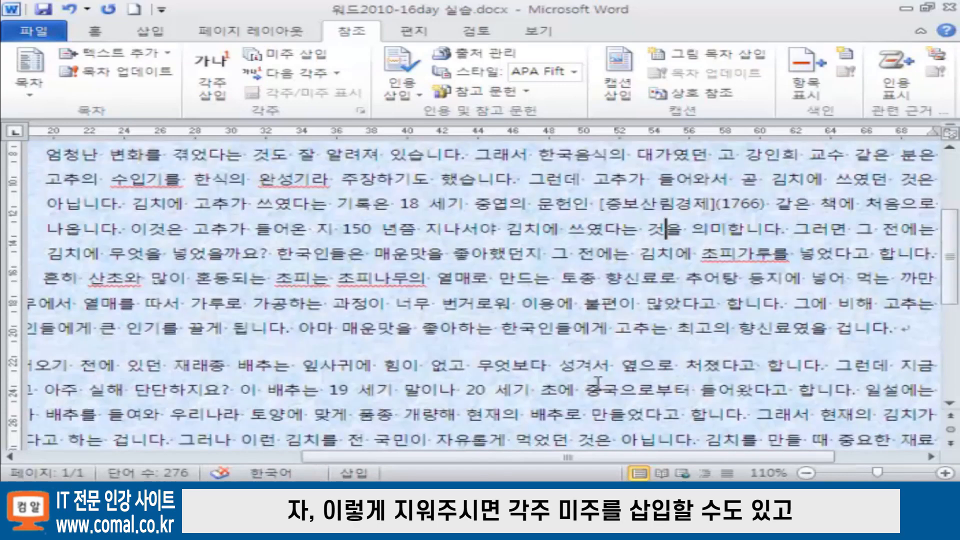
scroll(536, 379, "down", 4)
scroll(520, 385, "up", 3)
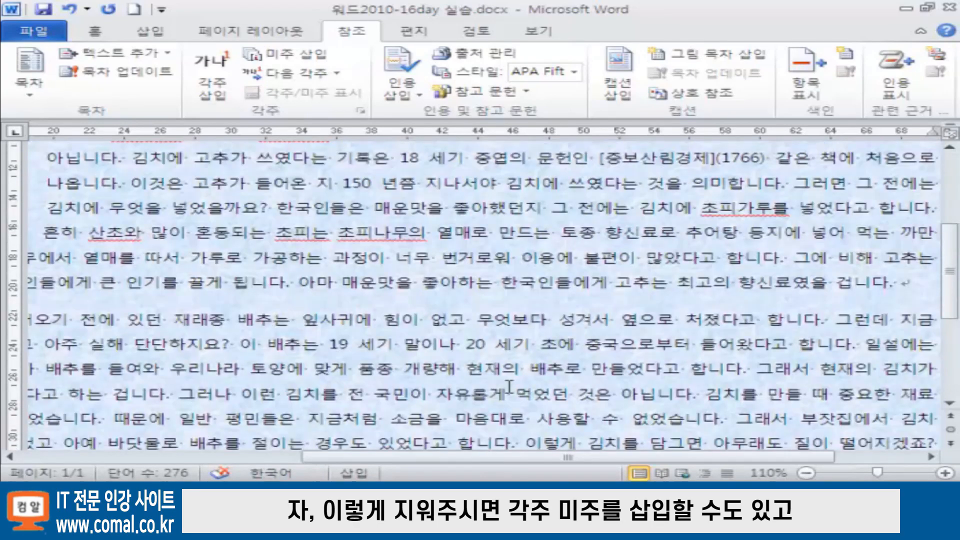
scroll(509, 387, "up", 3)
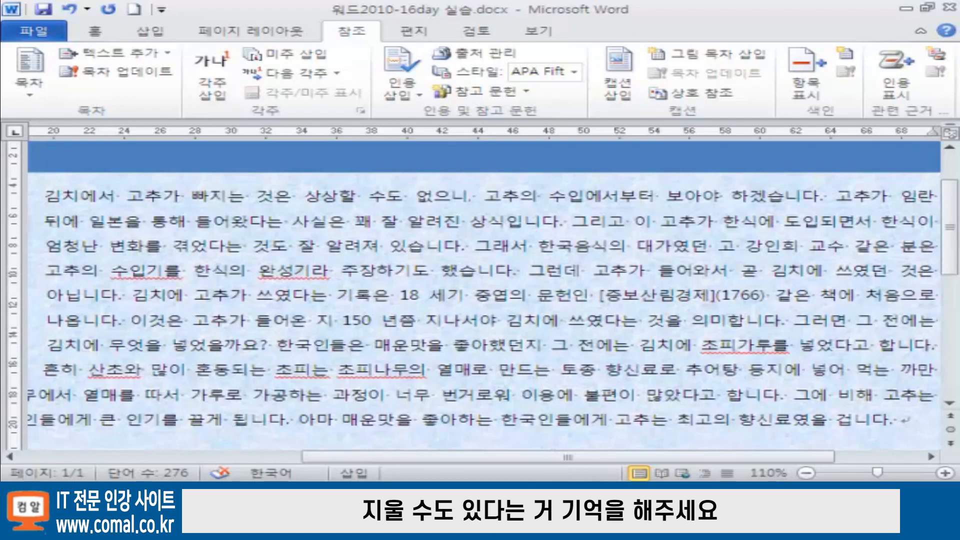
Search the document for 김치 using the Find command
left_click_drag(579, 457, 429, 459)
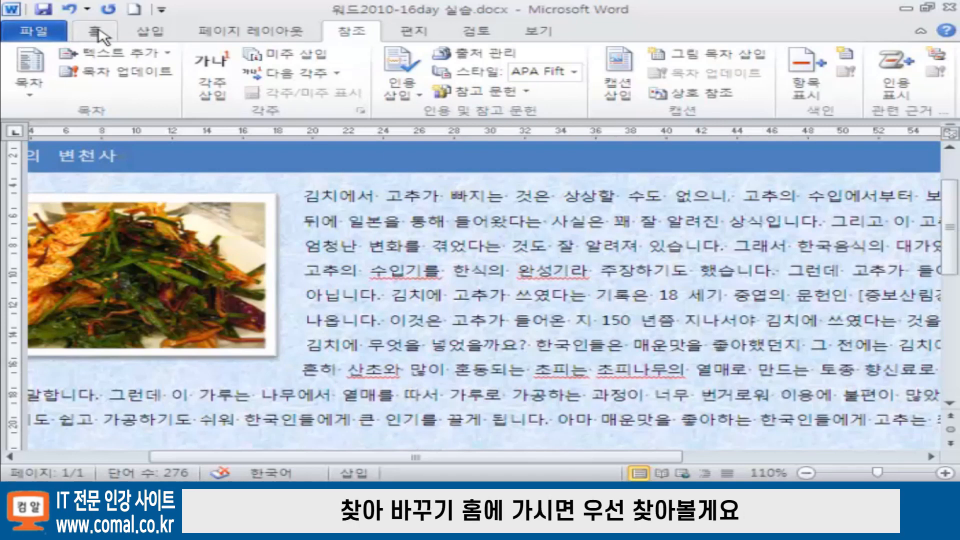
left_click(93, 33)
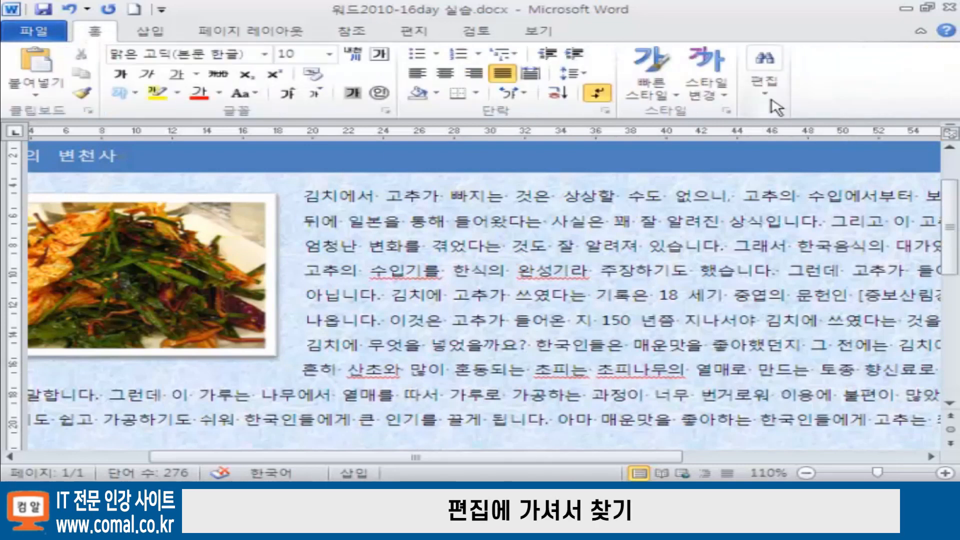
left_click(767, 92)
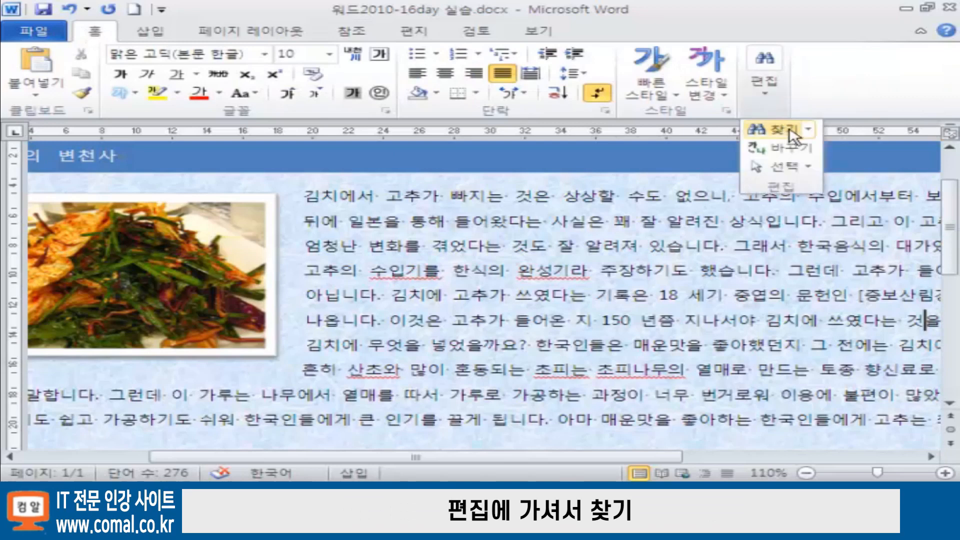
left_click(808, 131)
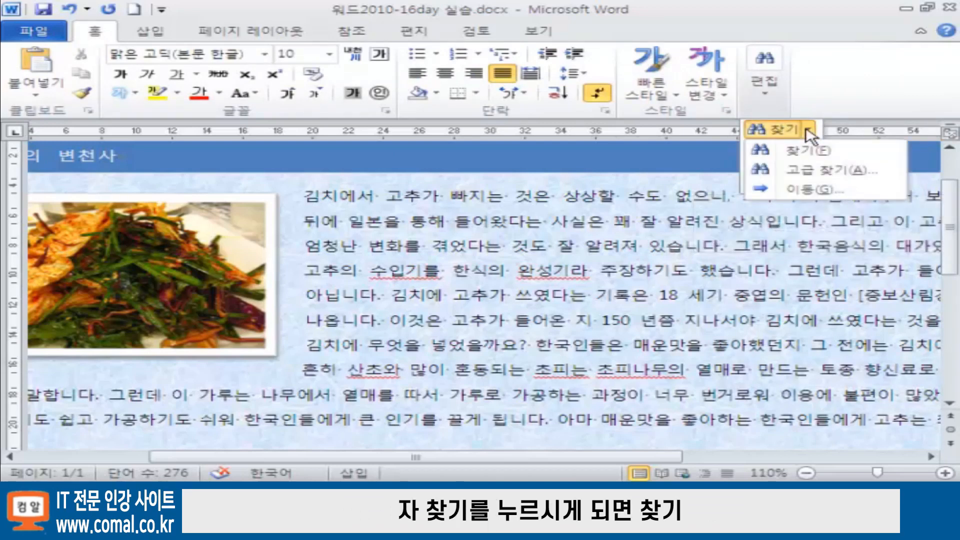
left_click(810, 150)
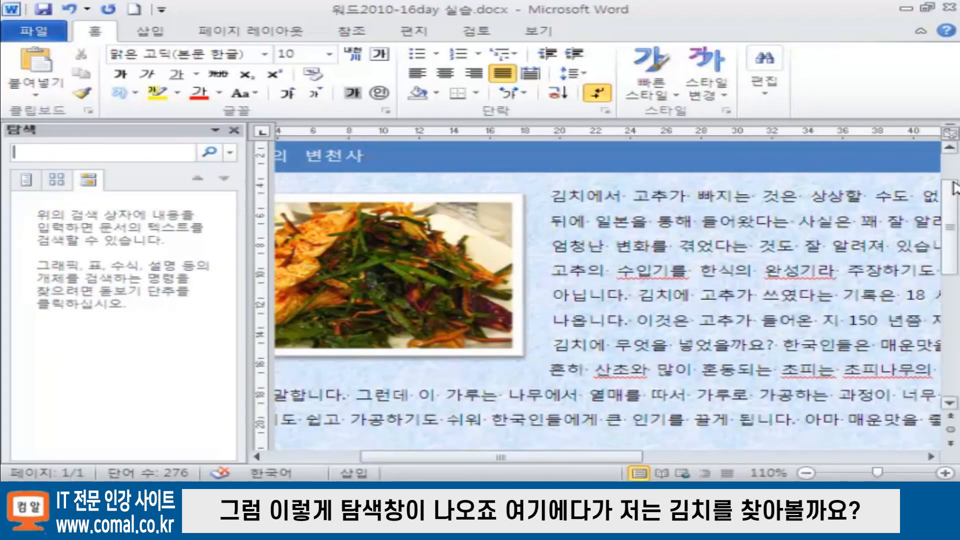
type("김치")
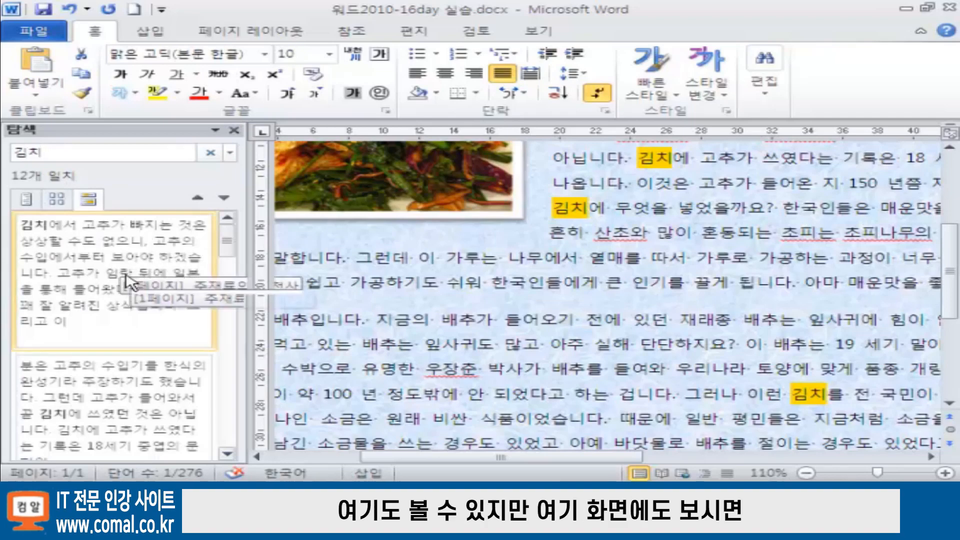
Look through the highlighted 김치 matches across the article and close the search
scroll(129, 283, "down", 3)
scroll(837, 261, "down", 3)
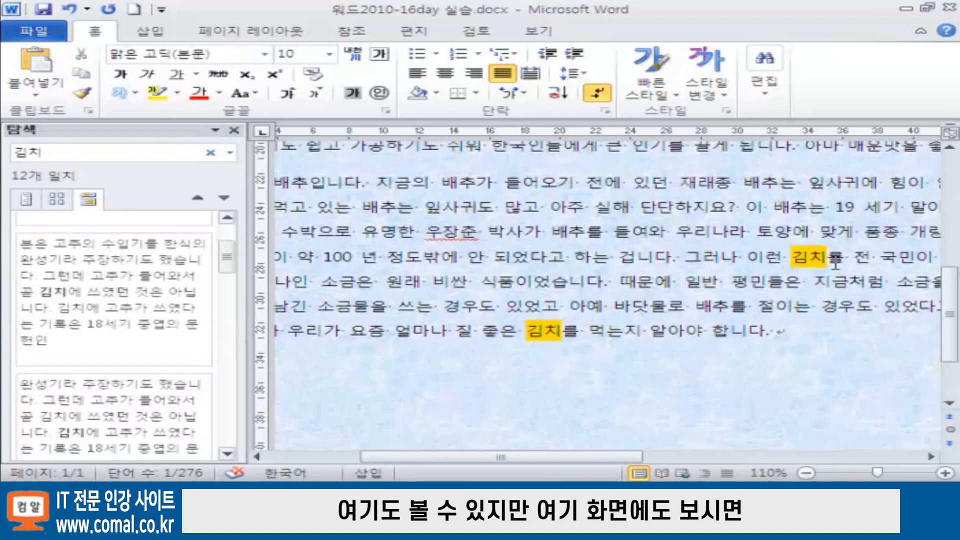
scroll(835, 263, "right", 10)
scroll(588, 293, "up", 10)
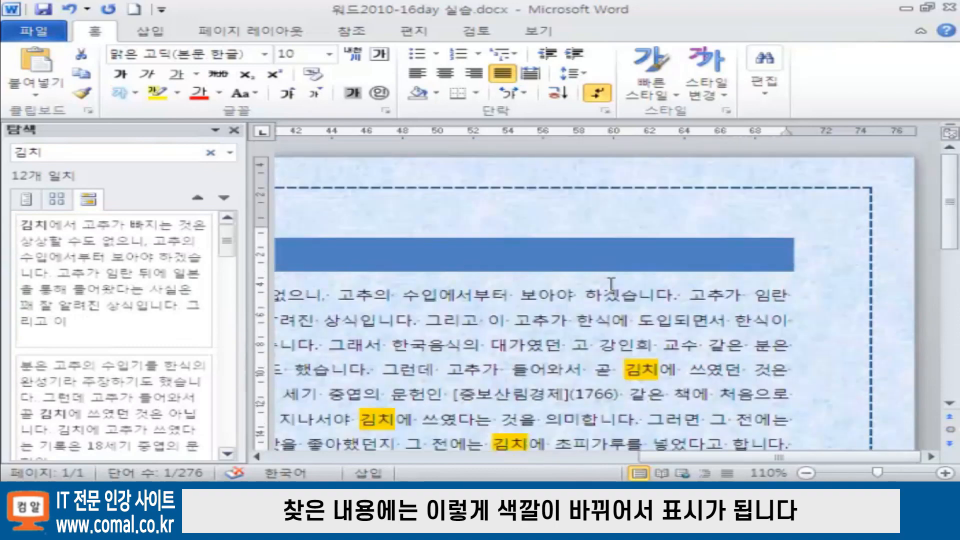
left_click_drag(726, 458, 396, 456)
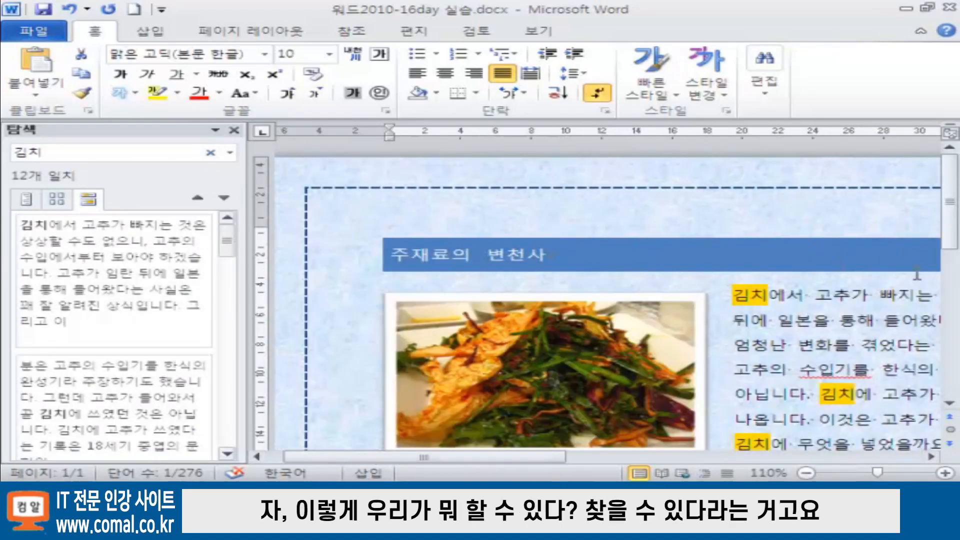
left_click_drag(561, 457, 726, 464)
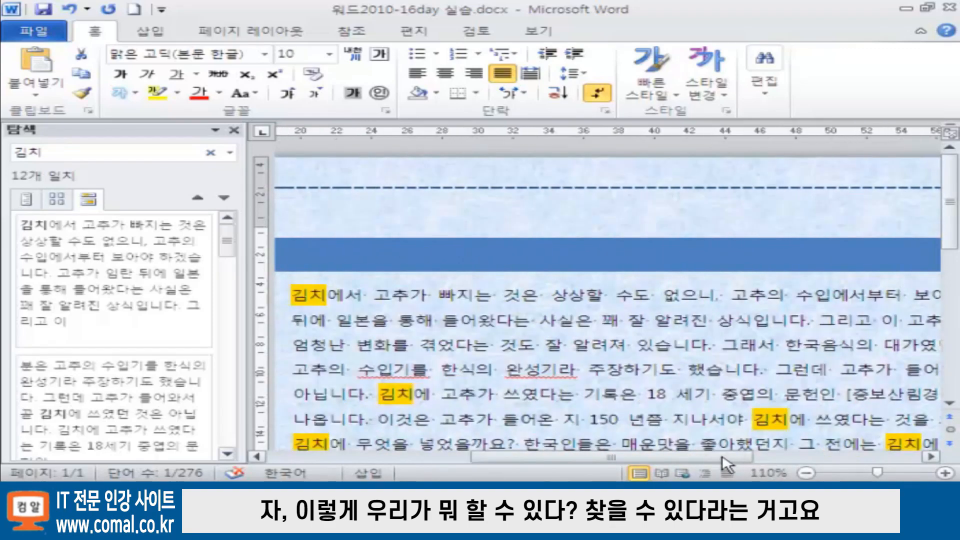
left_click(234, 130)
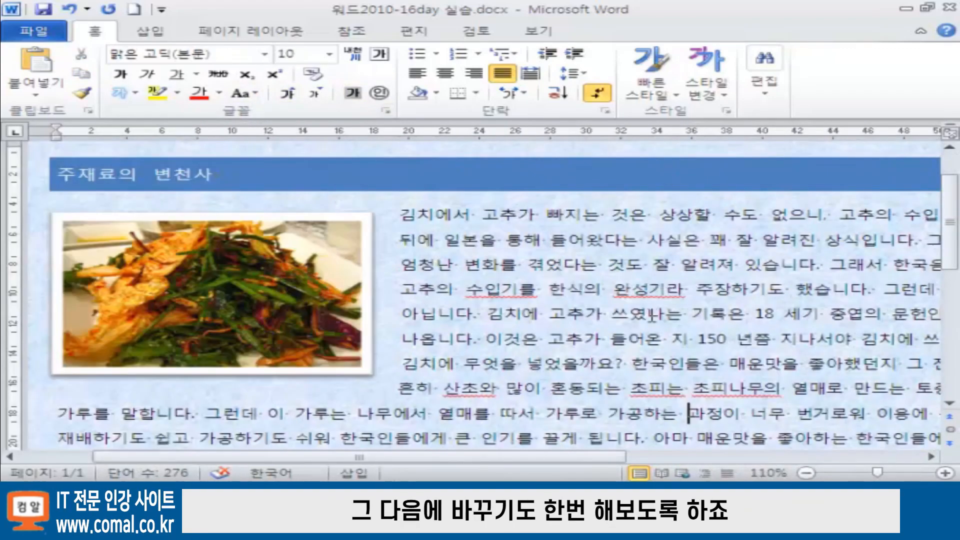
Set up a text replacement that finds 김치 and replaces it with 배추김치
left_click(765, 76)
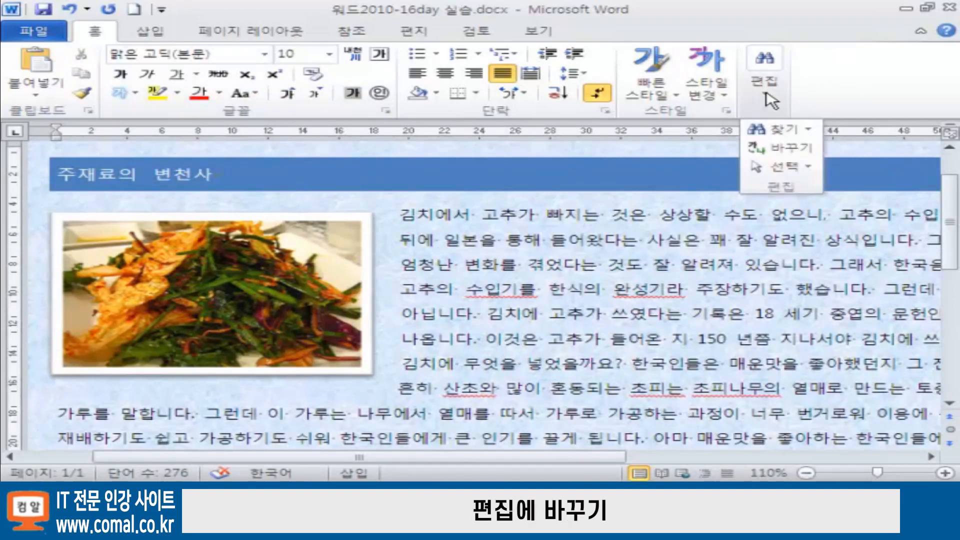
left_click(794, 149)
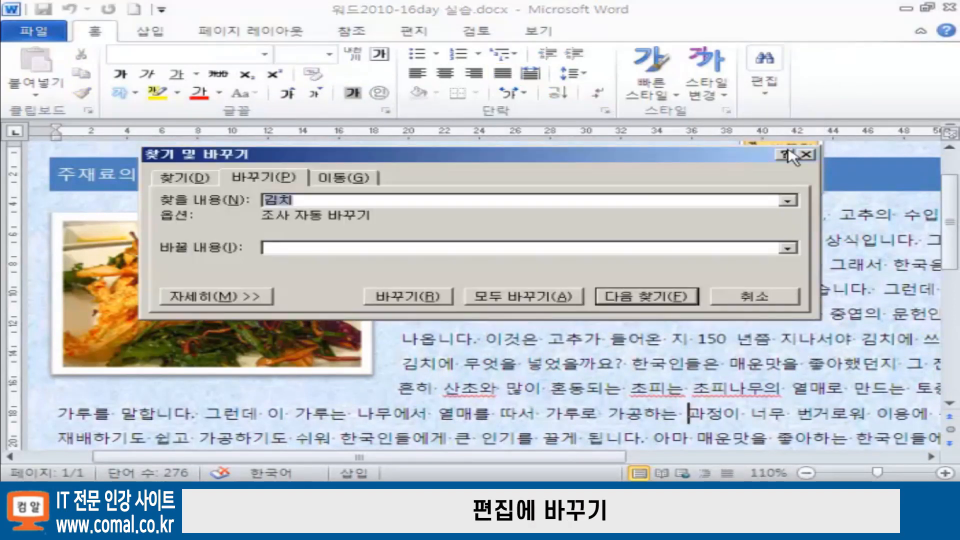
left_click_drag(411, 162, 413, 154)
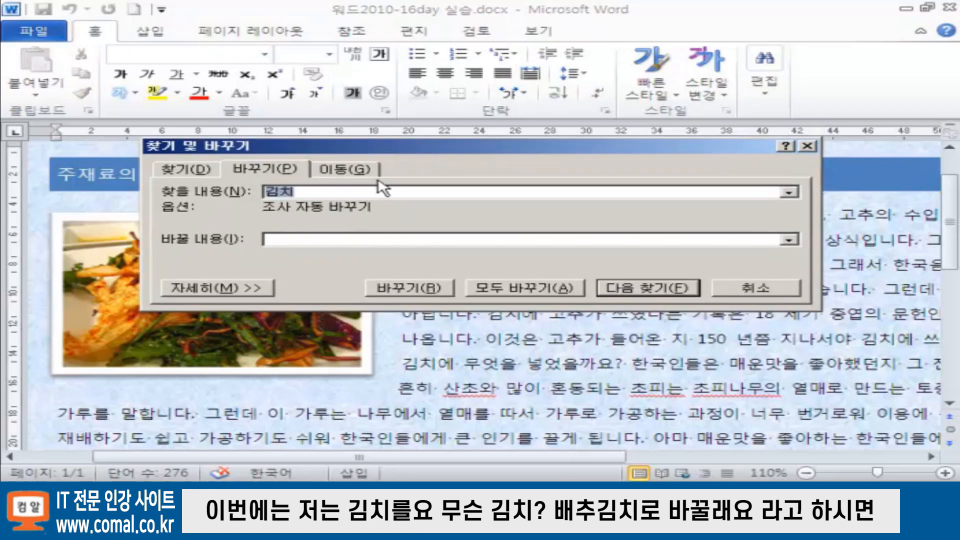
left_click(363, 239)
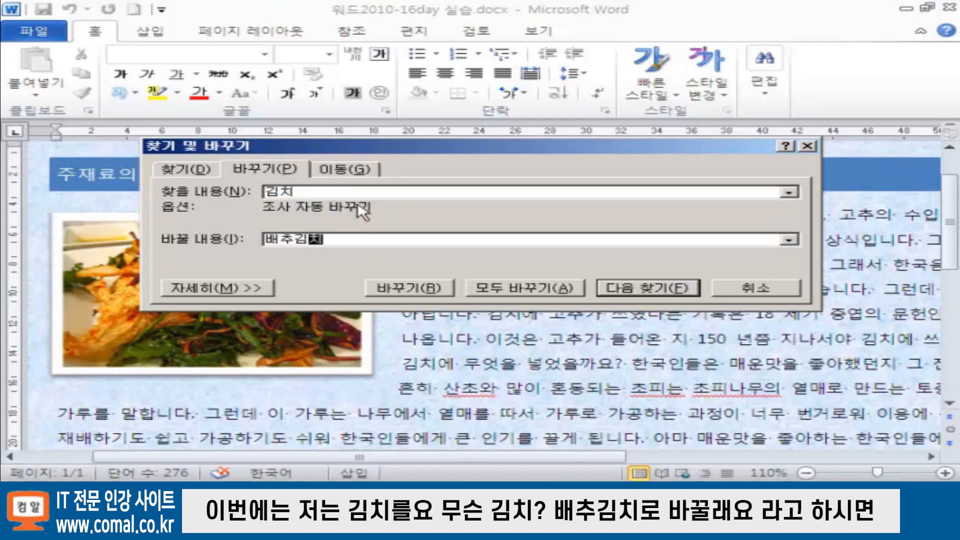
left_click_drag(472, 150, 430, 72)
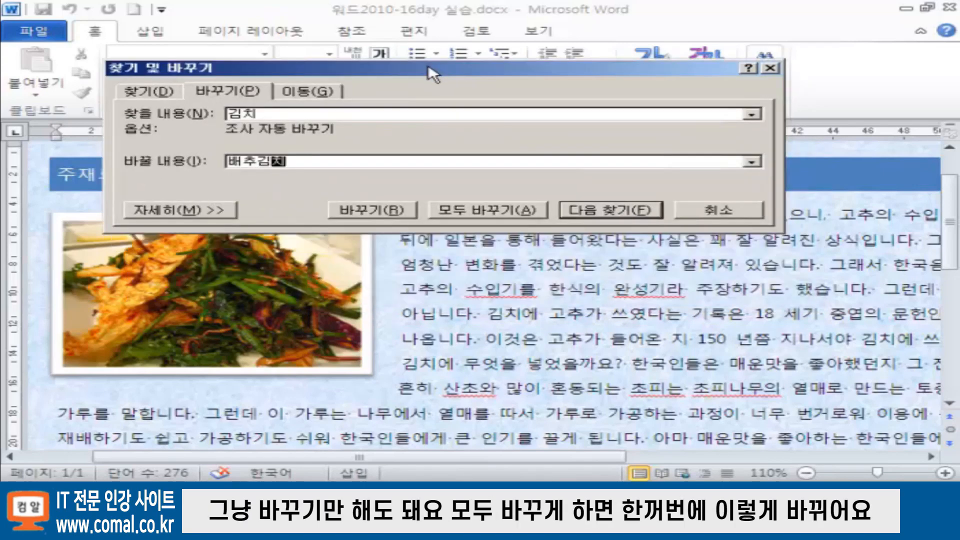
Replace every 김치 in the document with 배추김치, close the dialog and check the article's opening lines
left_click(495, 220)
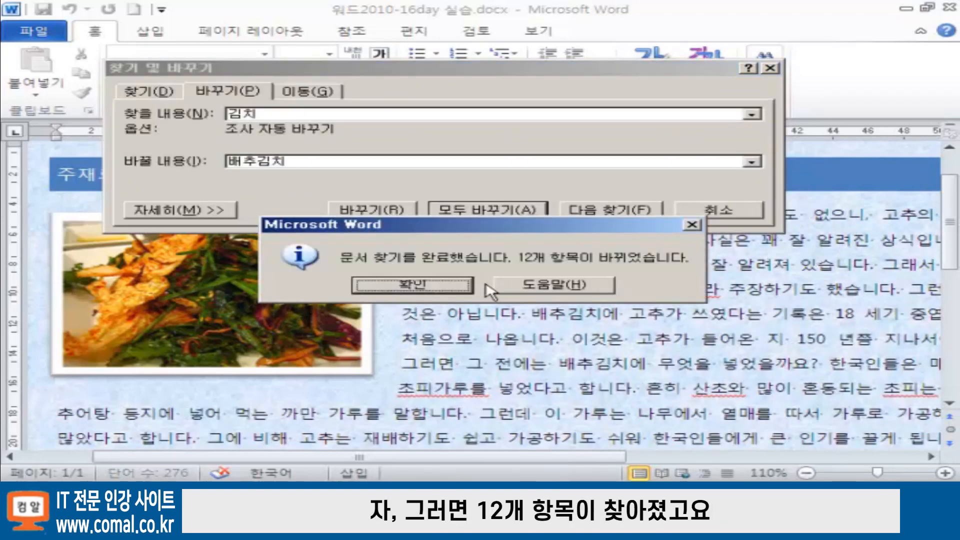
left_click(445, 282)
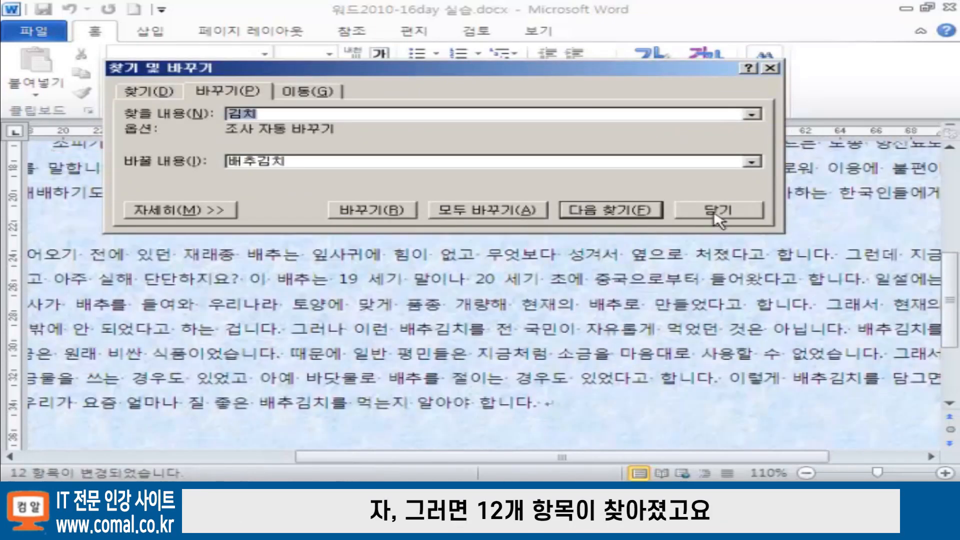
left_click(686, 219)
scroll(366, 247, "up", 10)
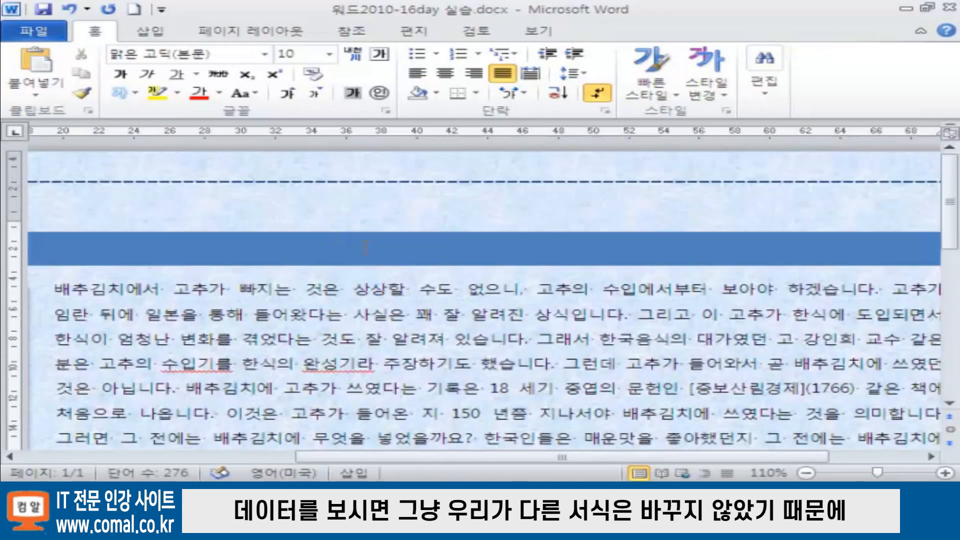
left_click_drag(575, 457, 457, 457)
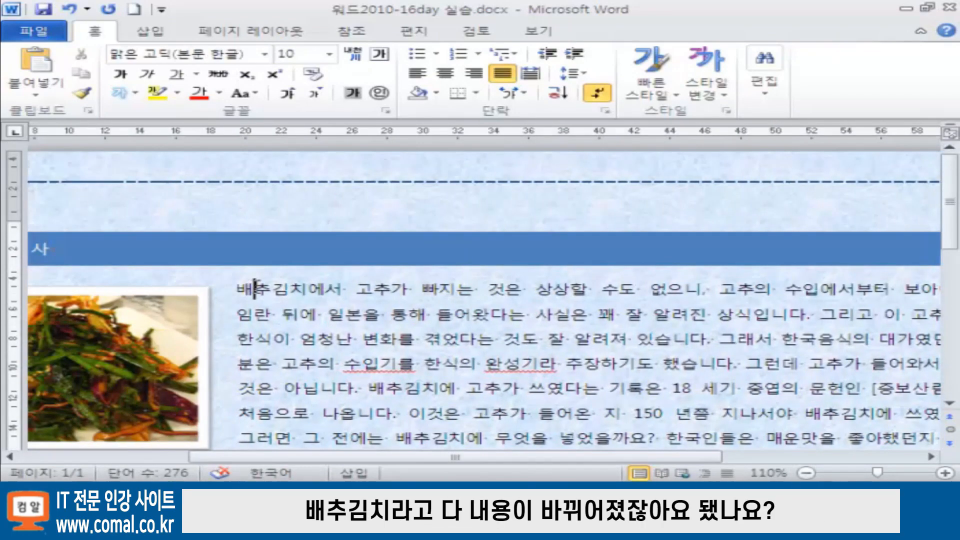
left_click_drag(255, 289, 291, 289)
left_click(323, 297)
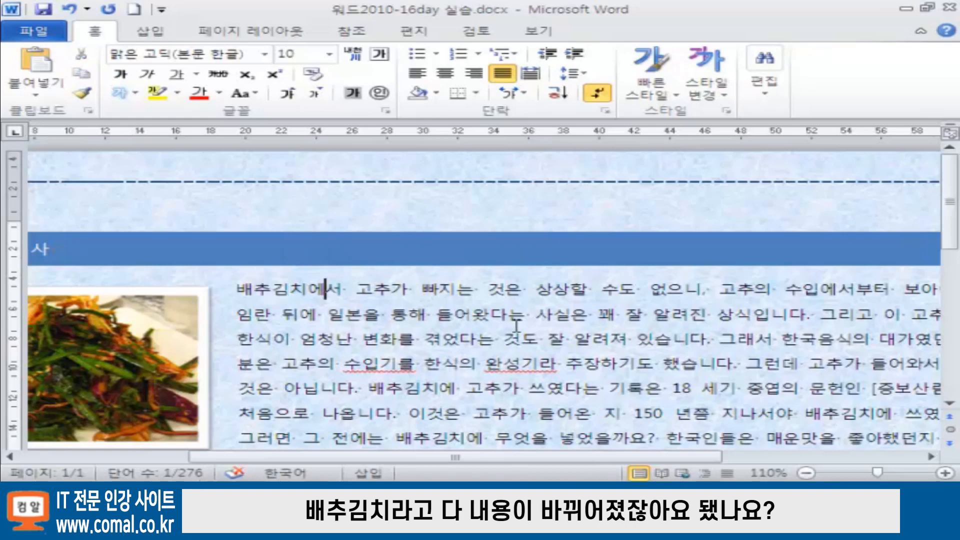
left_click(620, 320)
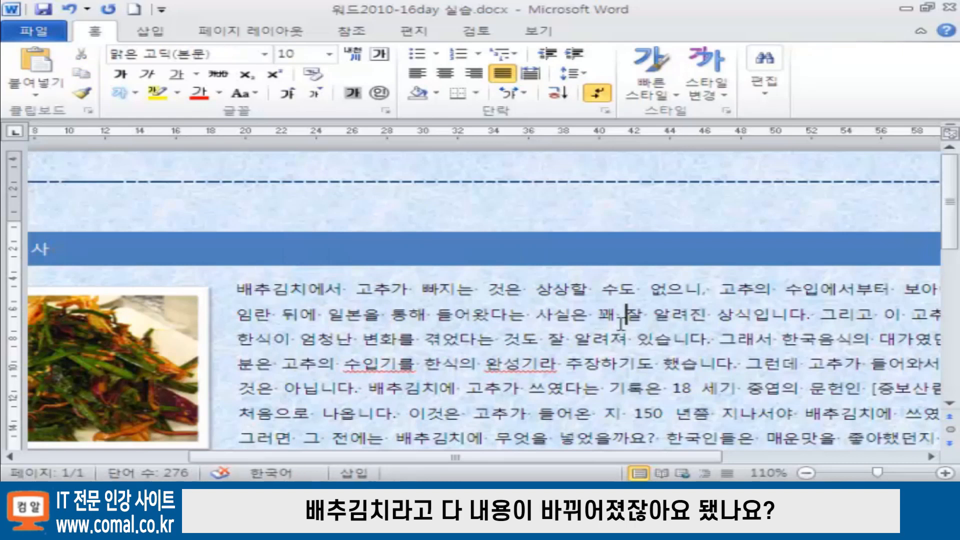
Set up a new replacement that finds 배추김치 and replaces it with 김치
left_click(759, 90)
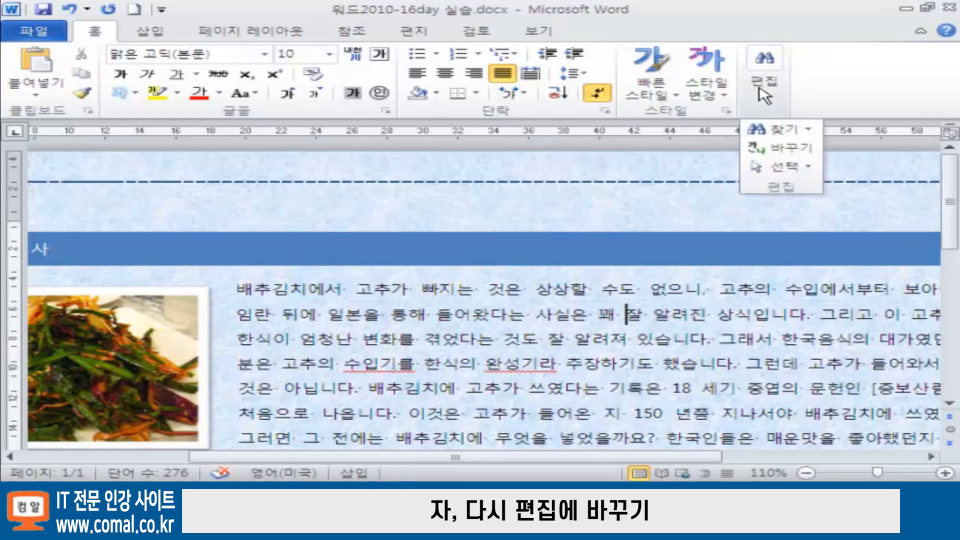
left_click(790, 159)
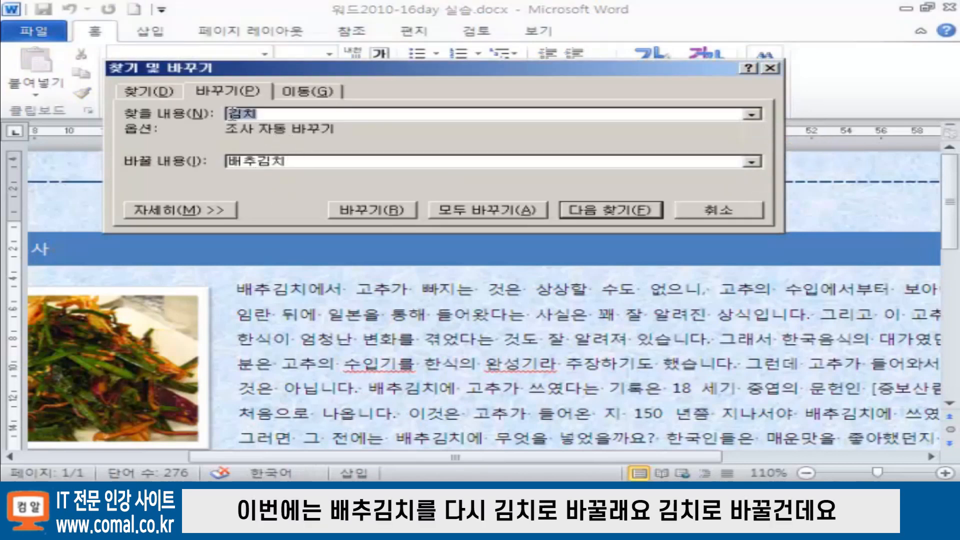
type("배추")
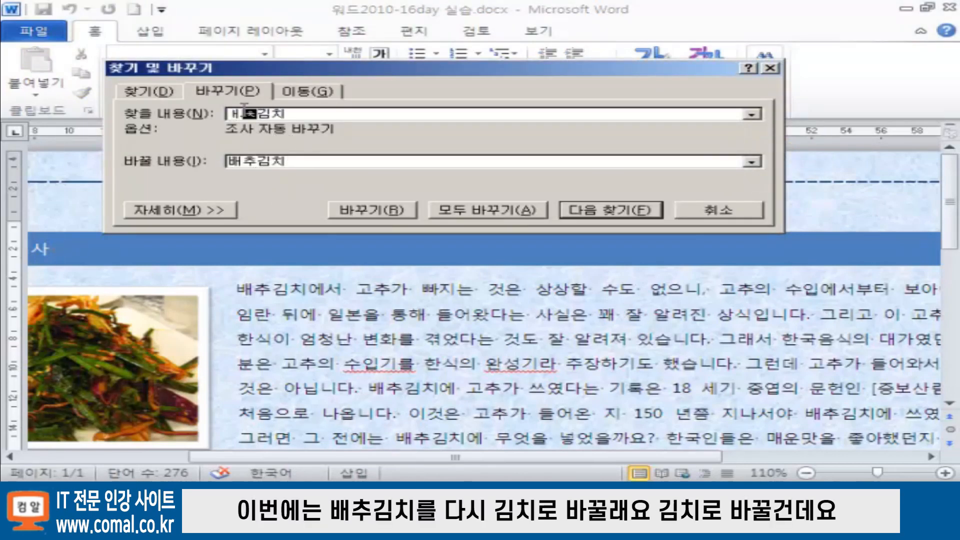
key("BackSpace")
key("BackSpace")
key("BackSpace")
type("배")
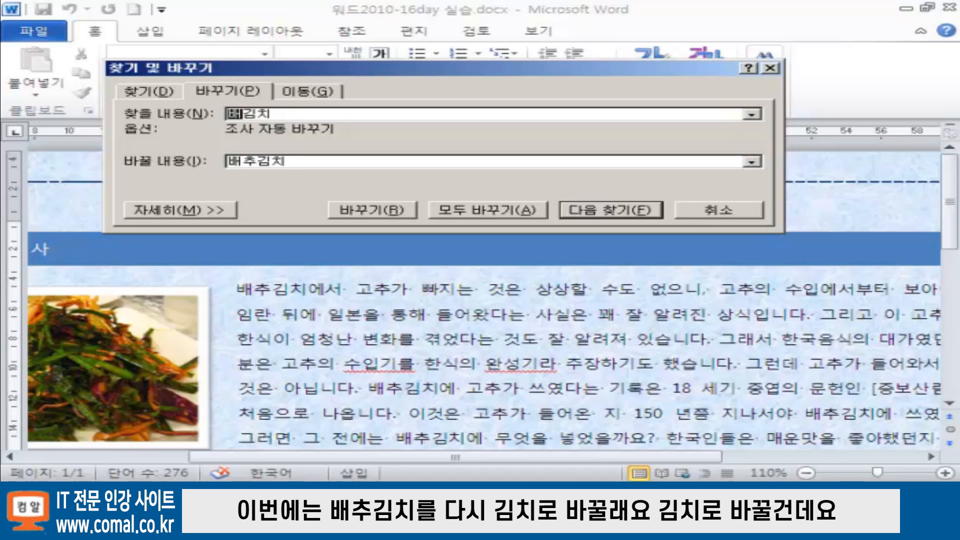
type("추")
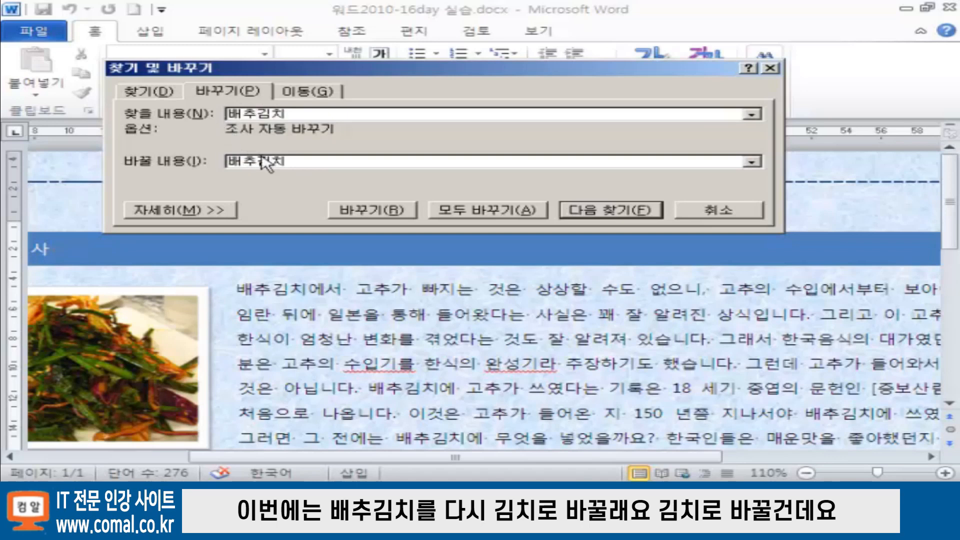
key("Delete")
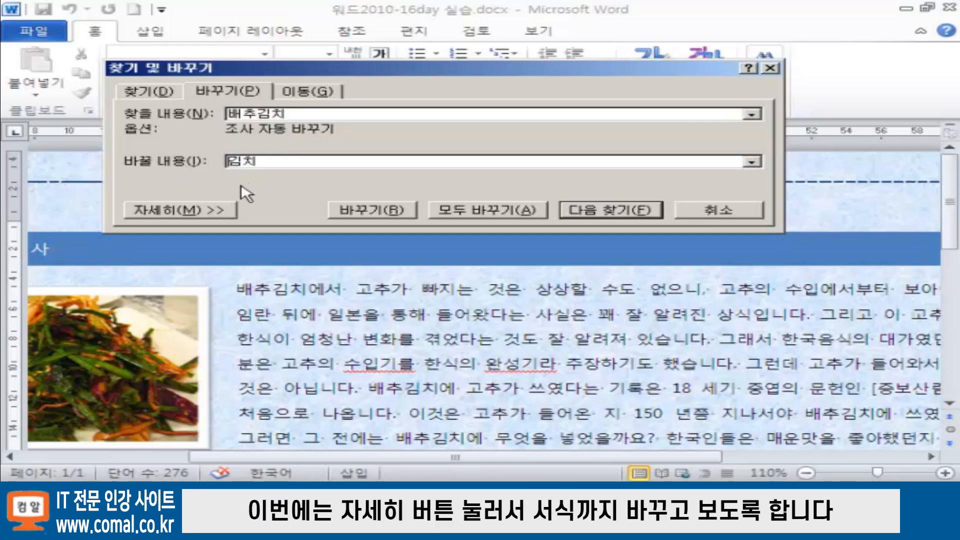
Expand the replacement options and set the Korean font of the replacement text 김치 to 수다공주
left_click(218, 210)
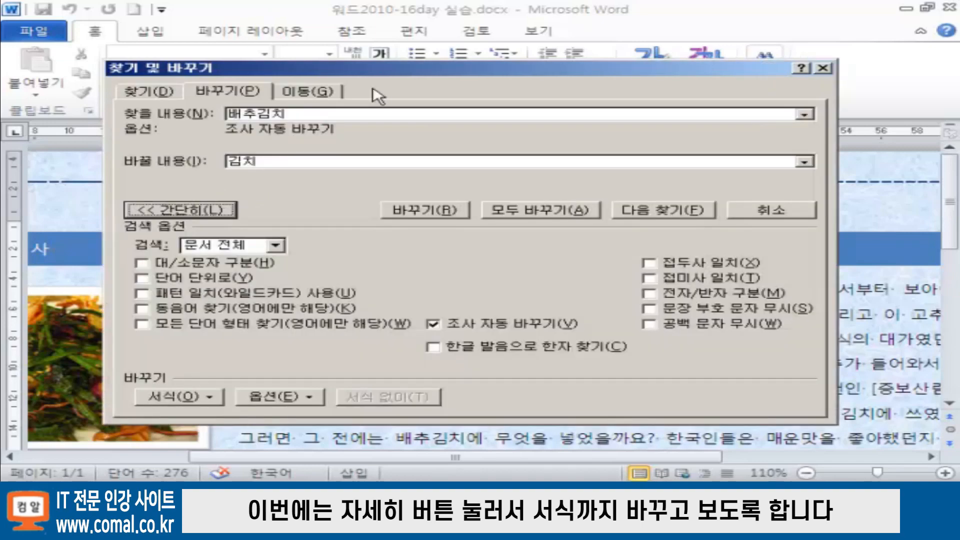
left_click_drag(395, 77, 398, 32)
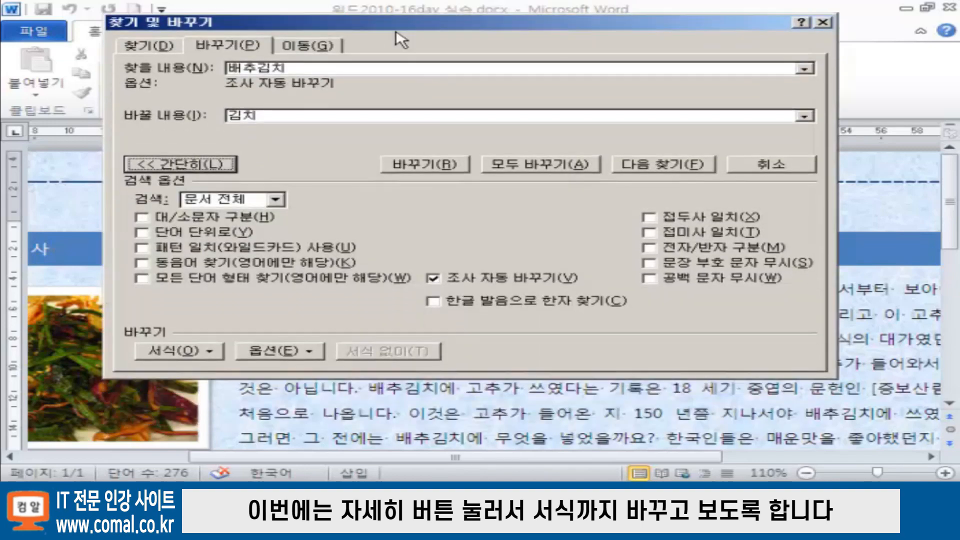
left_click(219, 351)
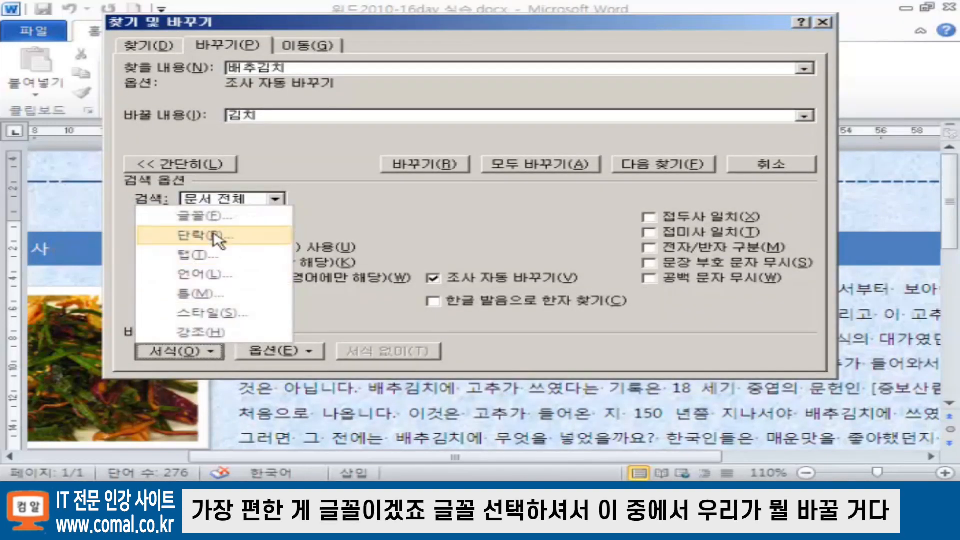
left_click(205, 216)
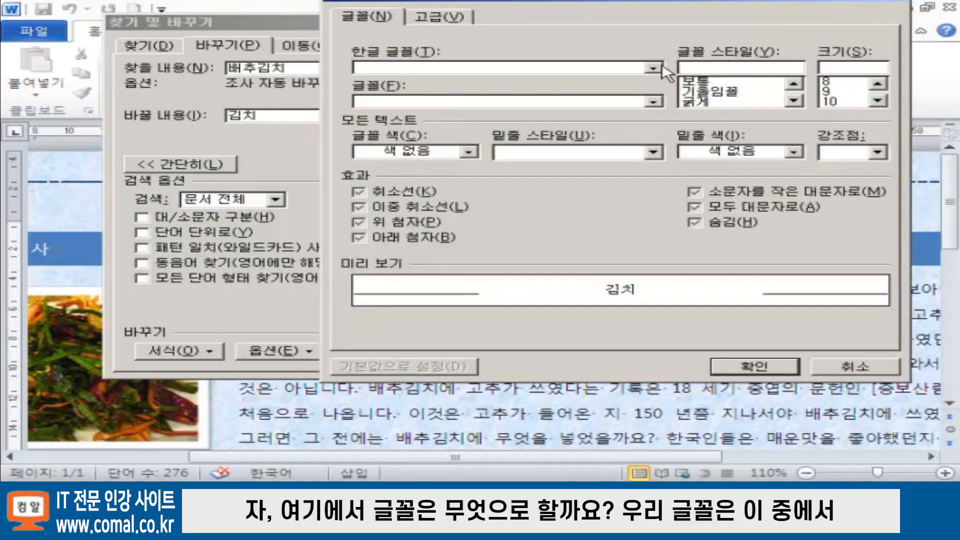
left_click(654, 68)
scroll(480, 90, "down", 3)
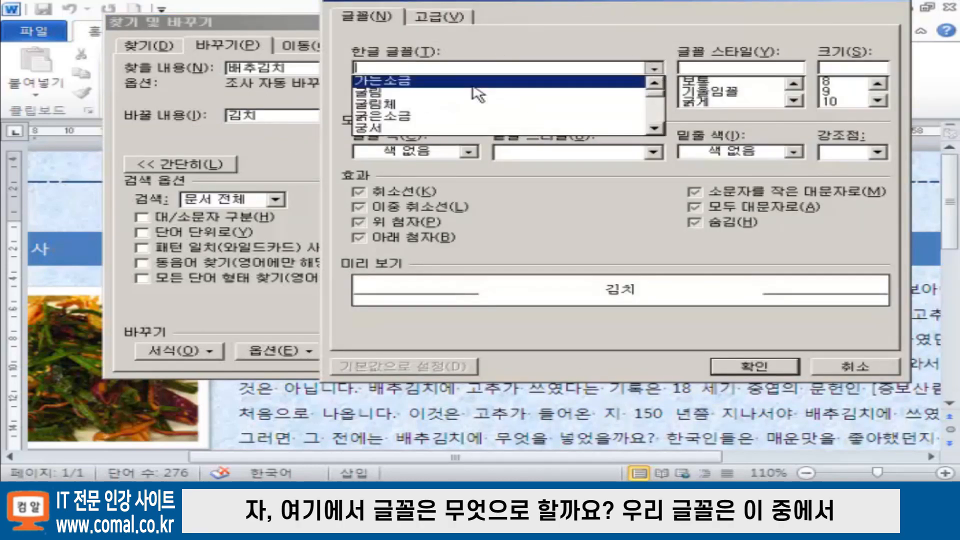
scroll(480, 90, "up", 2)
scroll(481, 89, "down", 10)
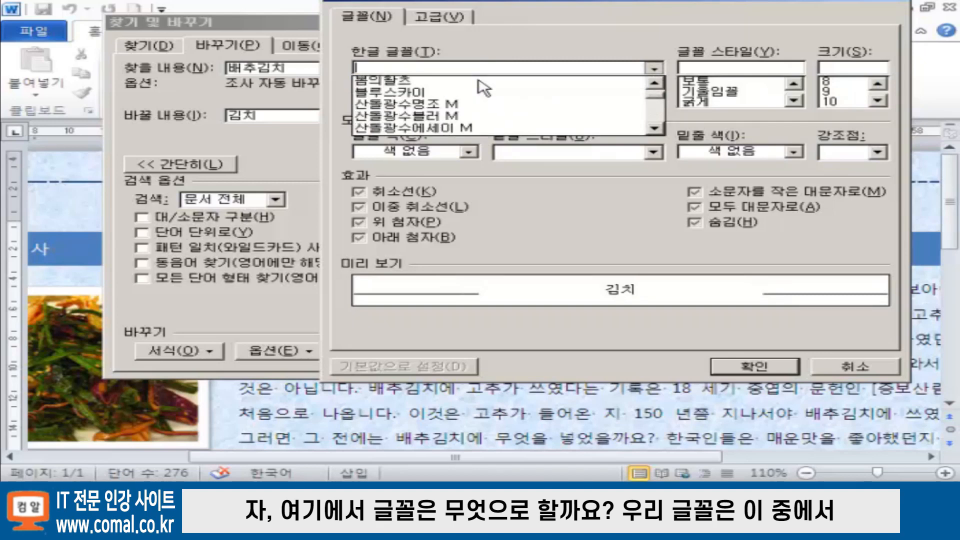
scroll(481, 89, "down", 2)
scroll(477, 84, "down", 2)
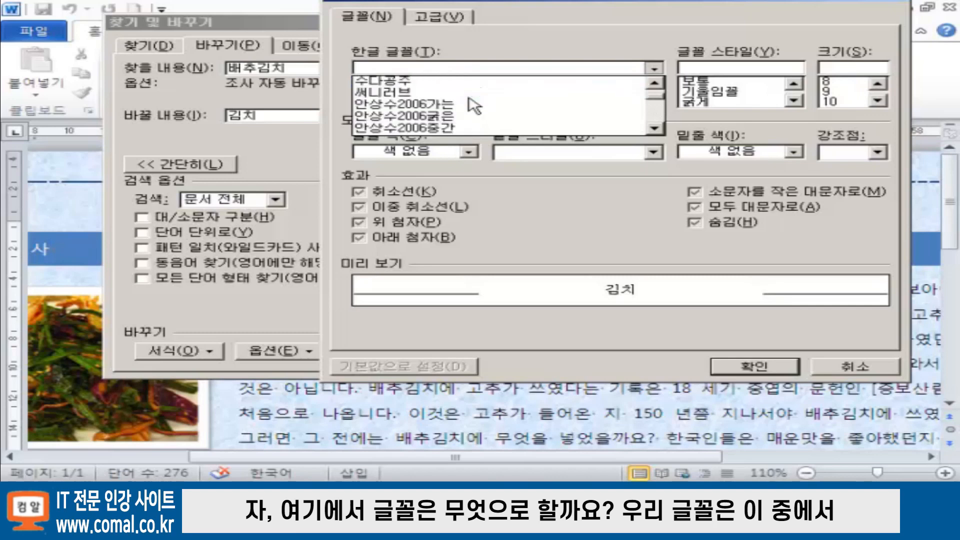
scroll(465, 88, "up", 1)
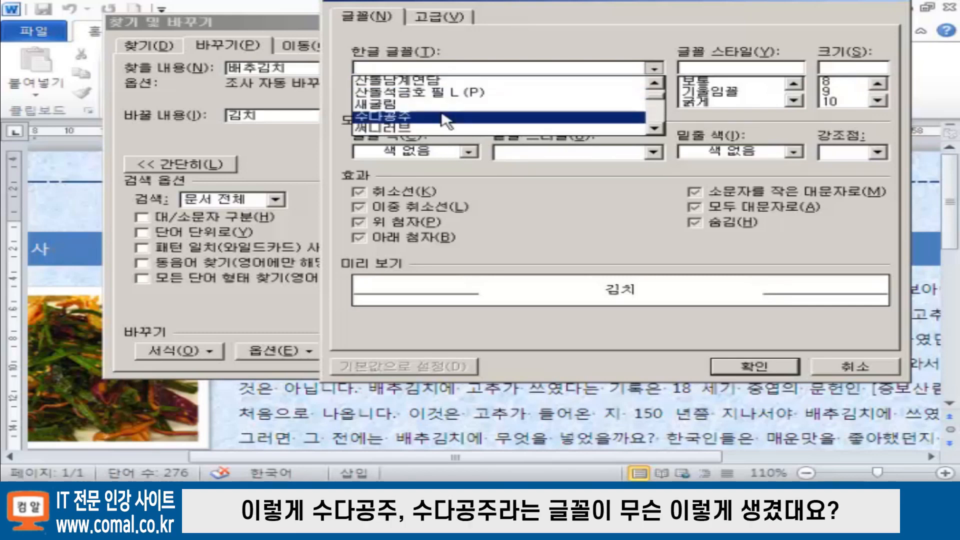
left_click(443, 117)
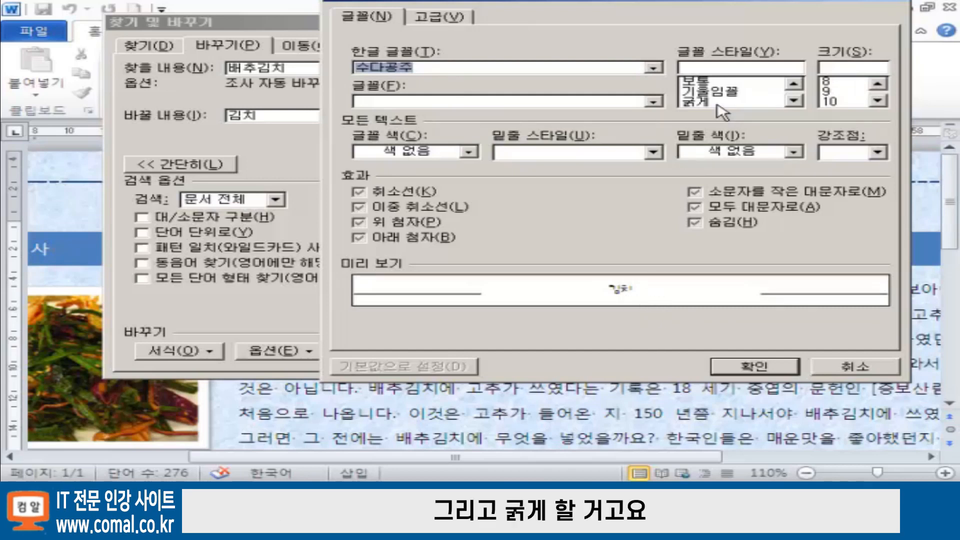
Make the replacement text bold (굵게), size 16, with the red 강조색 2 font colour, and accept the font formatting
left_click(717, 104)
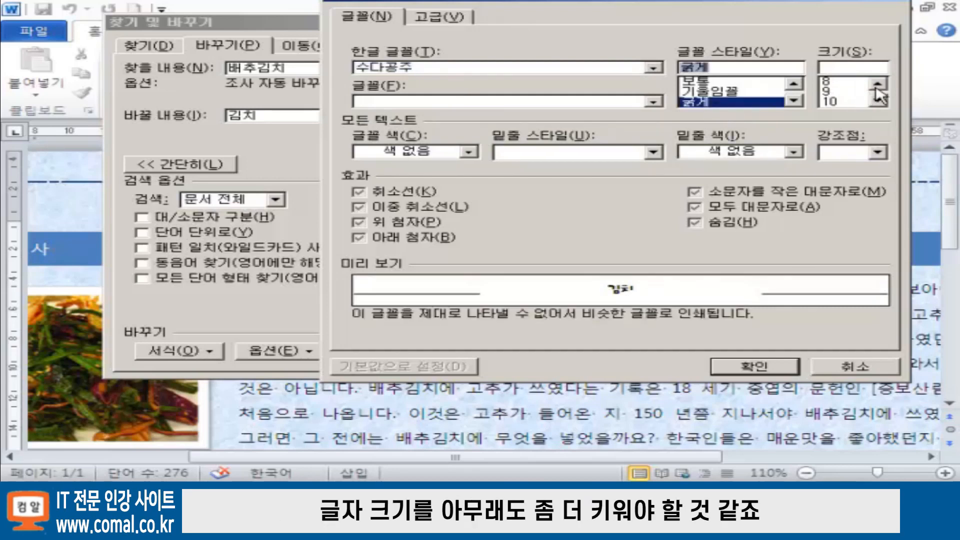
left_click(878, 101)
left_click(878, 101)
left_click(877, 101)
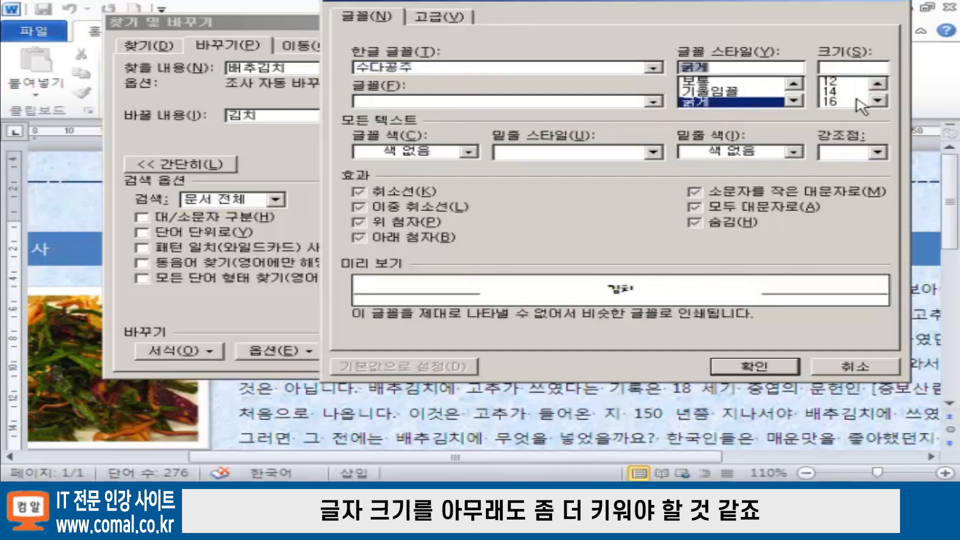
left_click(848, 103)
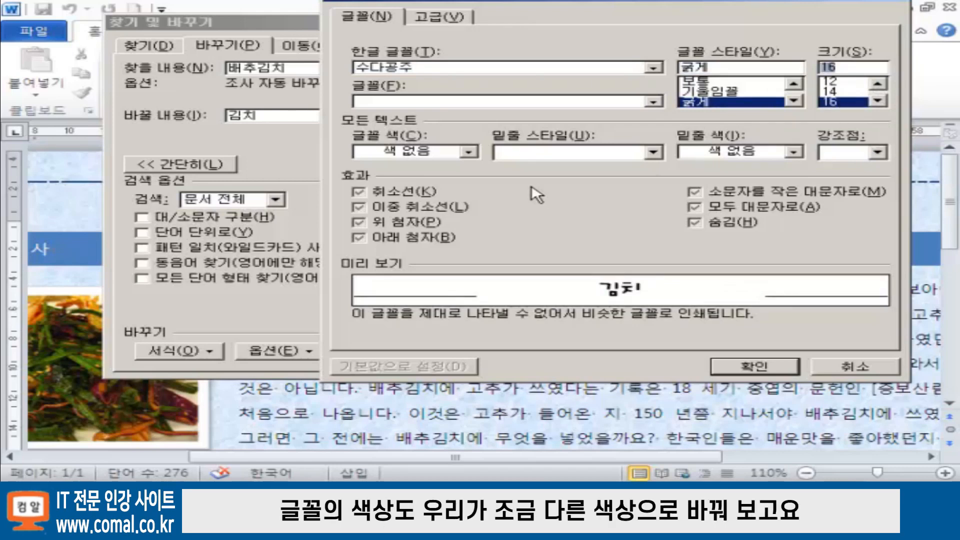
left_click(469, 151)
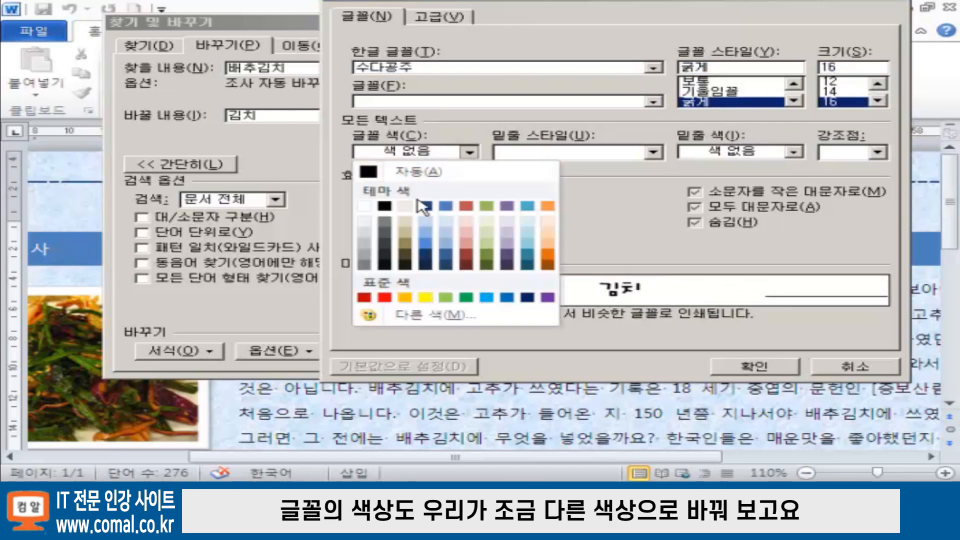
left_click(466, 206)
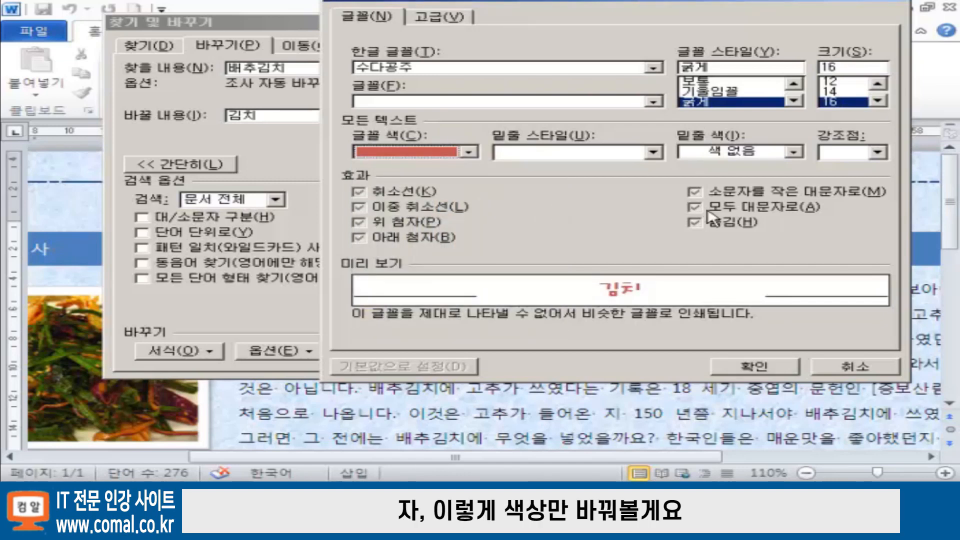
left_click(752, 366)
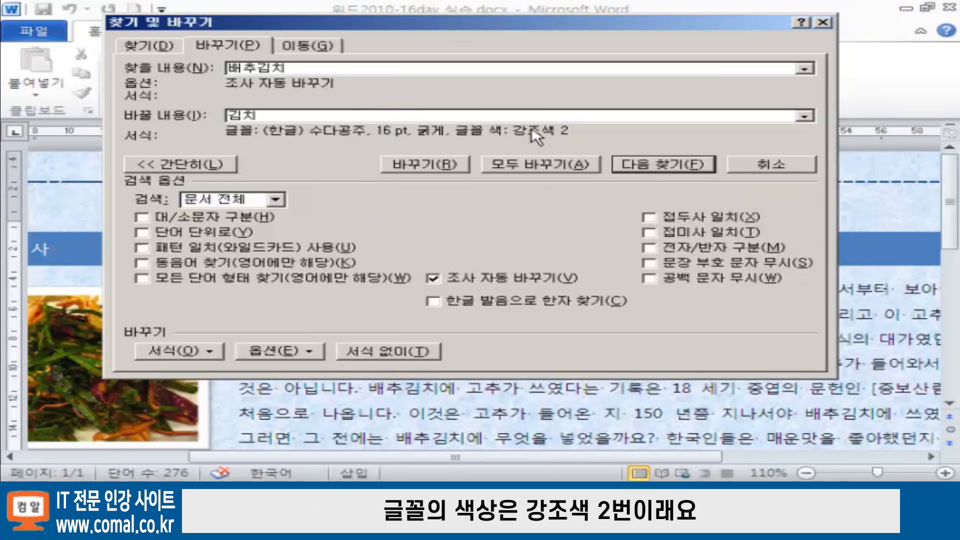
Replace every 배추김치 in the document with the formatted 김치 and close the dialog
left_click(567, 168)
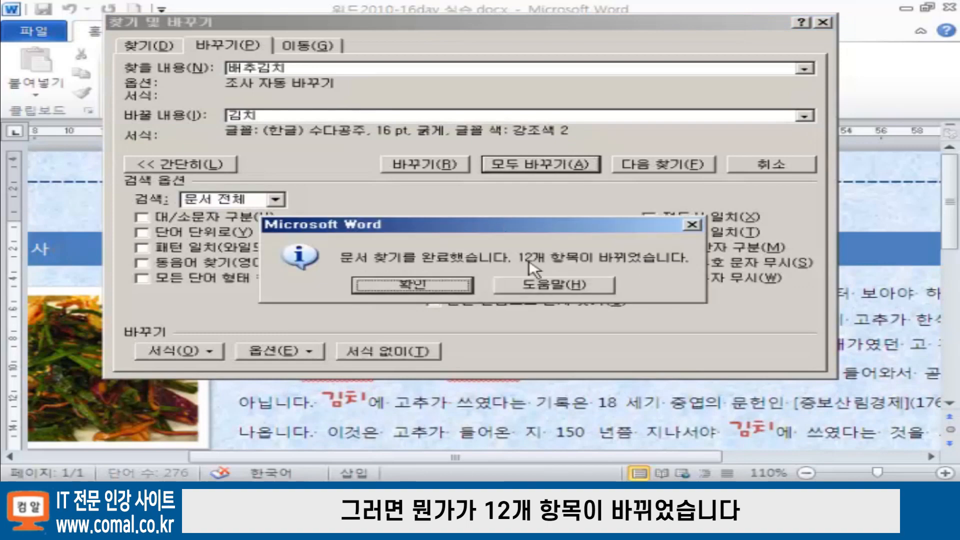
left_click(444, 286)
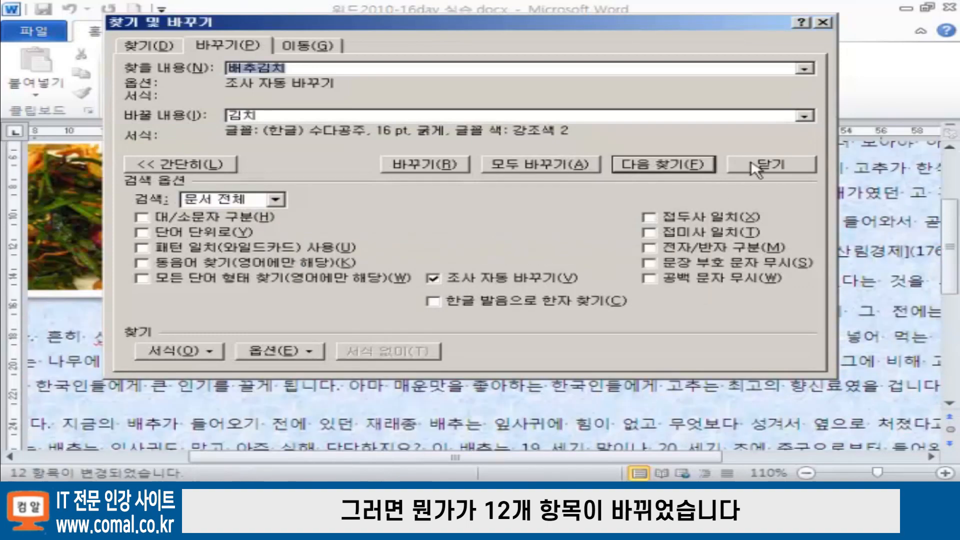
left_click(758, 169)
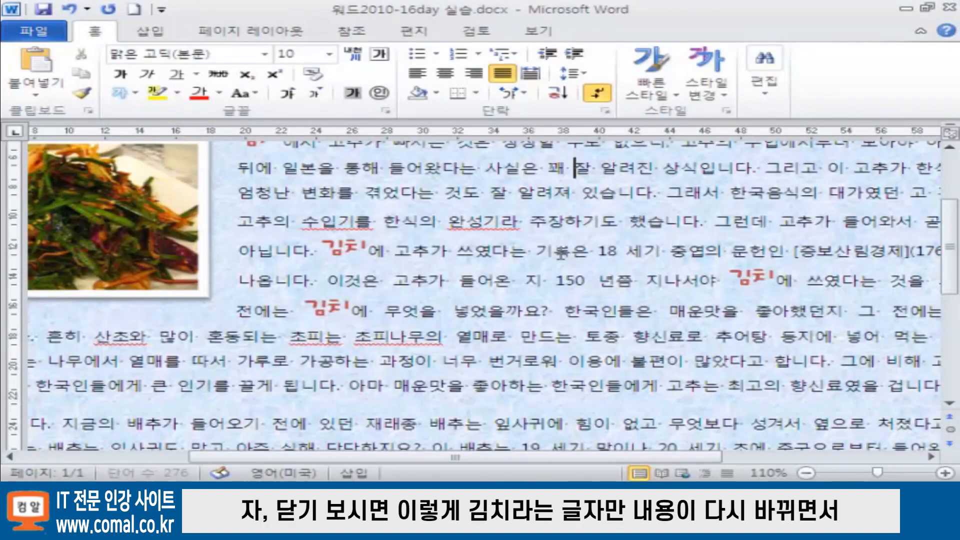
Look through the whole article to check the formatting of the replaced 김치 words
scroll(316, 306, "up", 2)
scroll(318, 301, "down", 2)
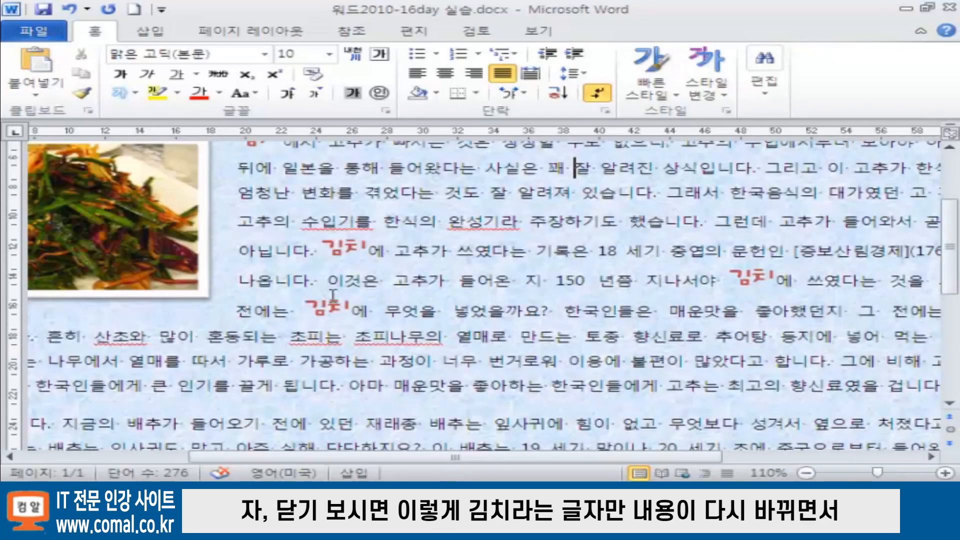
scroll(740, 279, "down", 2)
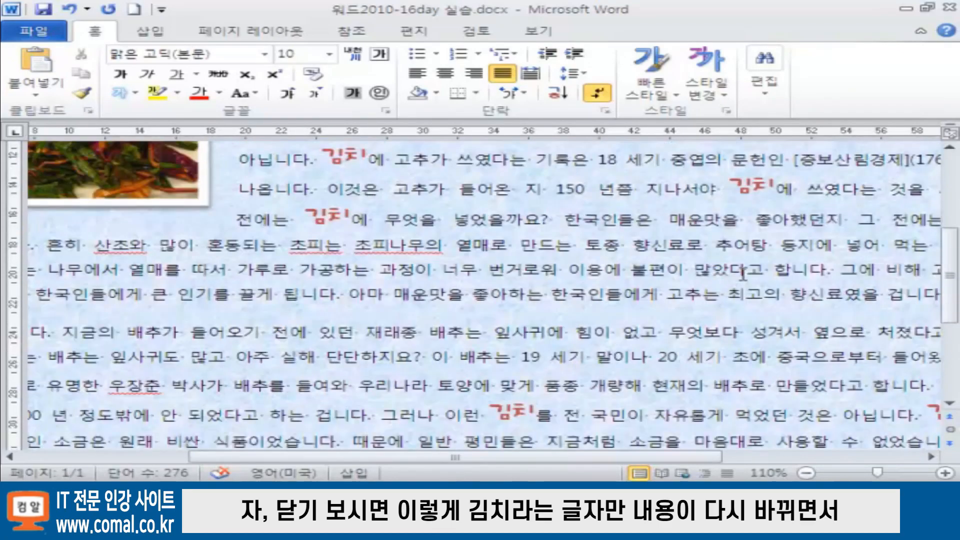
scroll(743, 274, "down", 4)
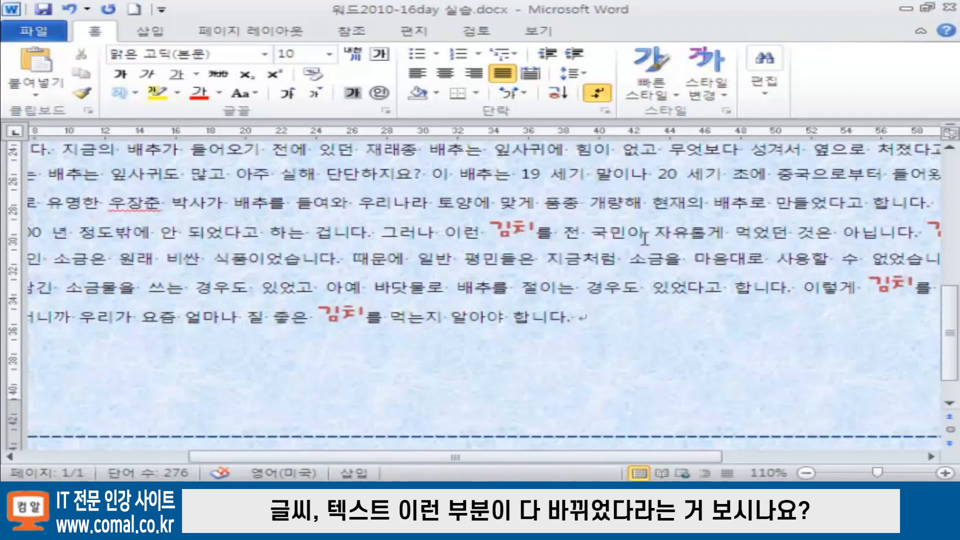
scroll(798, 286, "up", 8)
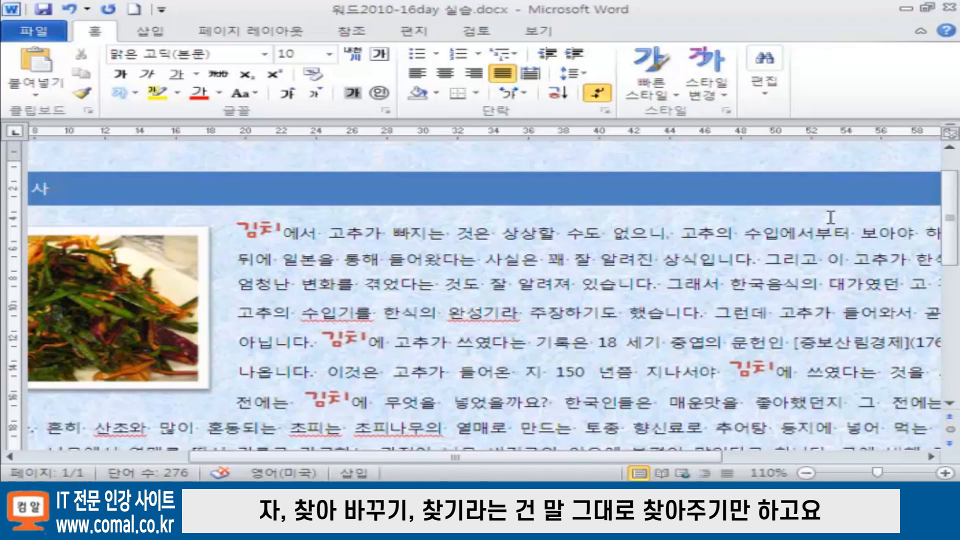
Set up a new replacement that finds 고추 and replaces it with the same word, 고추
left_click(764, 94)
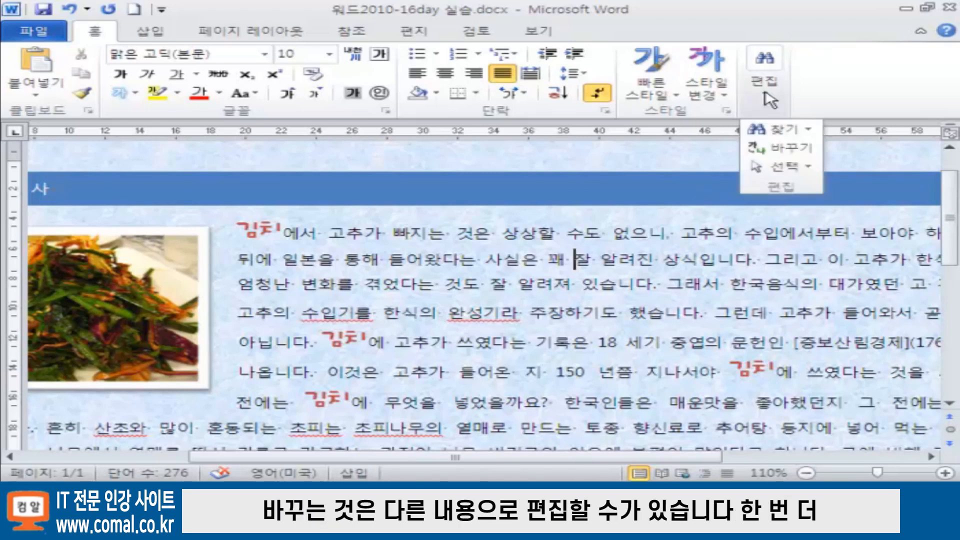
left_click(788, 148)
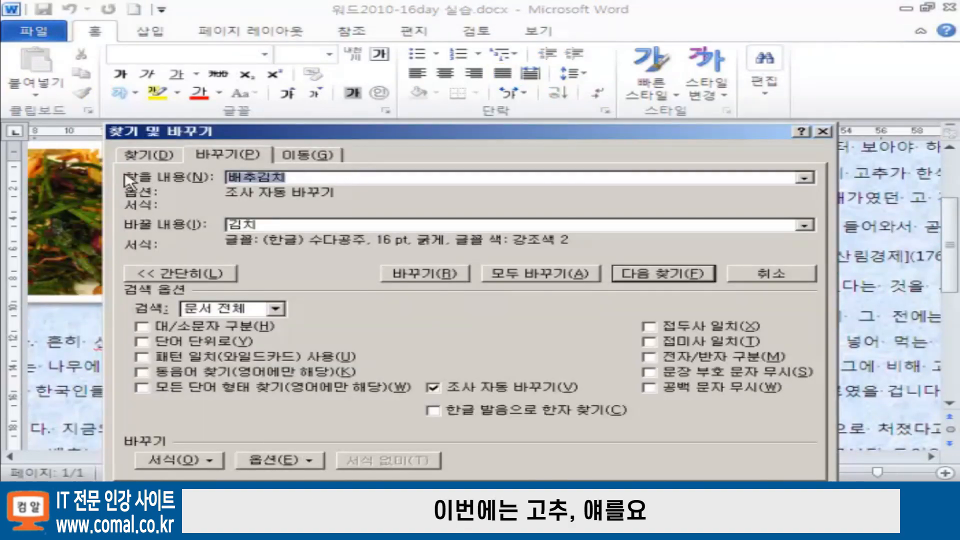
type("ㄱ")
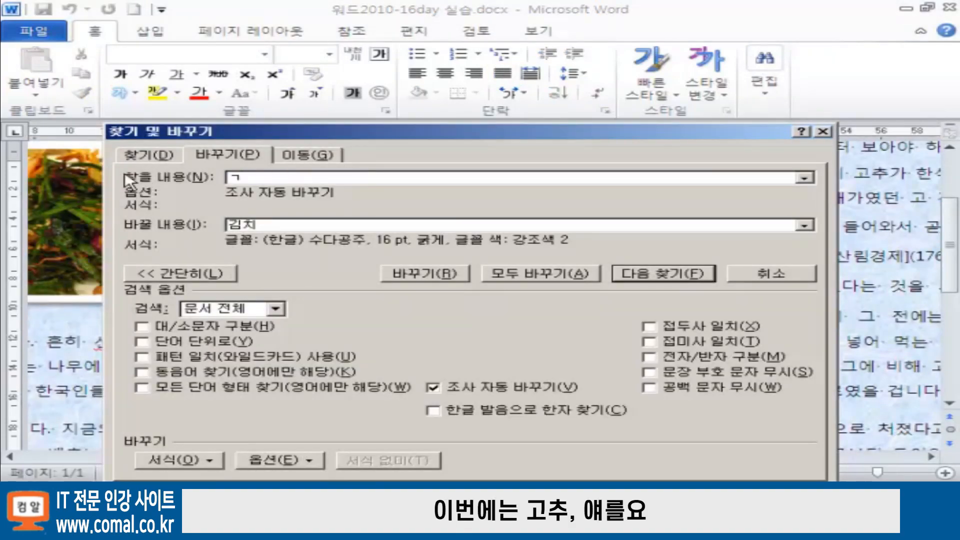
type("추")
left_click(262, 222)
left_click(203, 226)
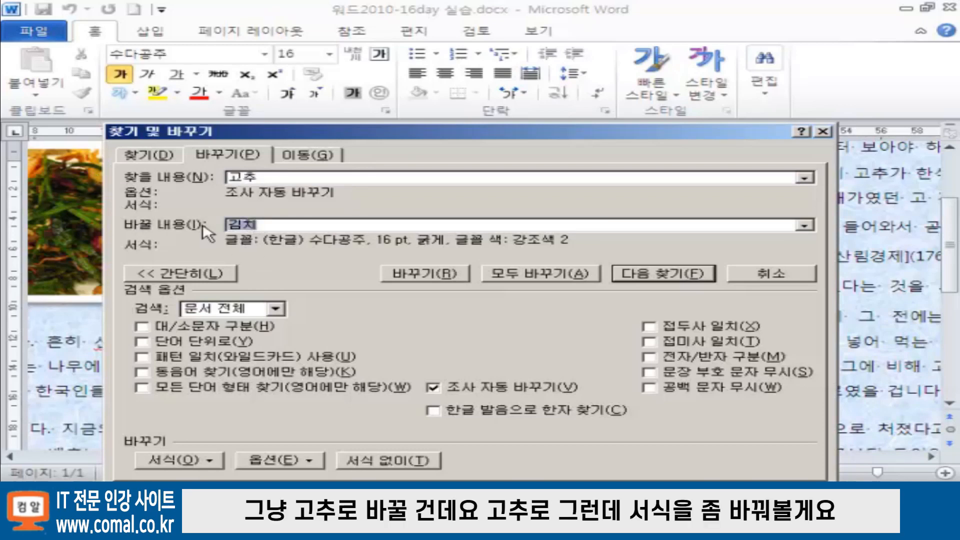
type("ㄱ")
type("추")
Set the replacement text 고추 to the standard red (빨강) font colour, size 14 and bold (굵게), and accept the font formatting
left_click(214, 459)
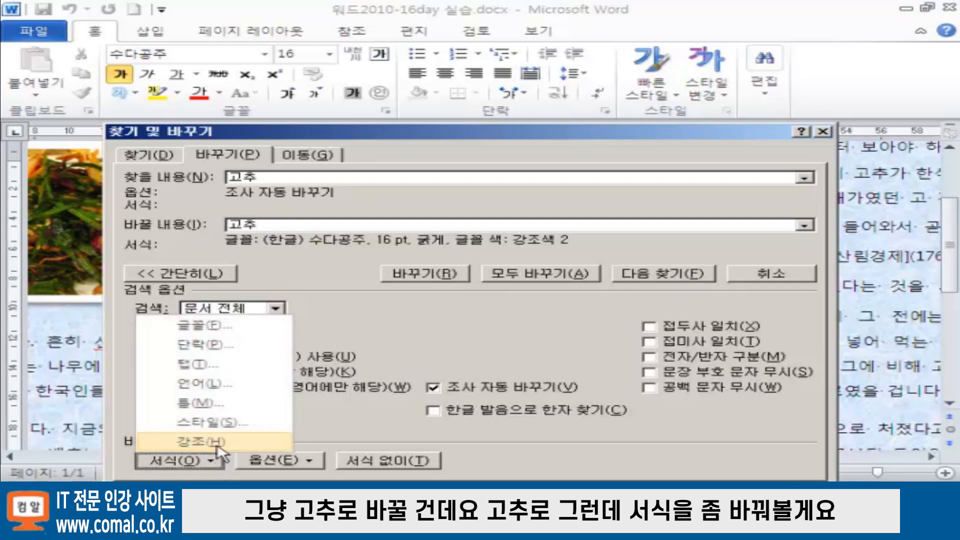
left_click(239, 328)
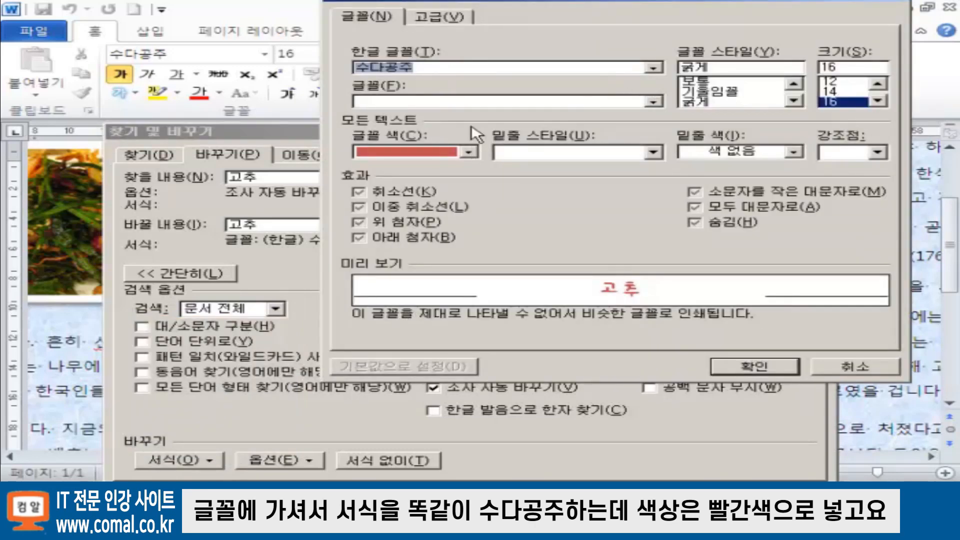
left_click(469, 152)
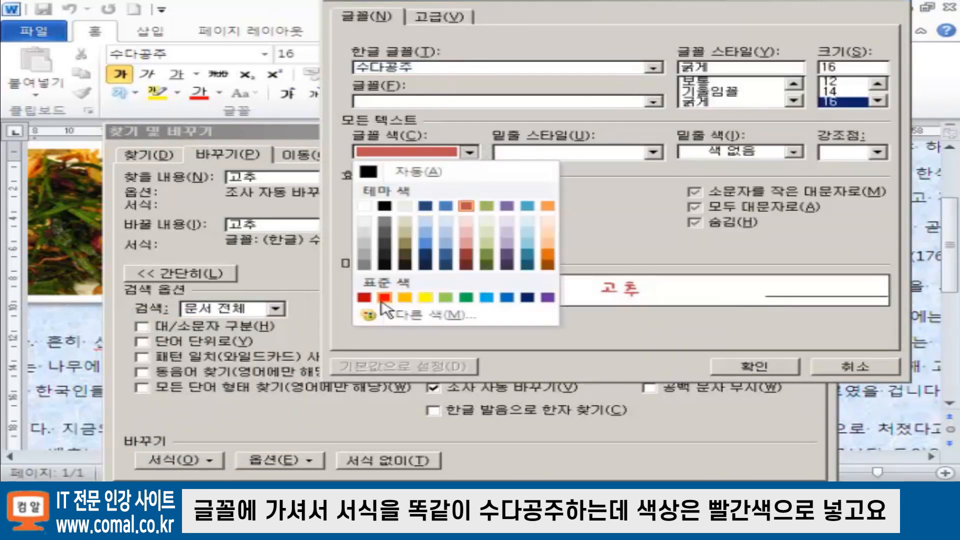
left_click(384, 298)
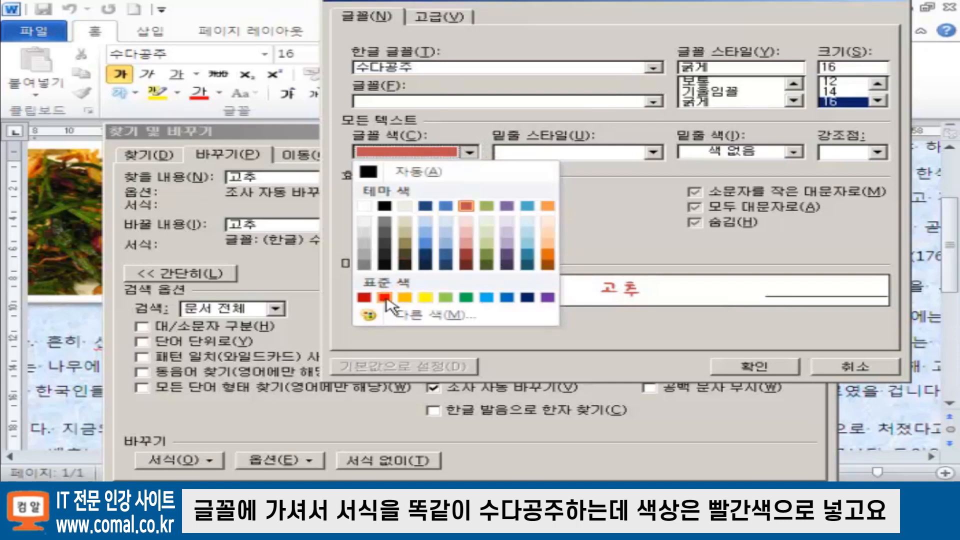
left_click(845, 92)
left_click(723, 102)
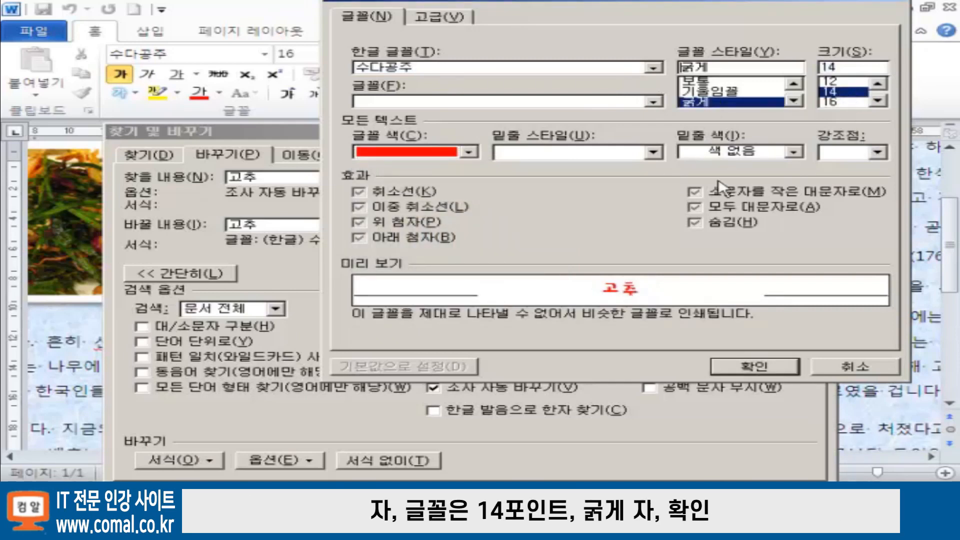
left_click(772, 368)
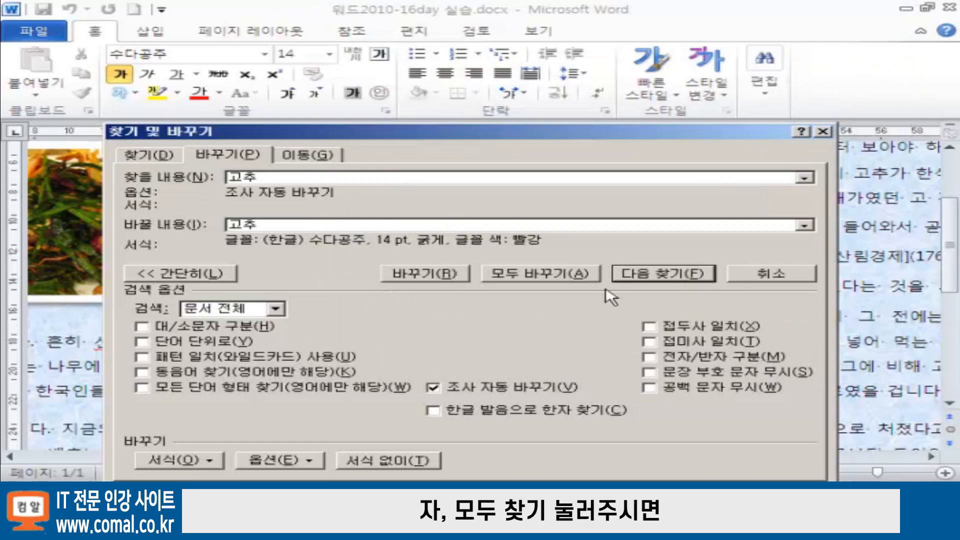
Replace every 고추 in the document with the formatted version and close the dialog
left_click(570, 275)
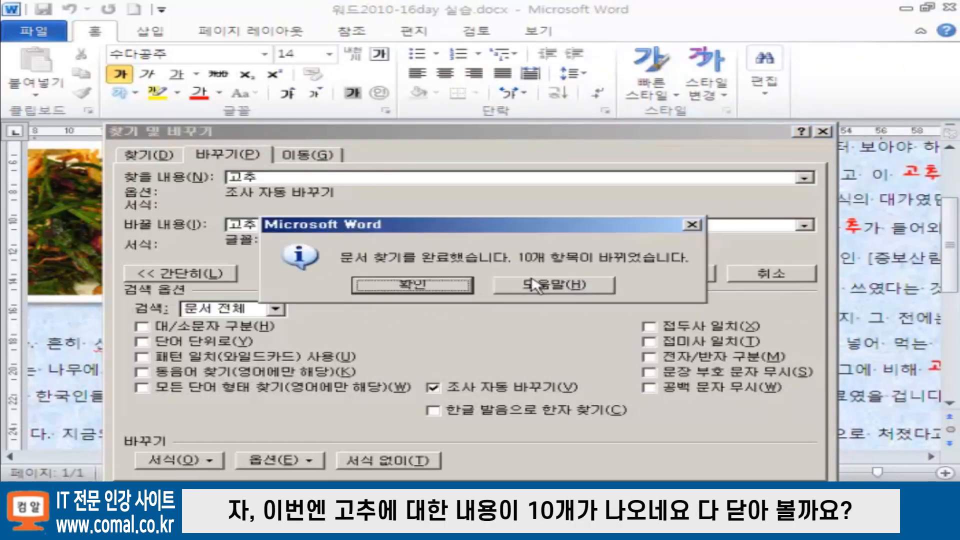
left_click(453, 287)
left_click(770, 274)
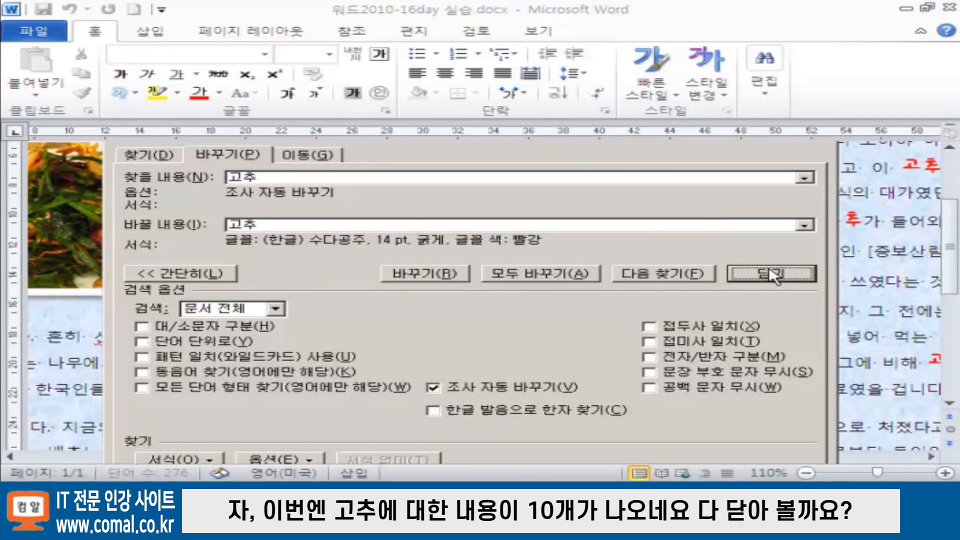
Review the article from its first paragraph down to check the formatting of the 고추 and 김치 words
scroll(805, 294, "up", 2)
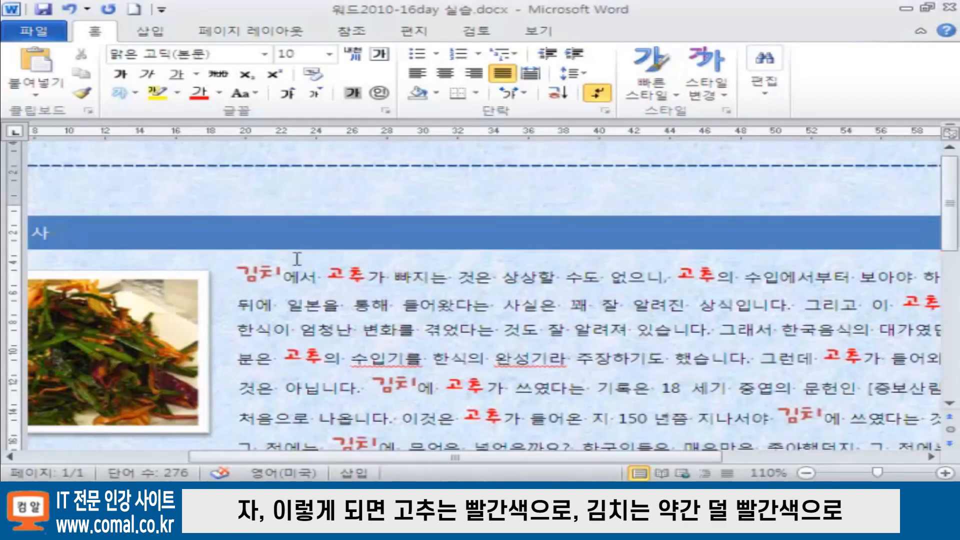
scroll(329, 243, "down", 2)
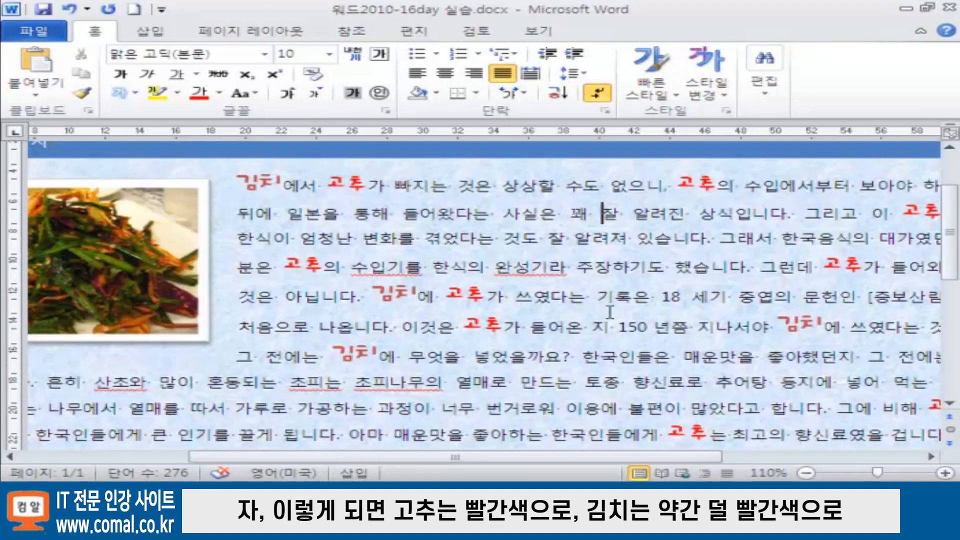
mouse_move(633, 449)
left_mouse_down()
mouse_move(773, 451)
mouse_move(643, 456)
left_mouse_up()
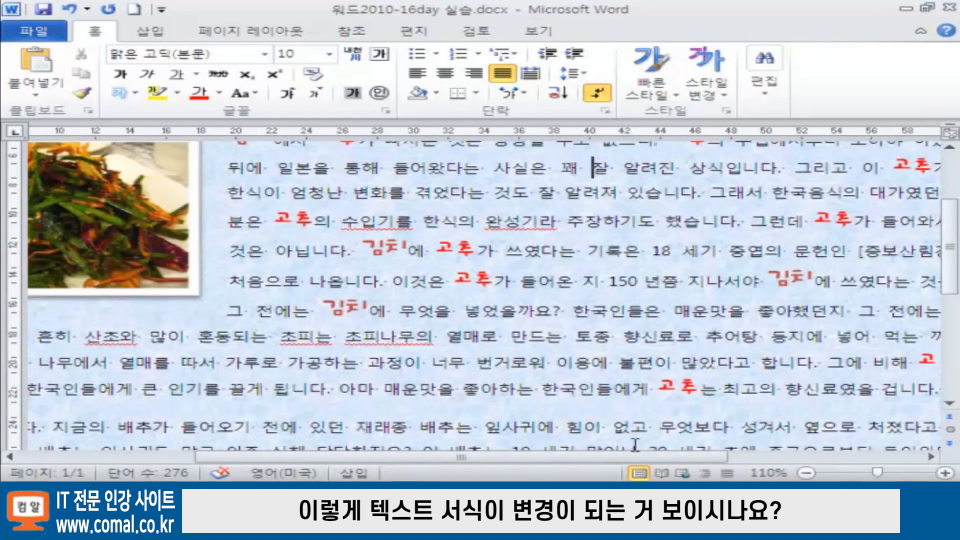
scroll(620, 432, "down", 2)
scroll(607, 415, "down", 1)
scroll(602, 405, "up", 4)
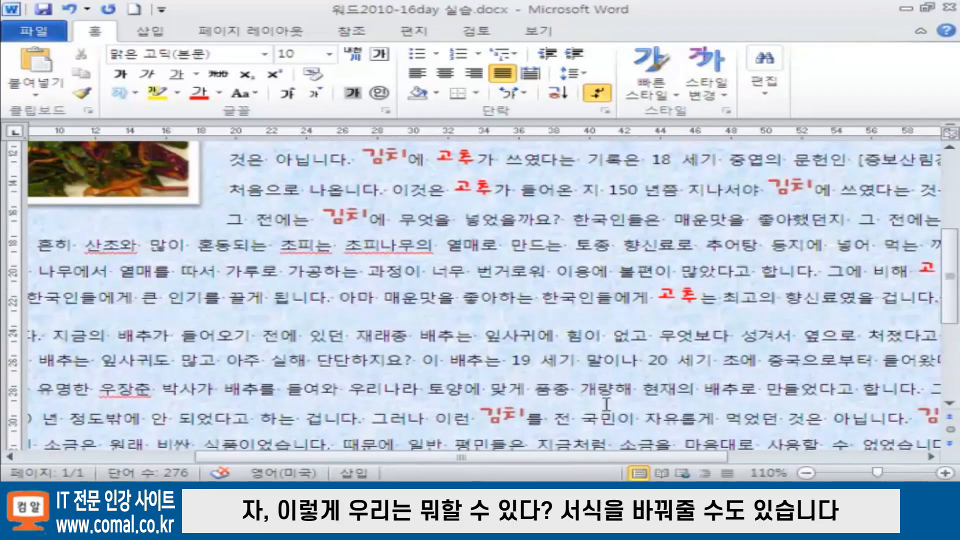